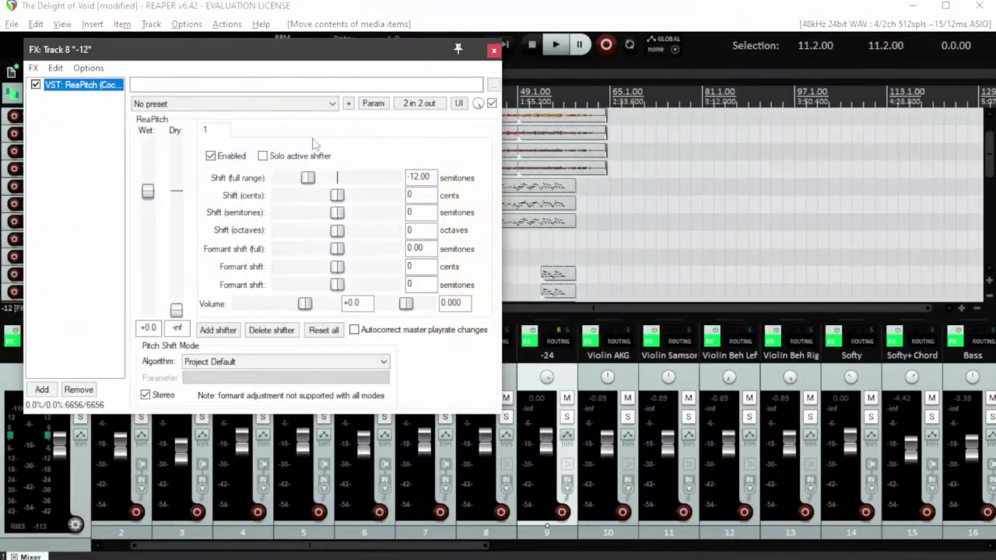
Step: Close the ReaPitch effect of track -12 and review the -12, -24, Bass Violin BUS and Violin BUS mixer channels
click(493, 49)
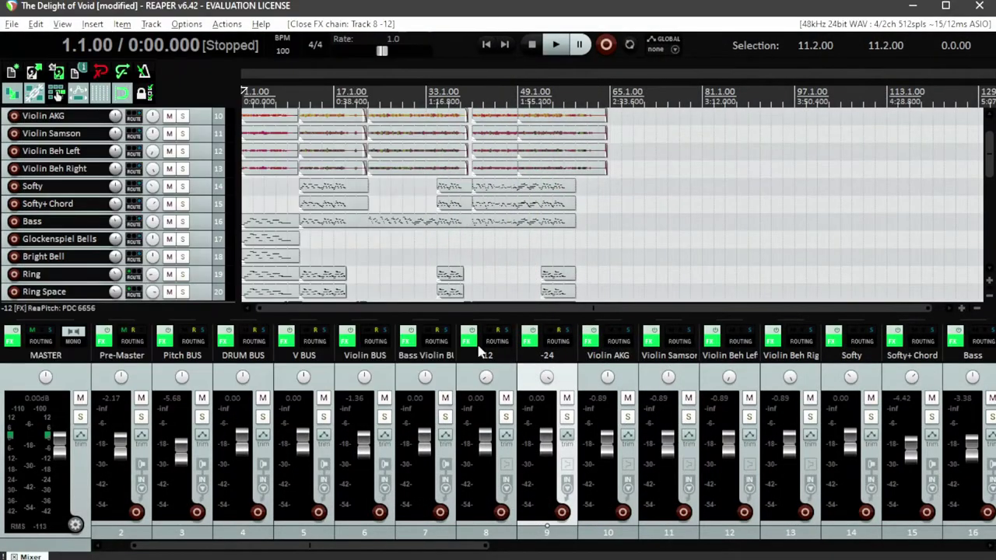
click(504, 373)
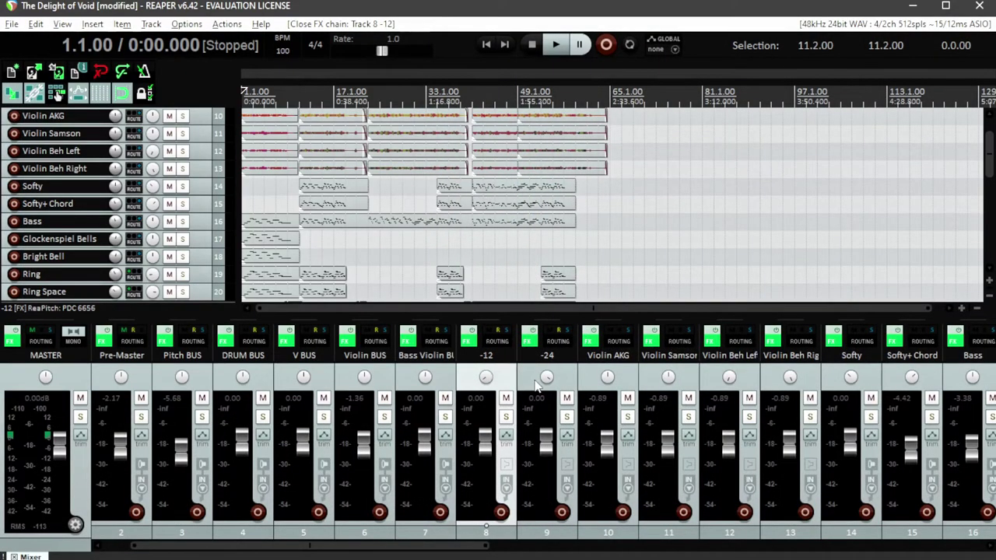
click(535, 383)
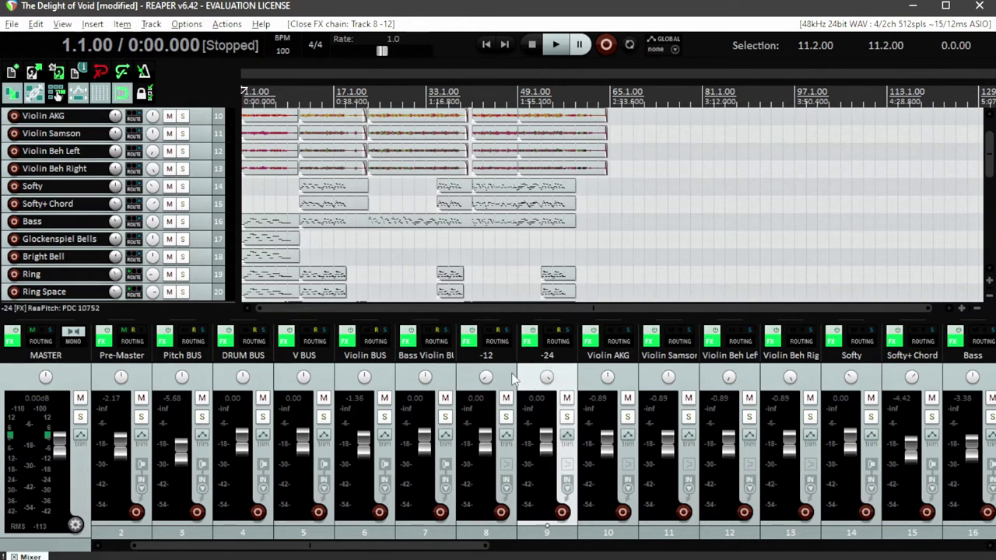
click(502, 378)
click(532, 383)
click(447, 381)
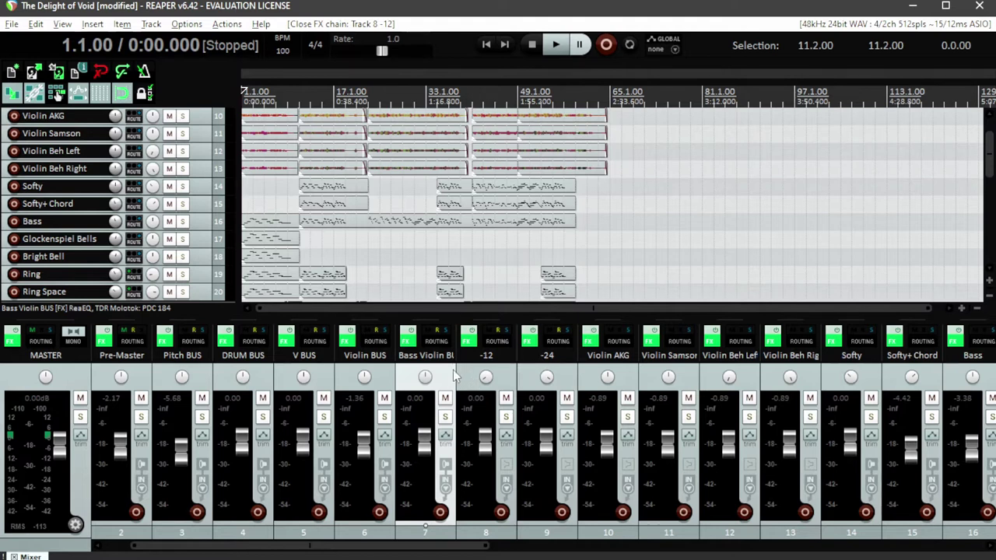
click(475, 387)
click(538, 380)
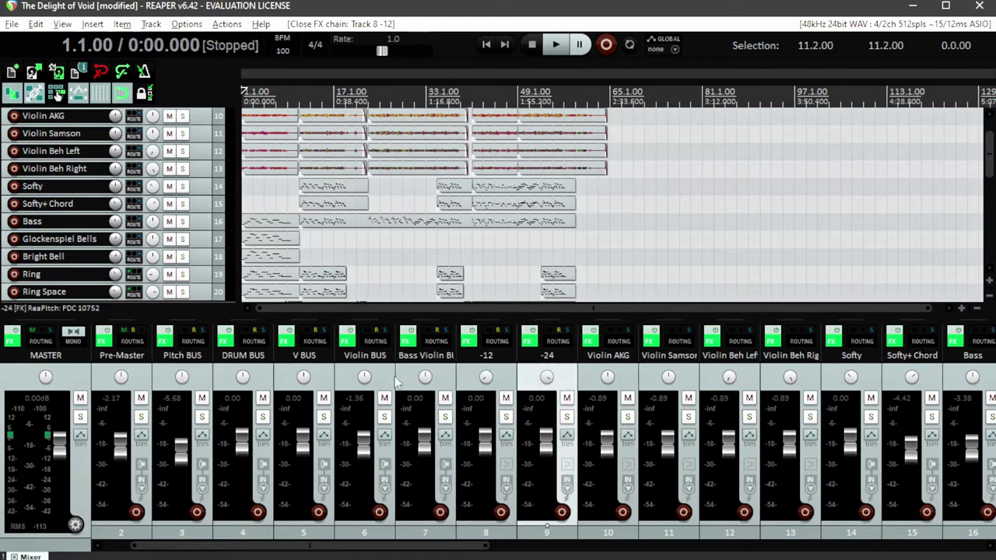
click(444, 377)
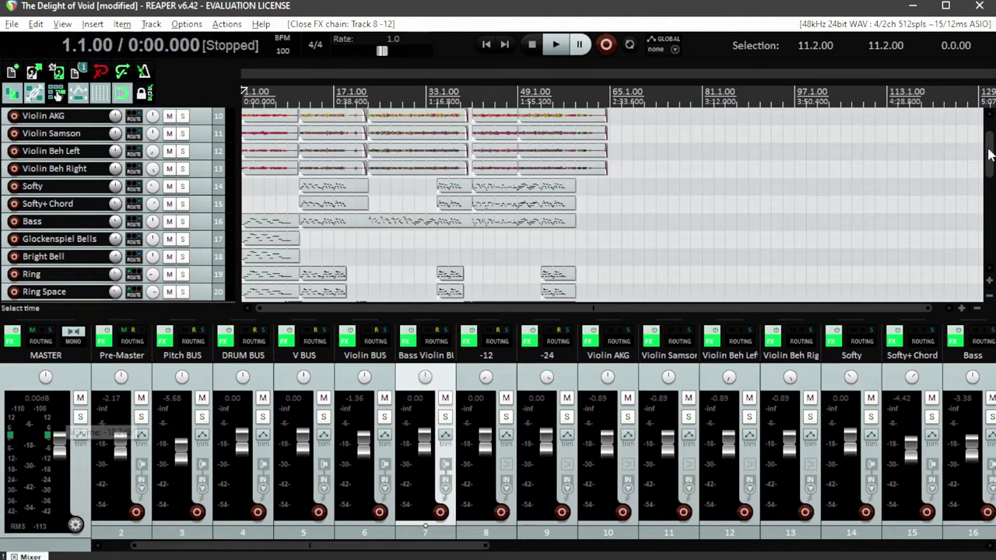
click(378, 379)
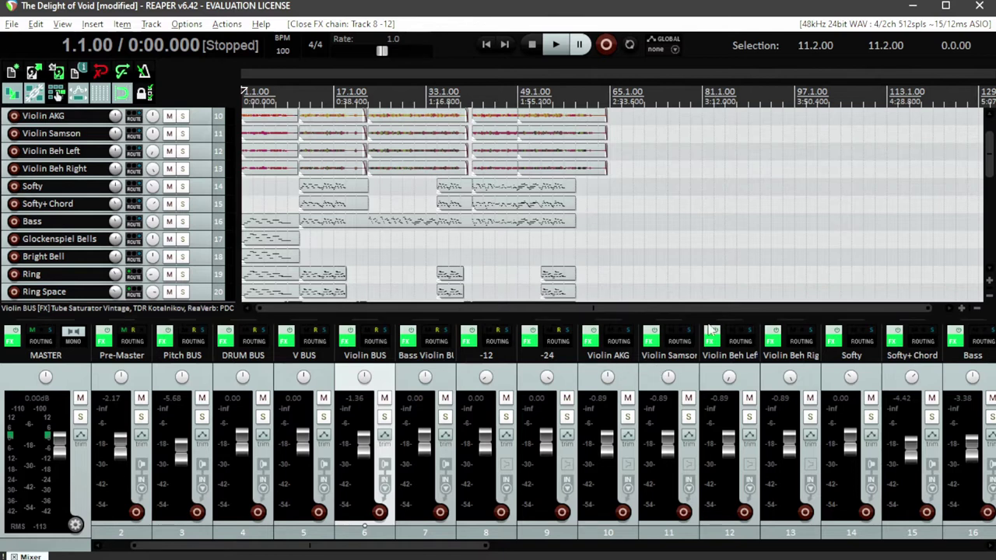
Step: Enlarge the mixer to show effects and sends, and examine the V BUS and the vocal channels V3 and V4
drag(717, 320, 722, 172)
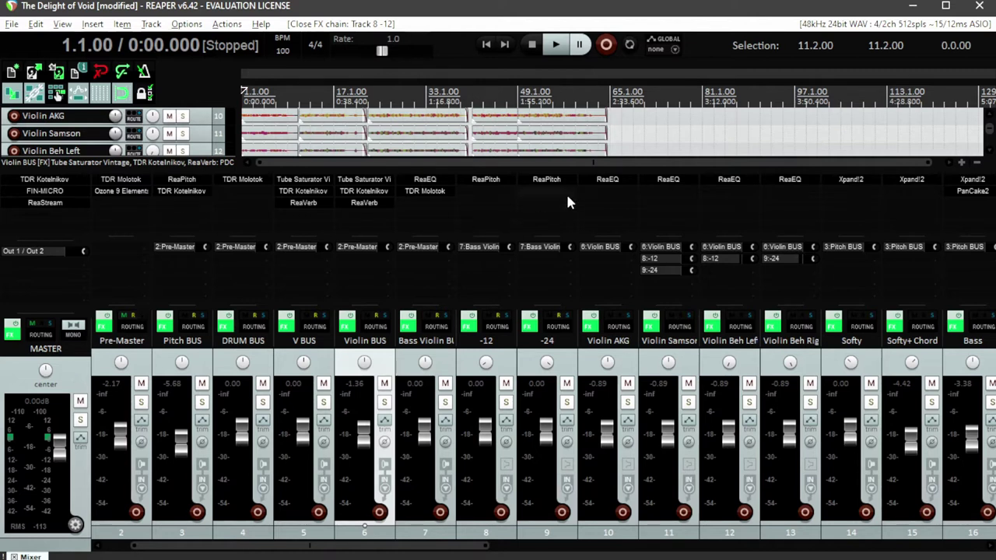
click(277, 366)
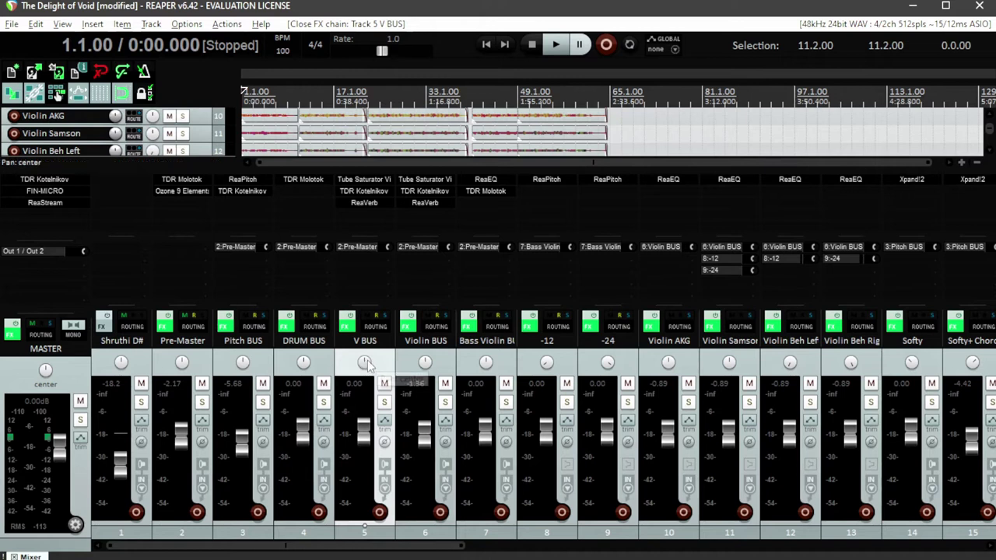
scroll(418, 395, right, 15)
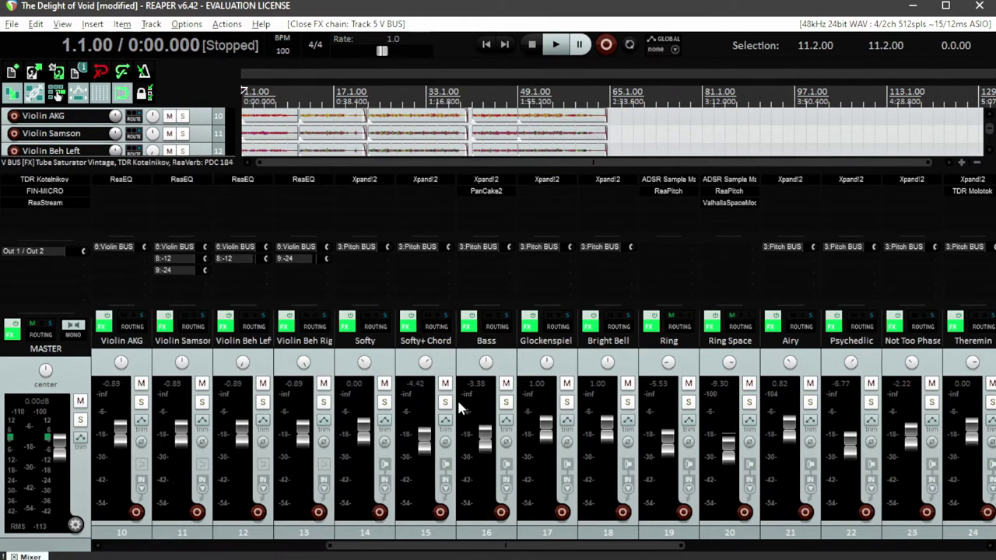
click(834, 373)
click(891, 377)
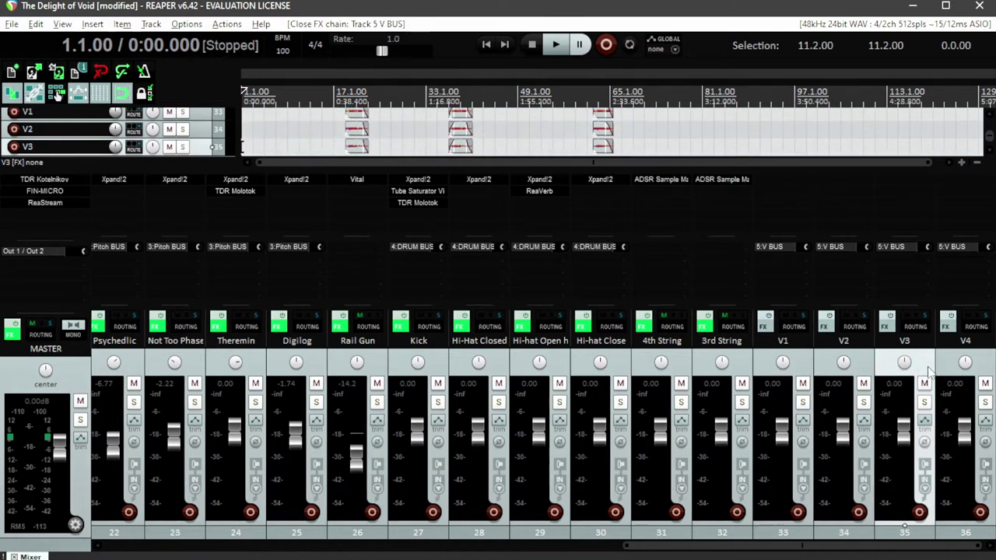
click(964, 364)
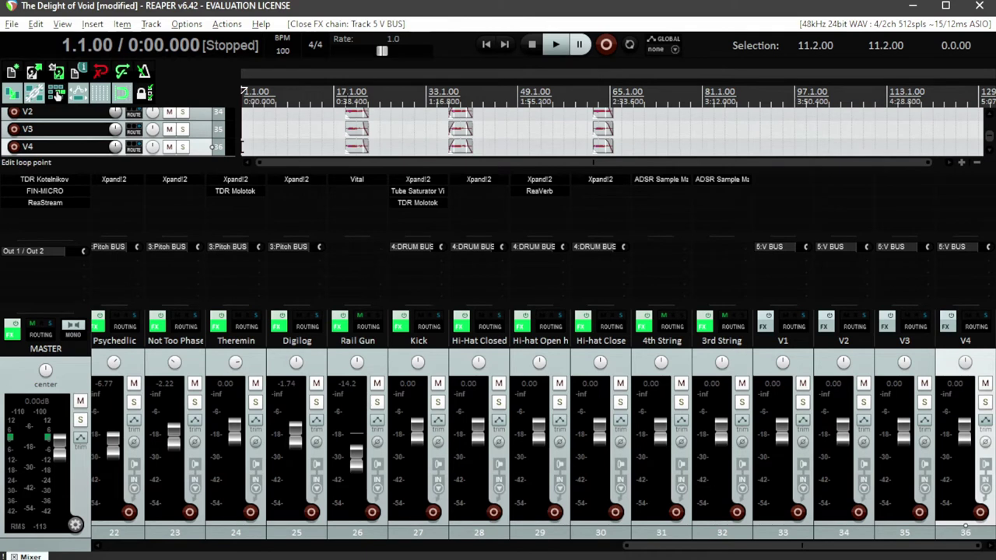
Step: Play the full mix from the start of the first vocal clips at bar 19, and stop playback
key(Tab)
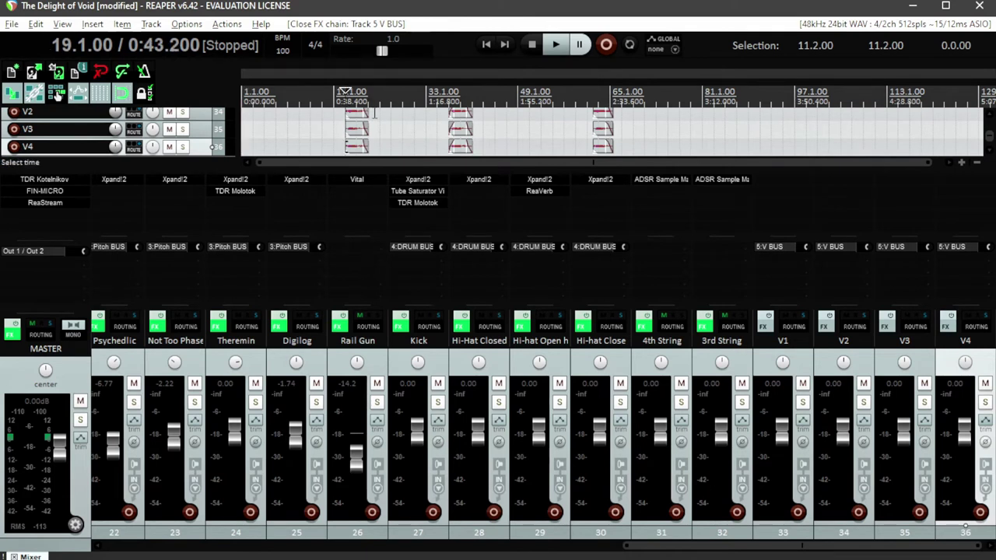
key(space)
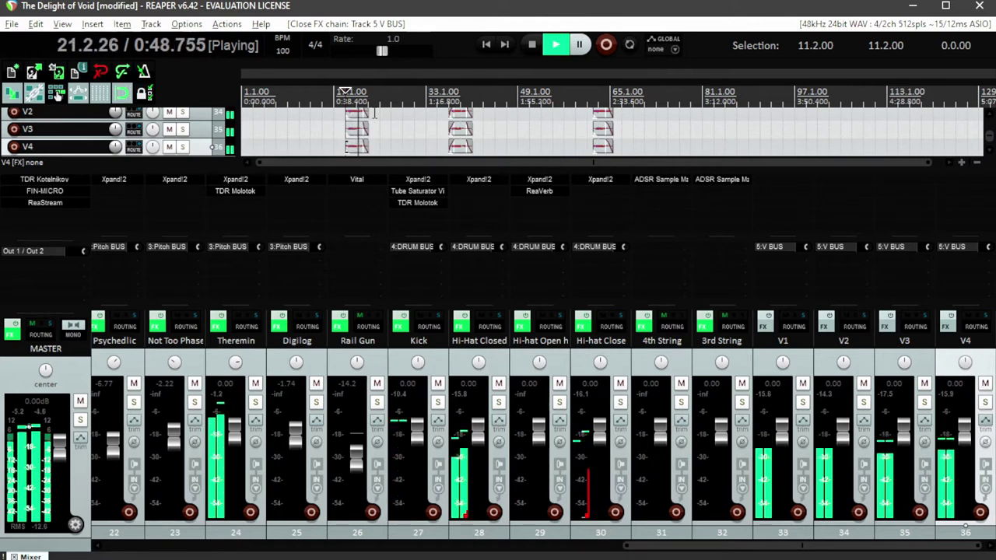
key(space)
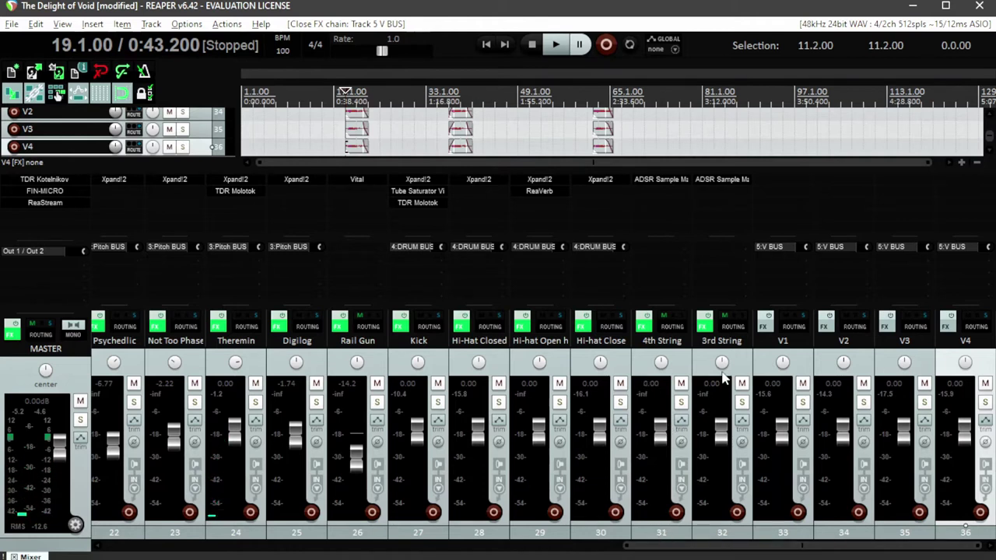
Step: Review the bus and violin channels' routing, and shrink the mixer to reveal more of the arrangement from track 1
scroll(251, 461, left, 5)
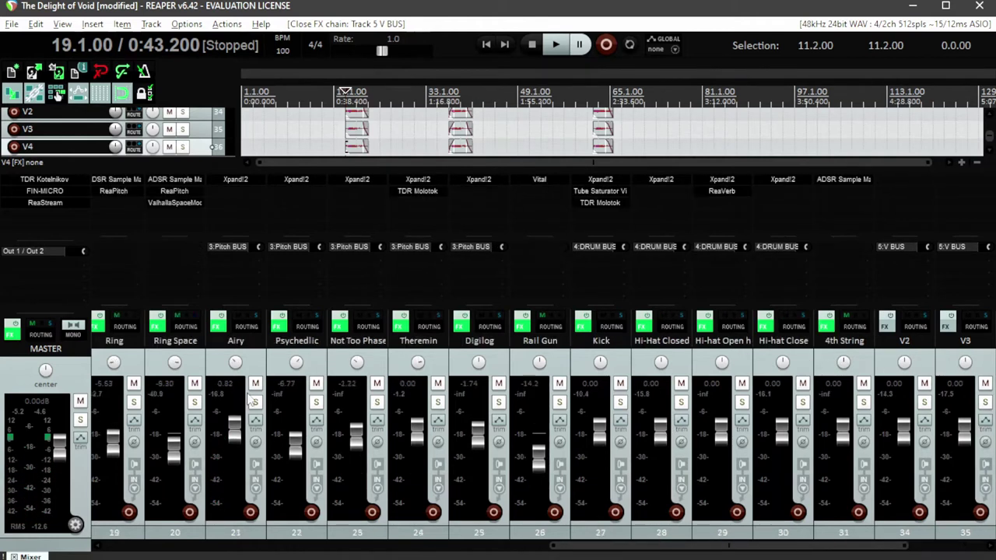
scroll(259, 352, left, 4)
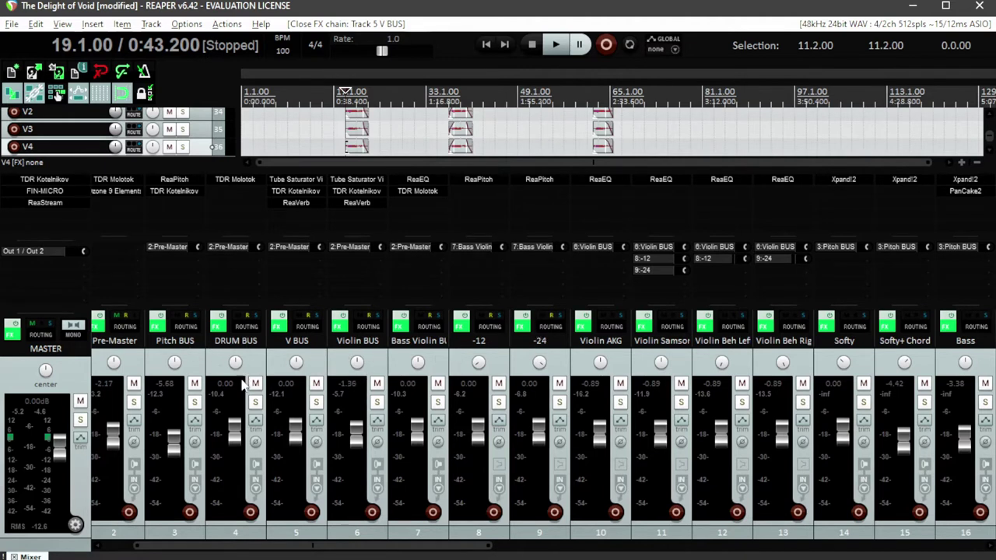
scroll(693, 356, right, 1)
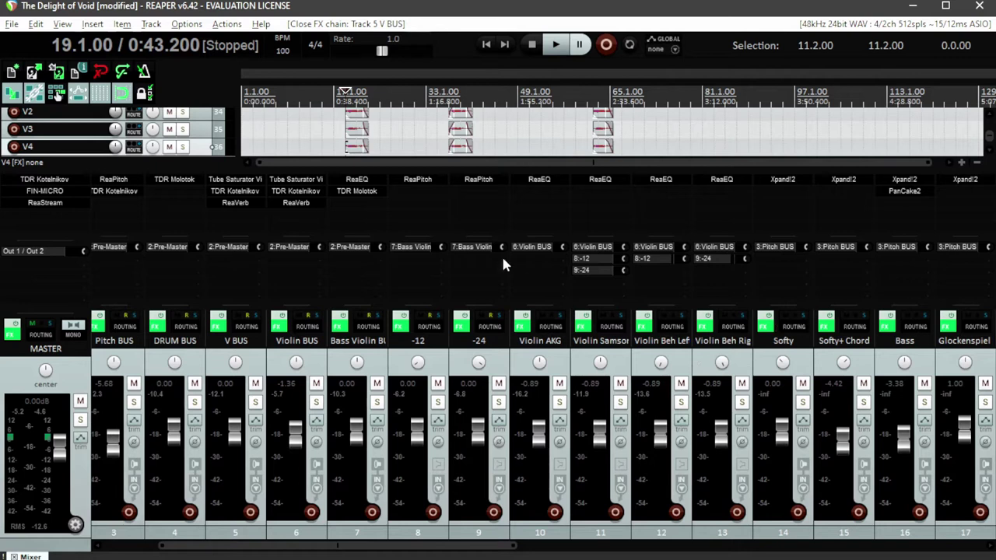
drag(423, 168, 399, 317)
scroll(116, 185, up, 15)
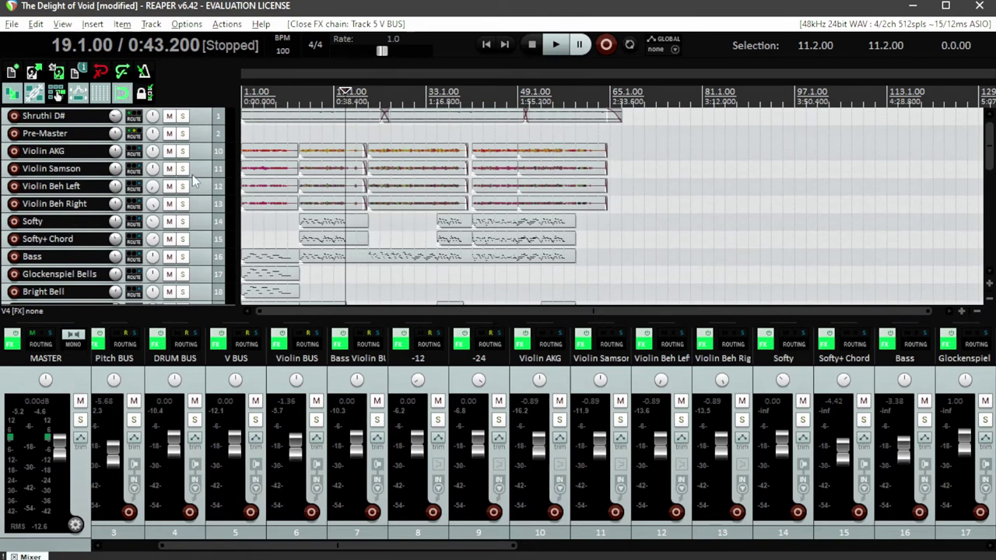
Step: Solo the Softy track, listen to it from bar 11, and clear its solo
click(198, 221)
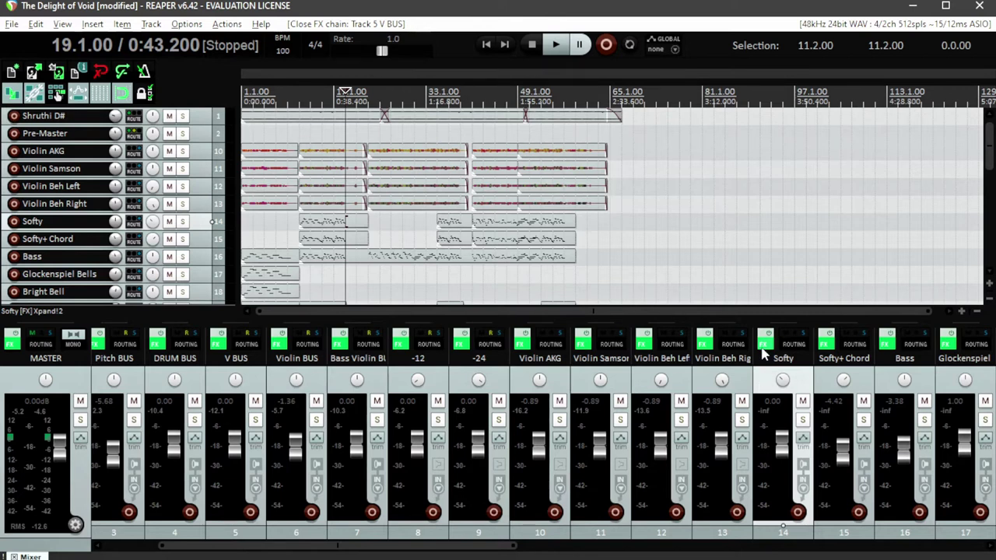
click(803, 421)
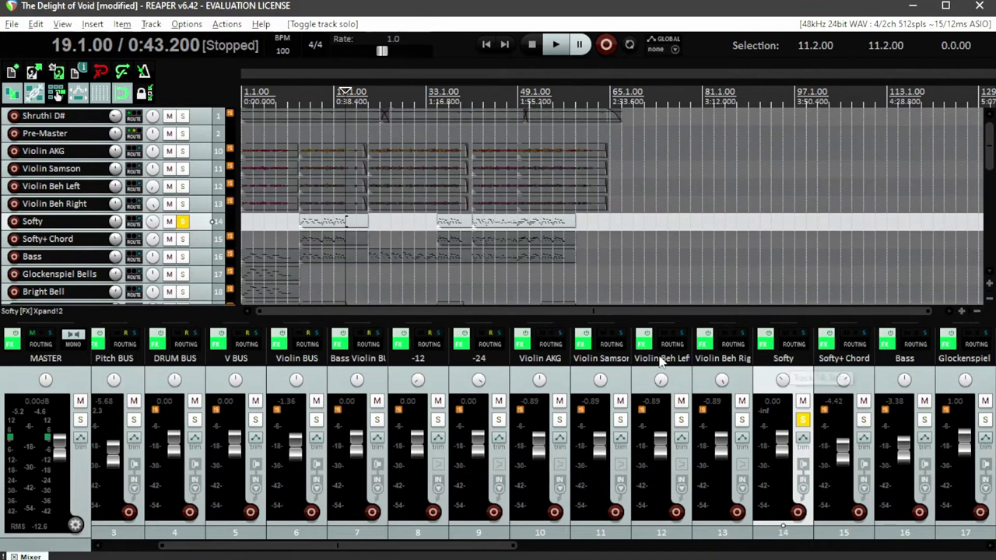
key(space)
key(space)
key(space)
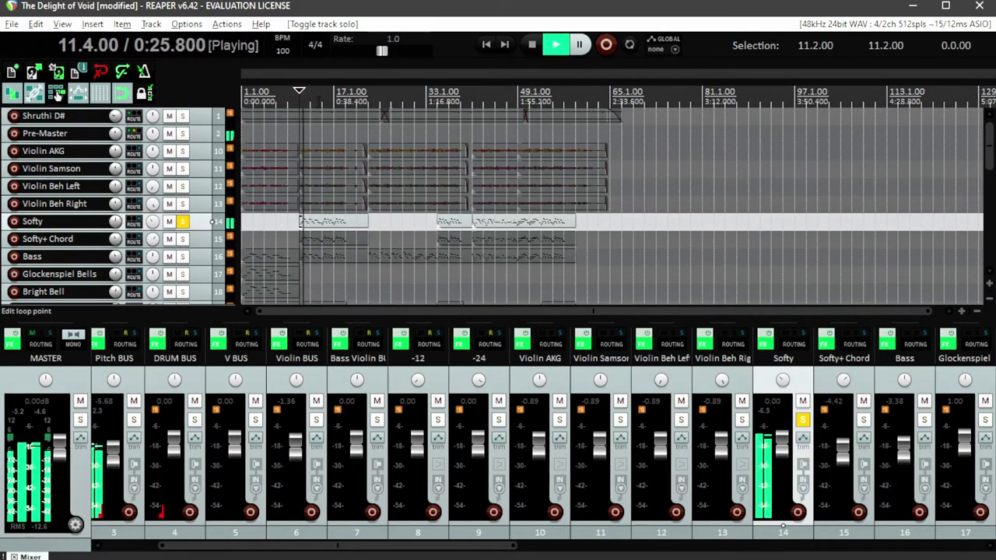
key(space)
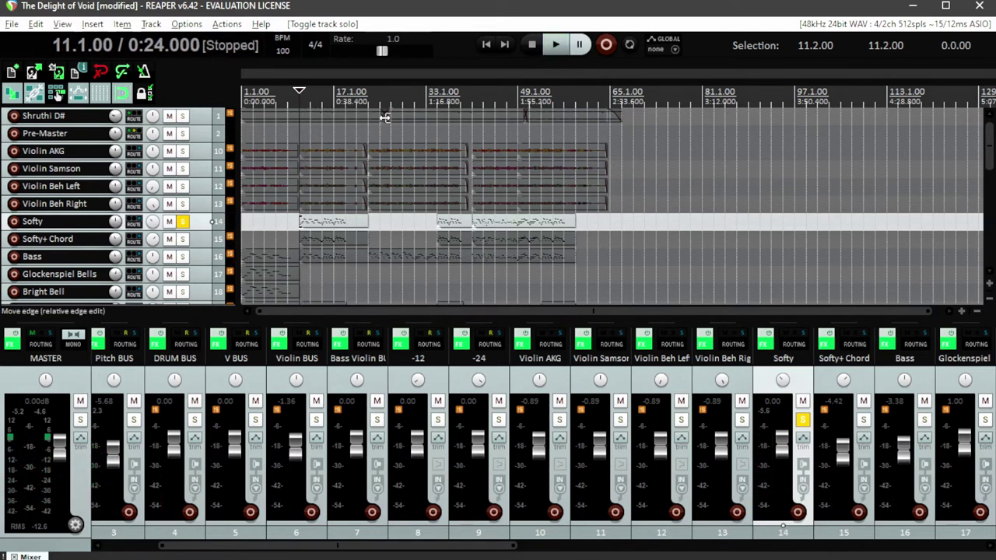
key(space)
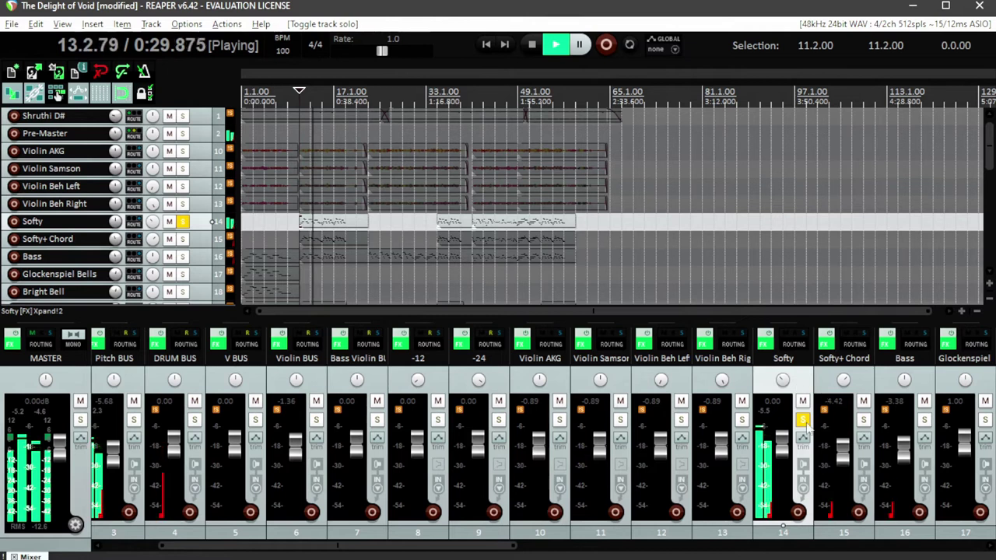
key(space)
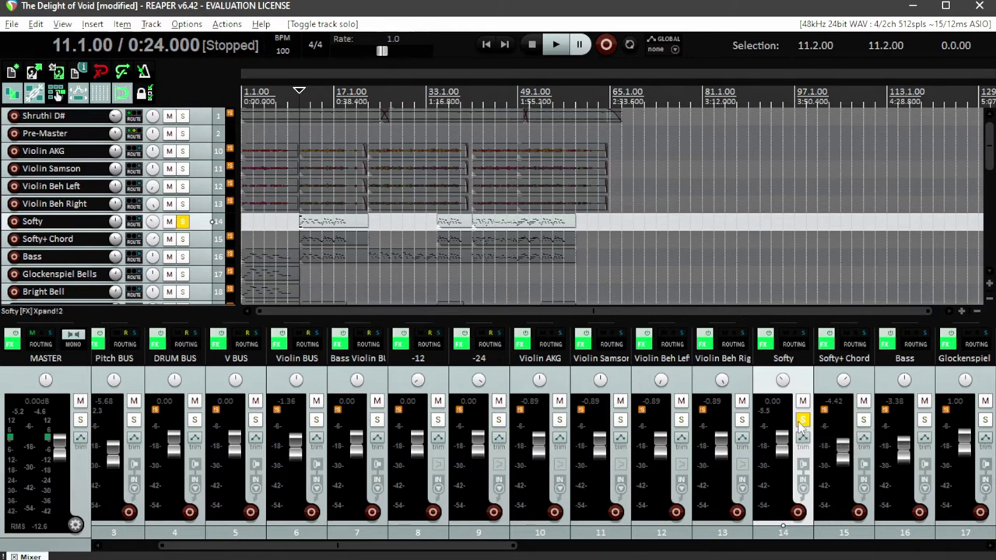
click(803, 420)
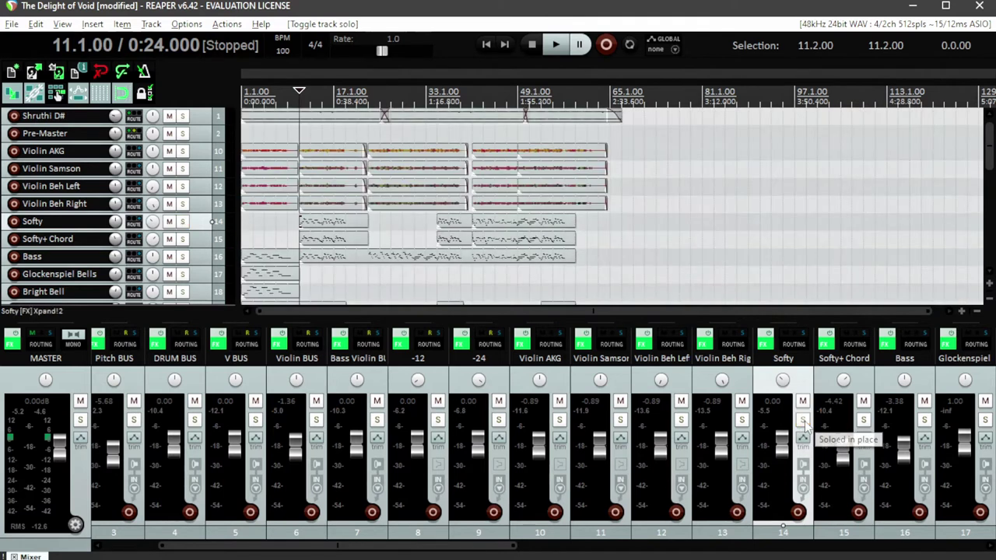
Step: Solo the Softy+ Chord track, listen to it from bar 11, and clear its solo
click(864, 421)
key(space)
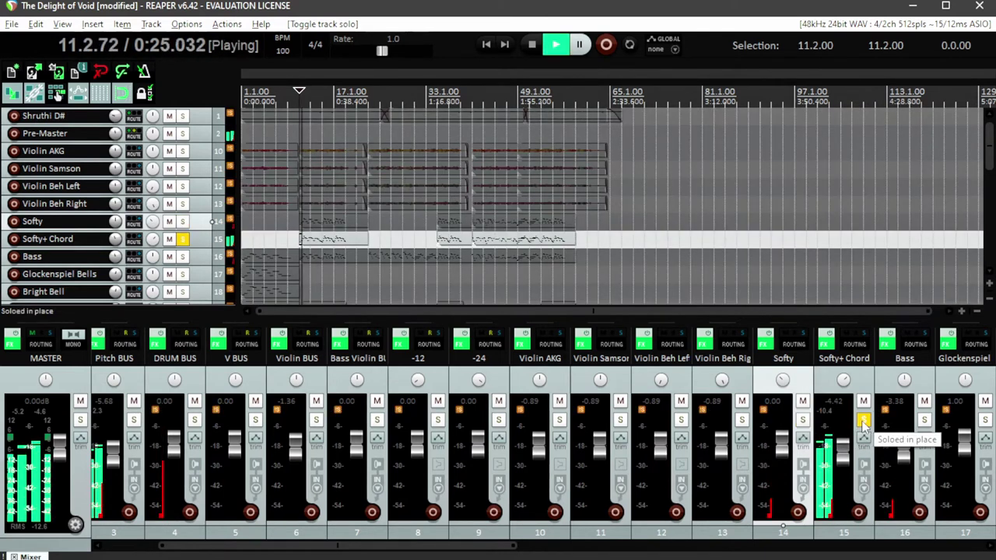
mouse_move(807, 321)
mouse_down()
mouse_move(811, 208)
mouse_move(819, 333)
mouse_up()
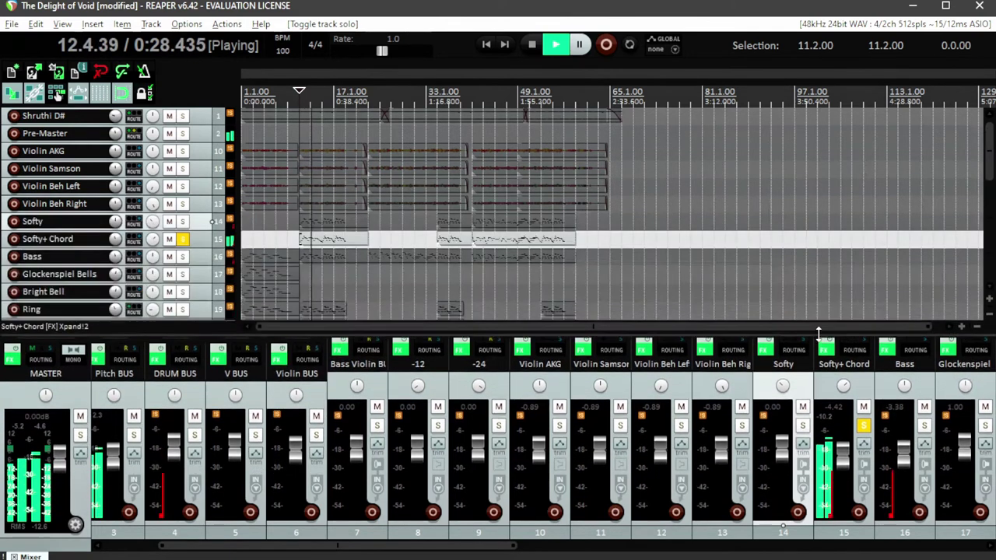
key(space)
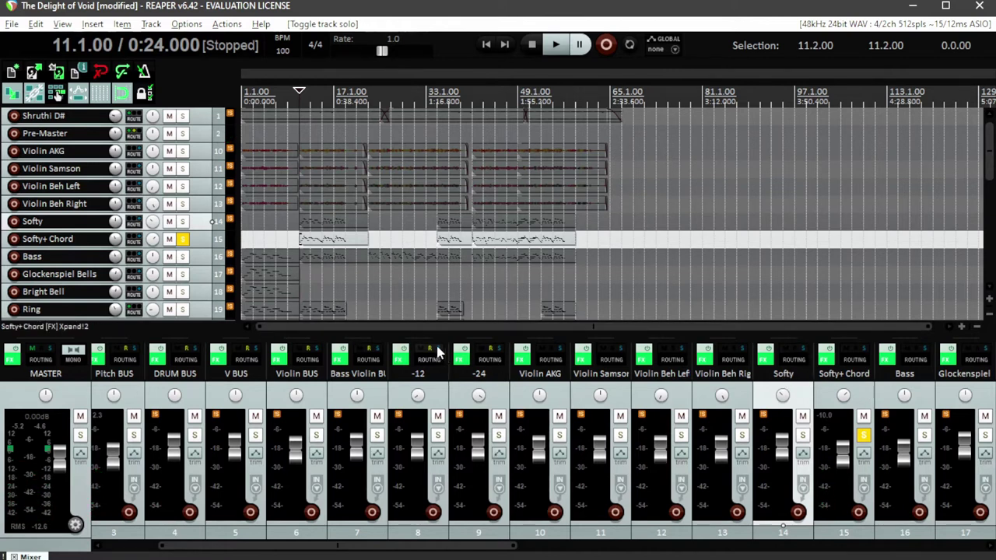
drag(863, 333, 863, 313)
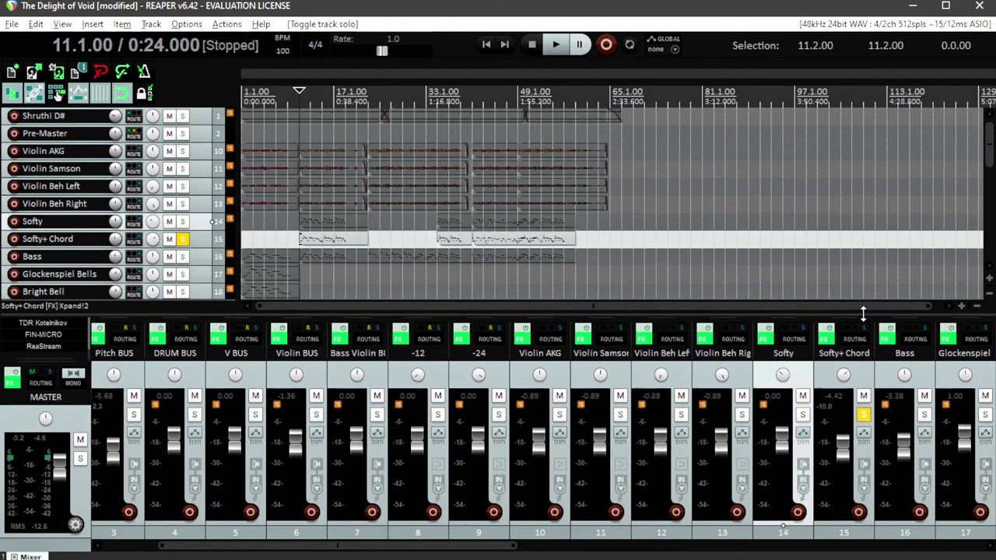
click(863, 416)
Step: Solo Softy and Softy+ Chord together, play both from bar 11, and clear all solos
click(803, 415)
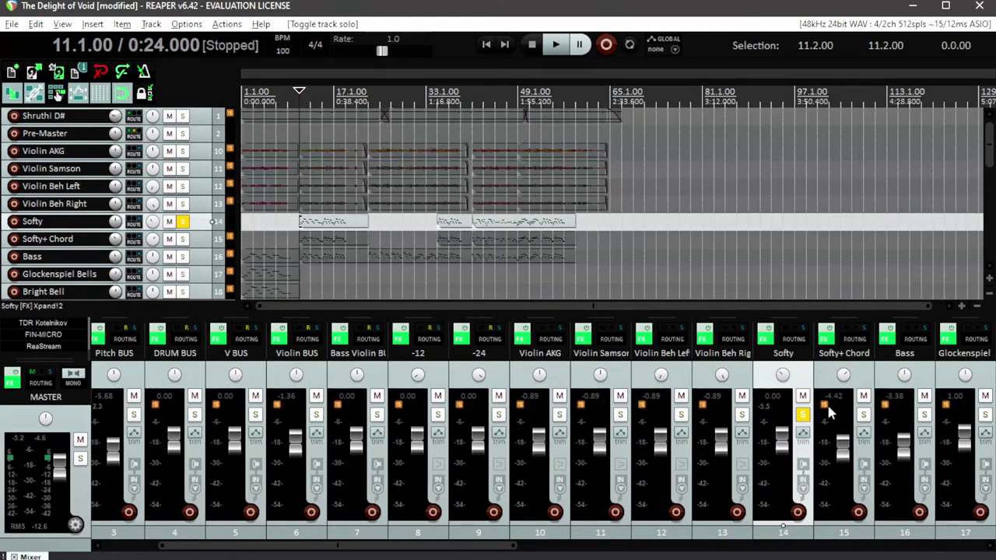
click(863, 415)
key(space)
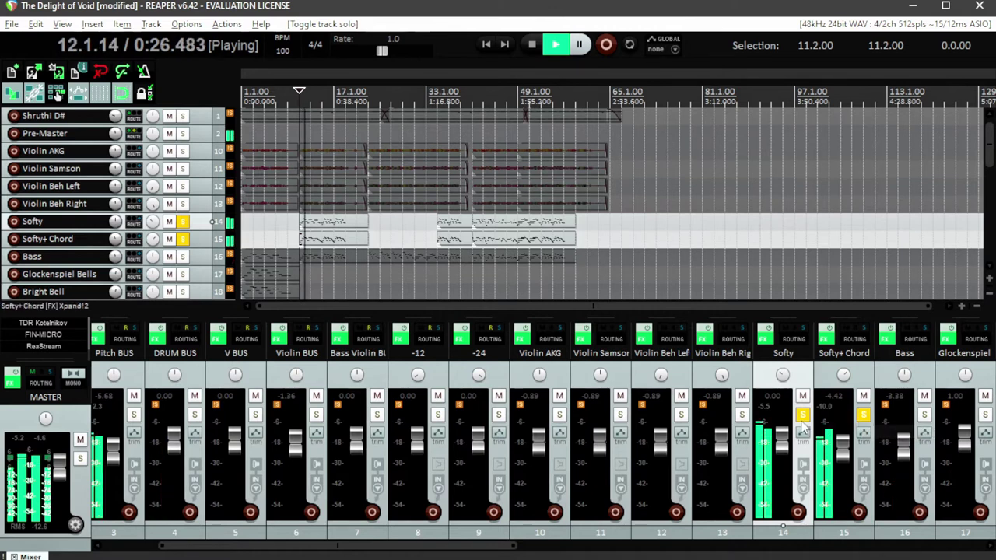
key(space)
ctrl+alt+click(863, 415)
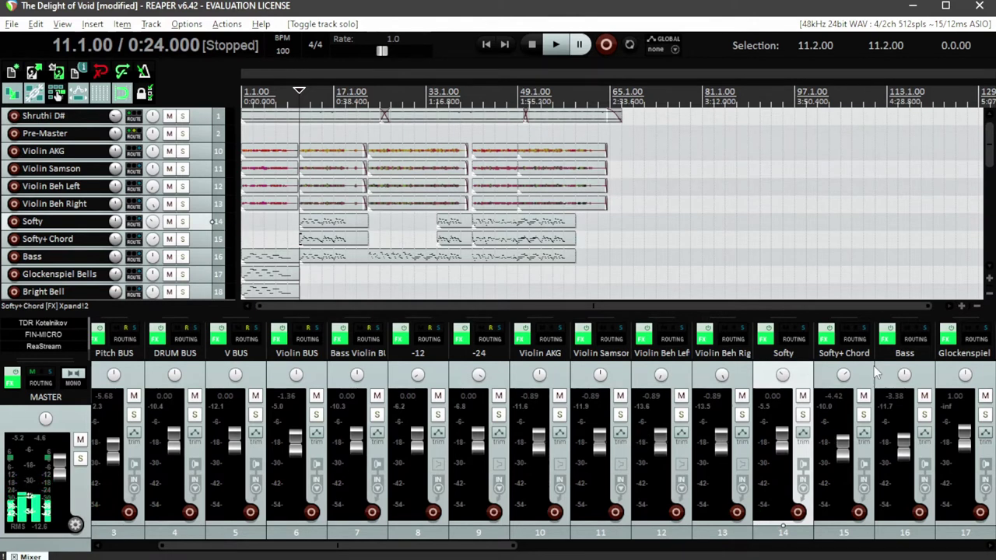
Step: Solo the Bass track, listen to it from bar 11, and clear its solo
click(924, 415)
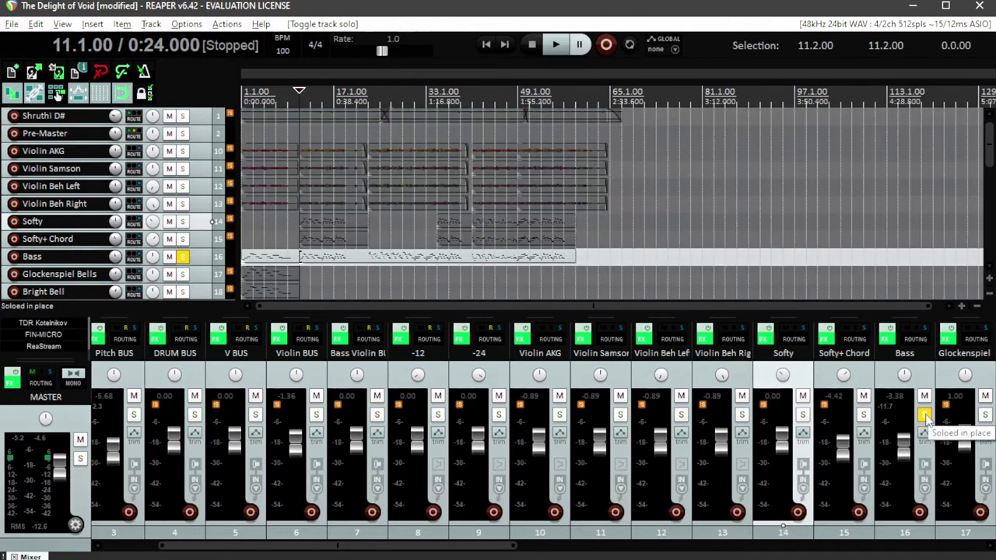
key(space)
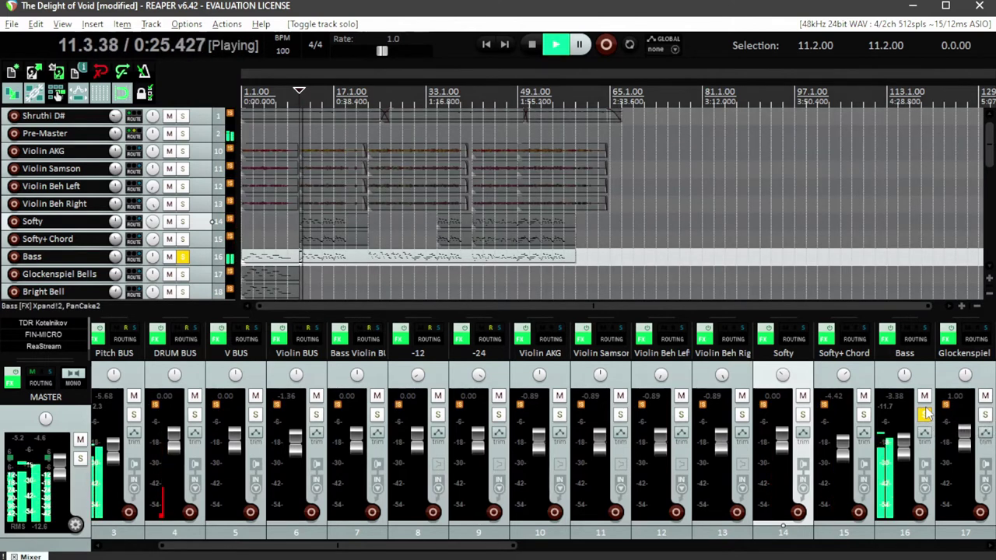
key(space)
click(924, 415)
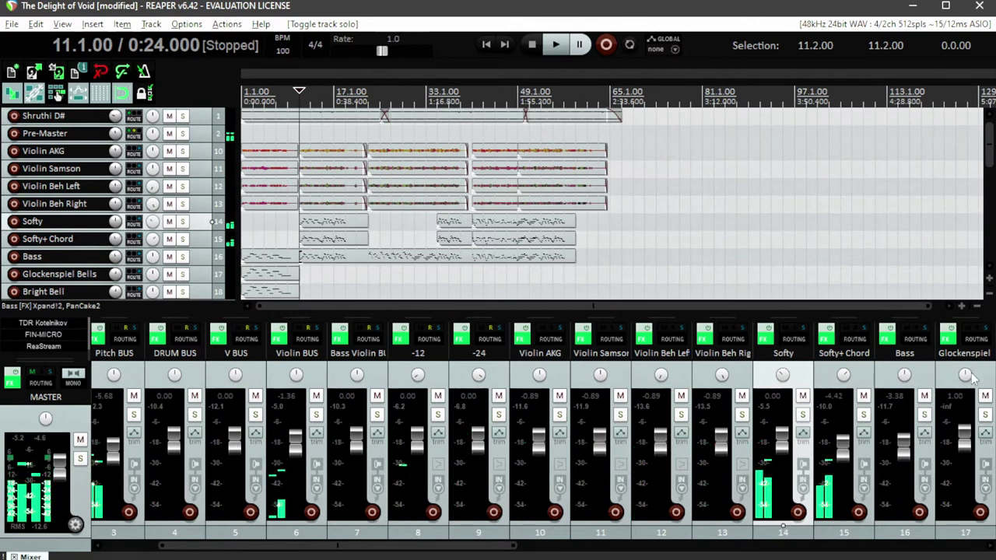
Step: Solo the Glockenspiel Bells track, listen to it from the project start, and clear its solo
click(984, 415)
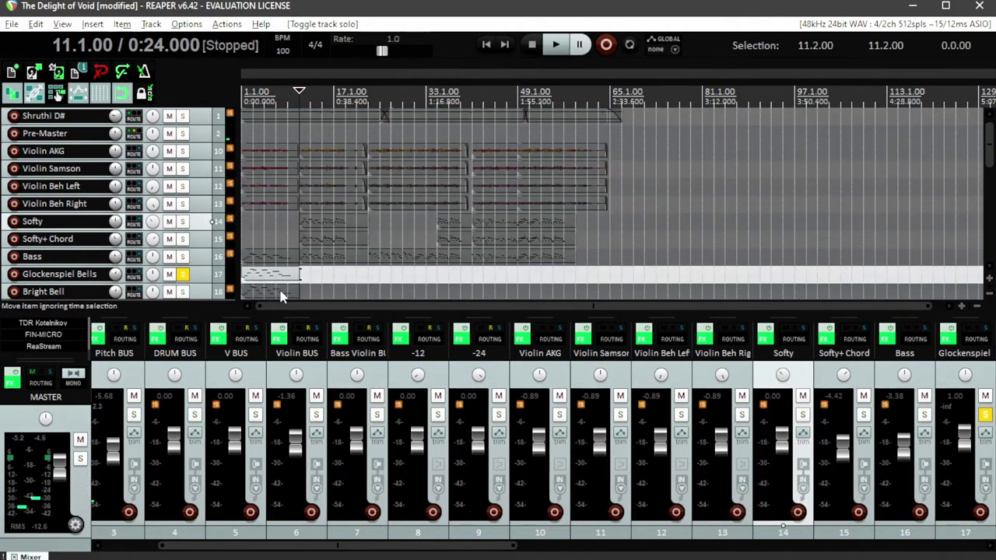
key(Home)
key(space)
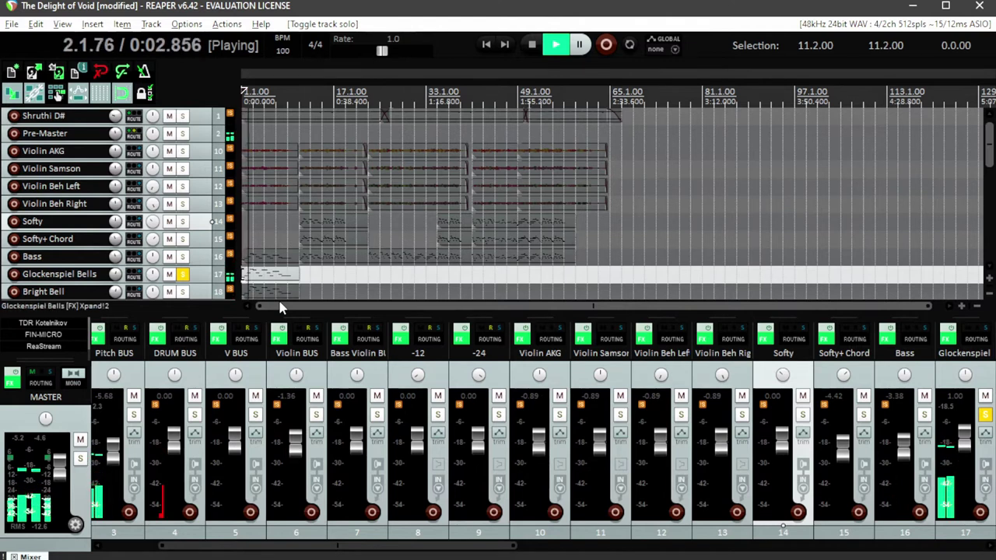
key(space)
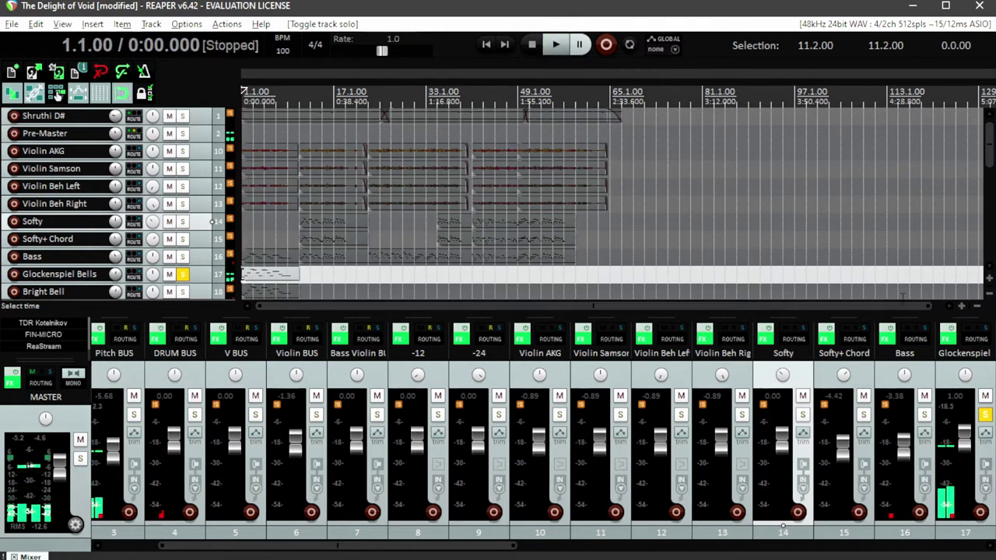
click(984, 415)
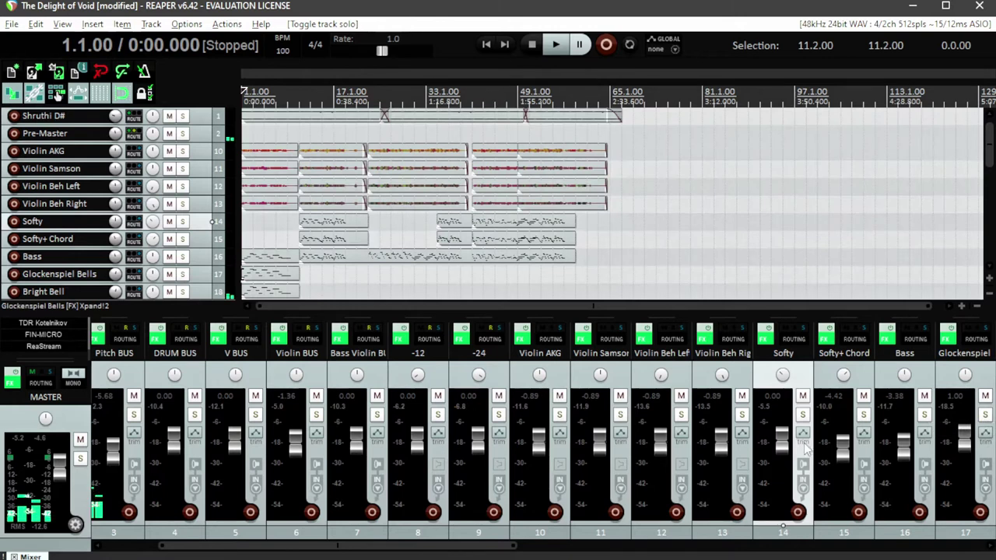
Step: Solo the Bright Bell track, listen to it from the project start, and clear its solo
scroll(806, 447, right, 3)
scroll(626, 417, right, 1)
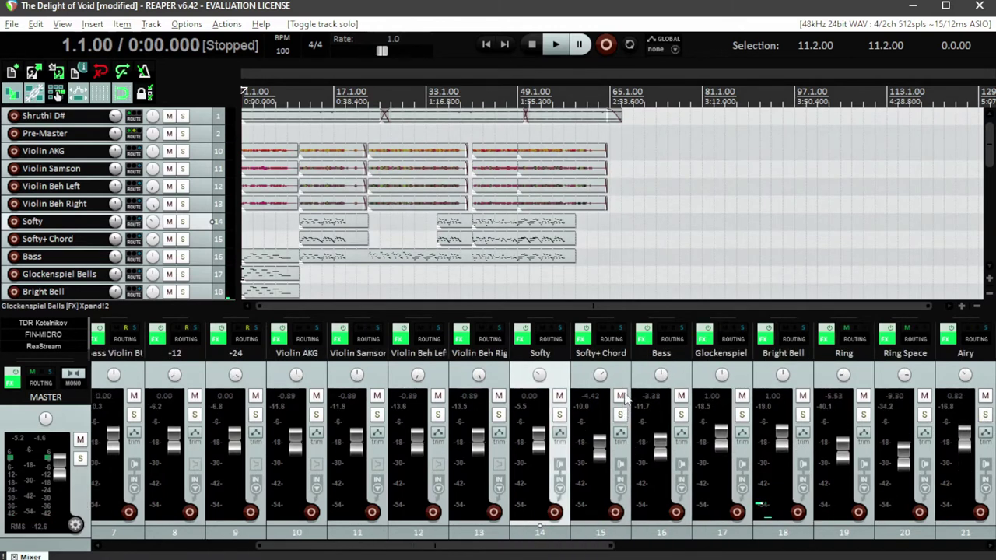
scroll(585, 445, right, 3)
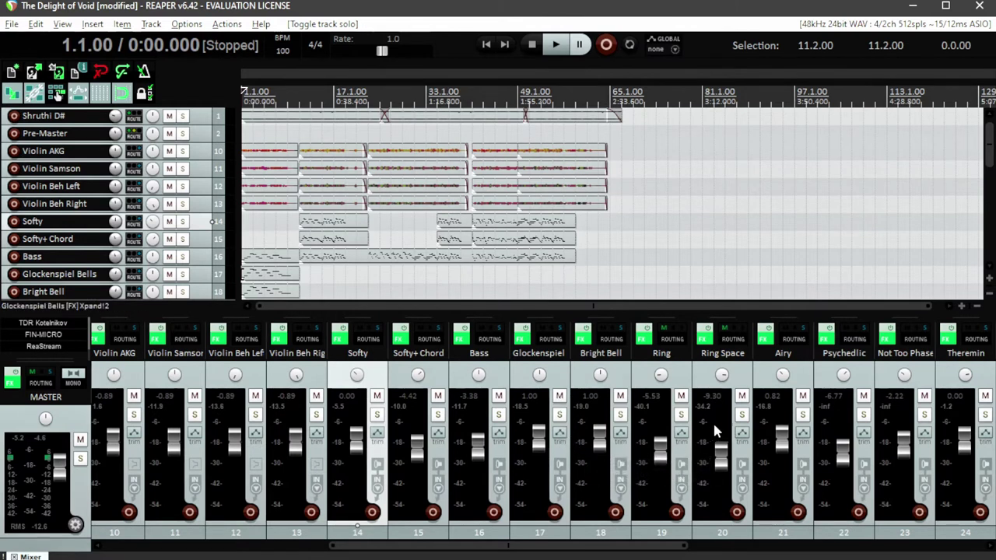
click(562, 381)
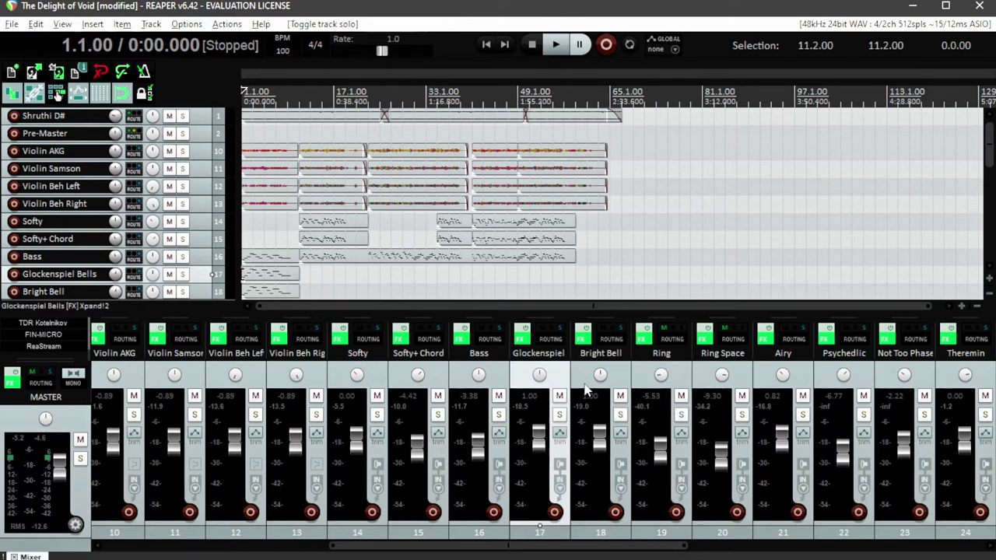
click(621, 415)
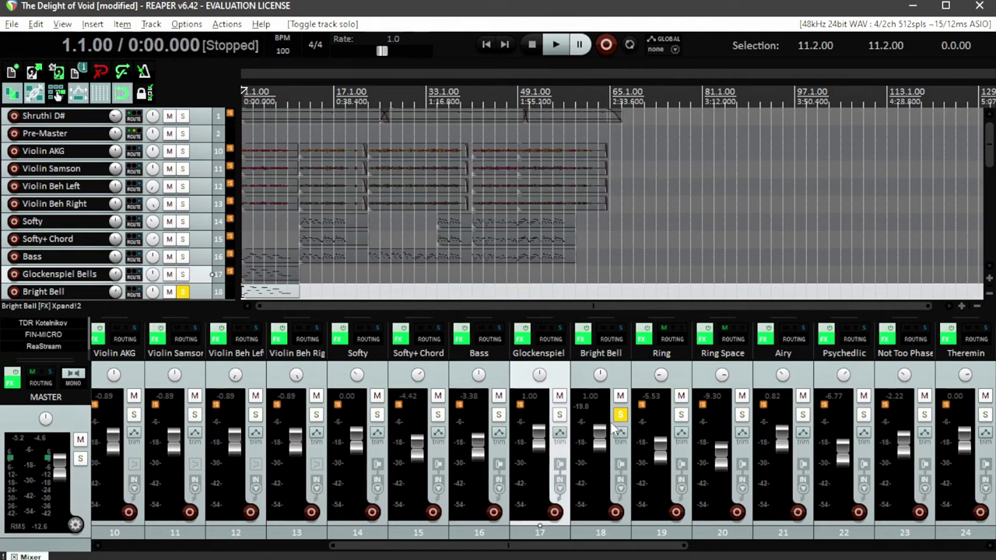
key(space)
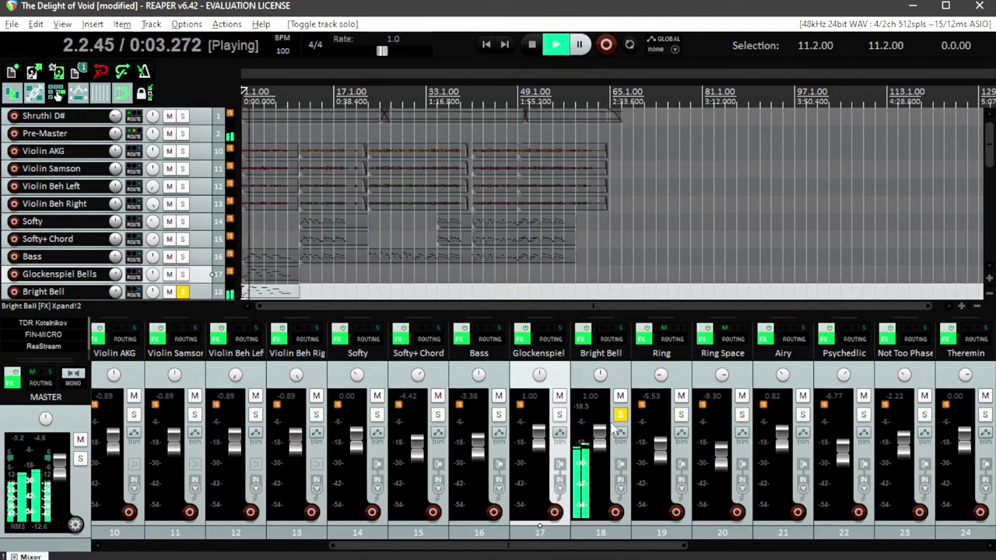
key(space)
click(621, 415)
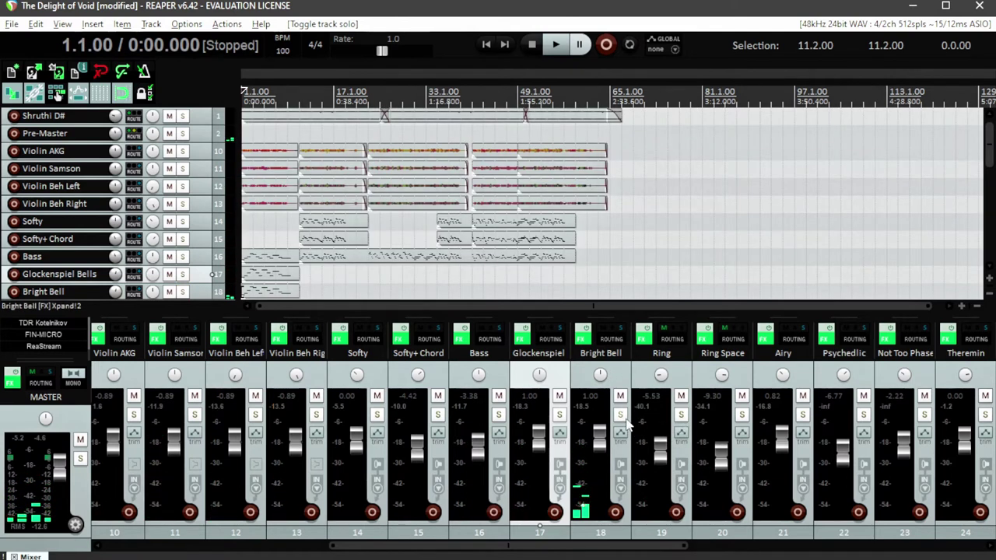
Step: Play Bright Bell in solo from the start again, clear its solo during playback to hear the full mix, and stop
click(621, 415)
key(space)
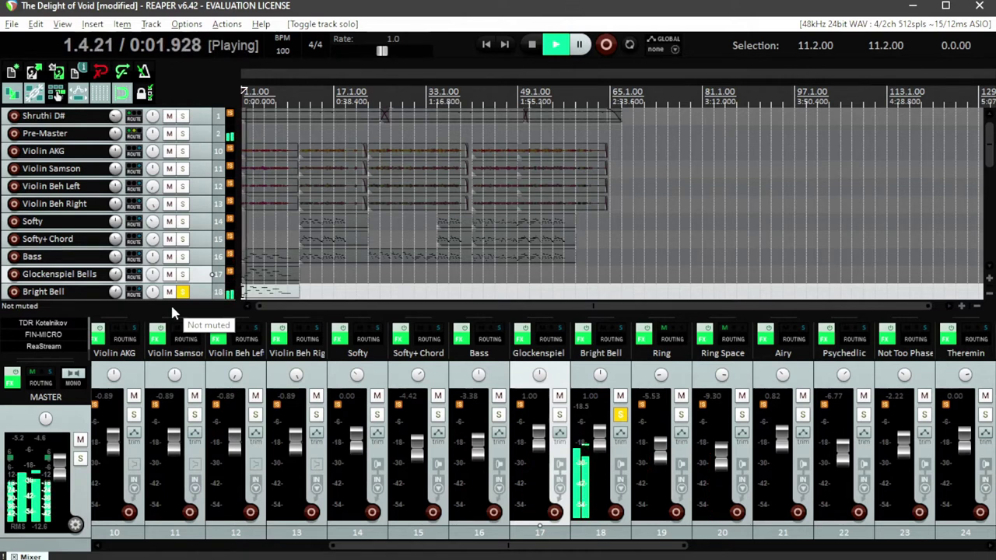
click(621, 415)
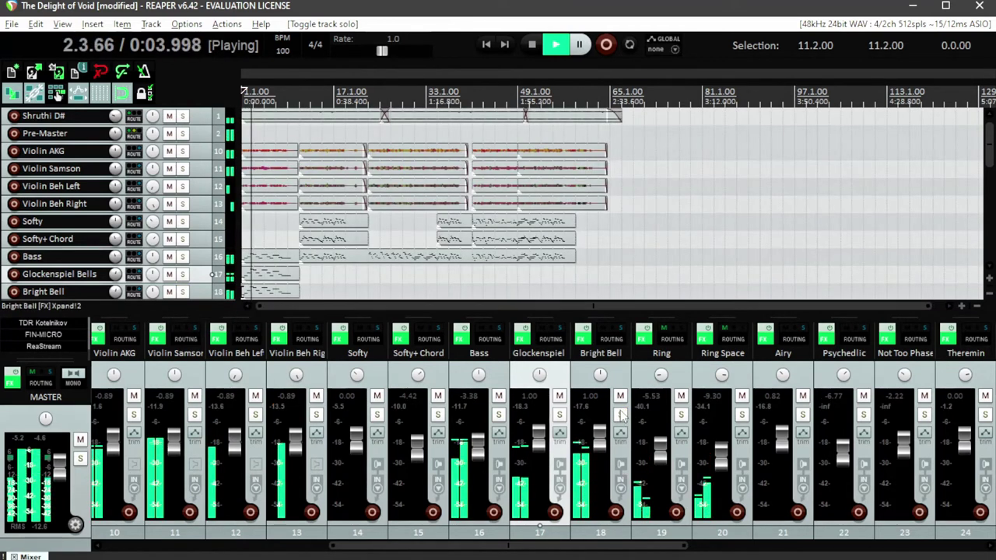
key(space)
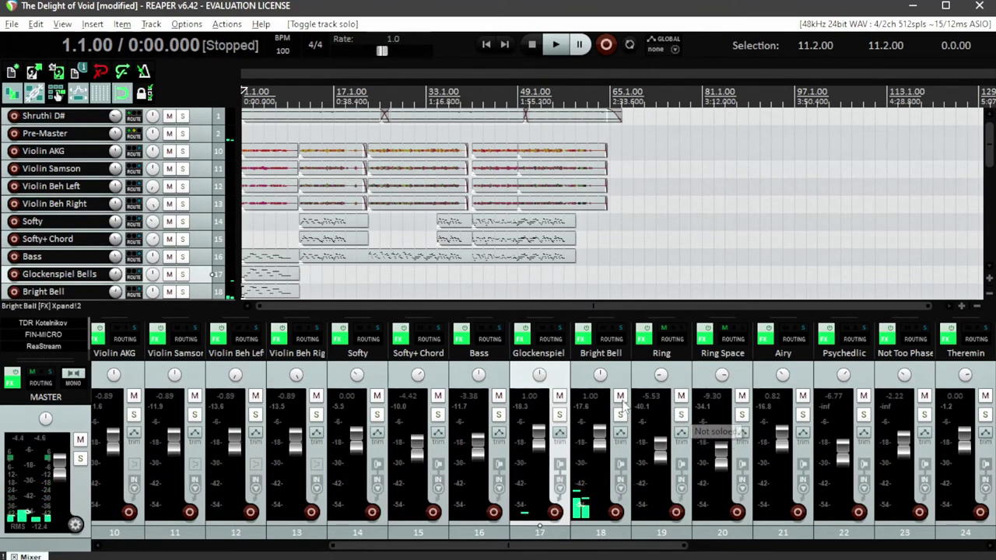
Step: Solo Glockenspiel Bells and Bright Bell together and listen to both from the project start
click(561, 416)
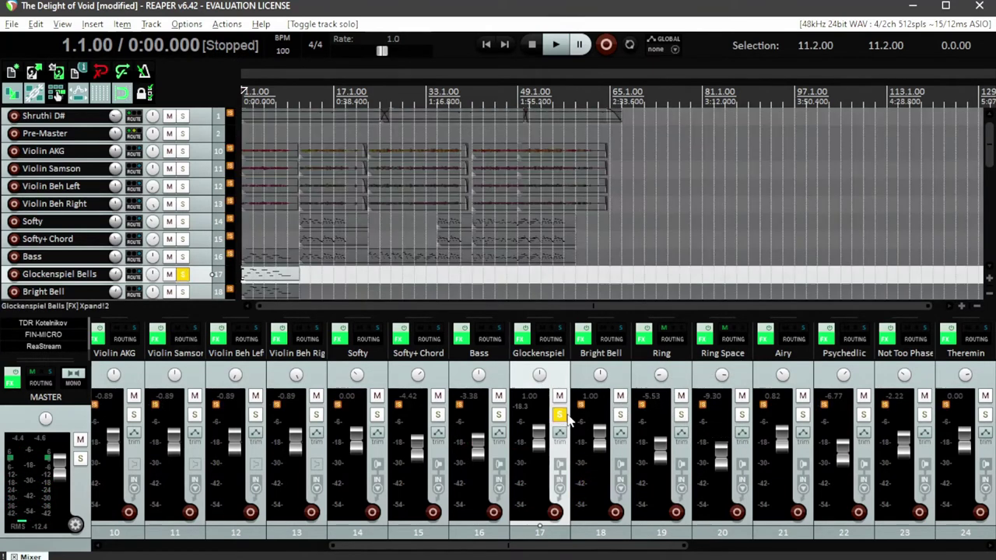
click(620, 416)
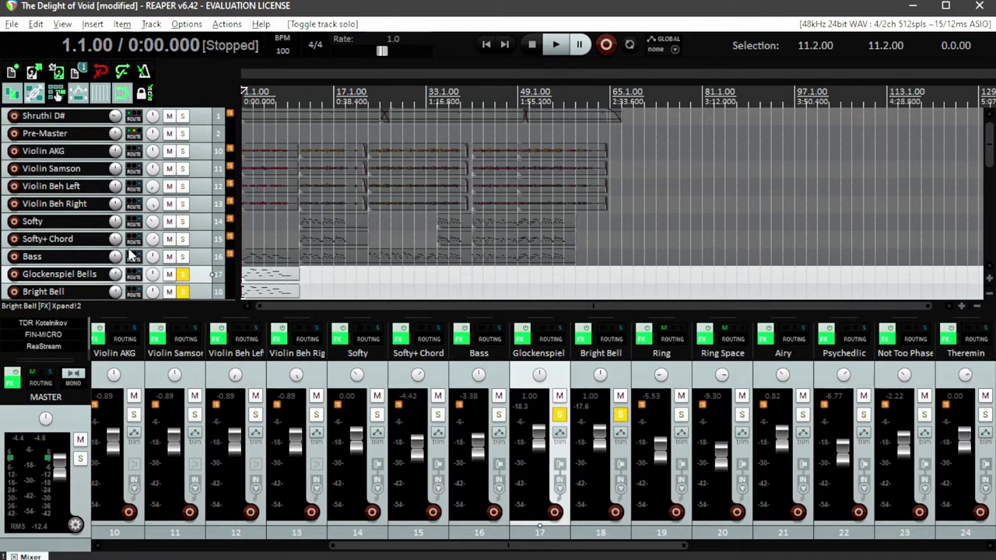
key(space)
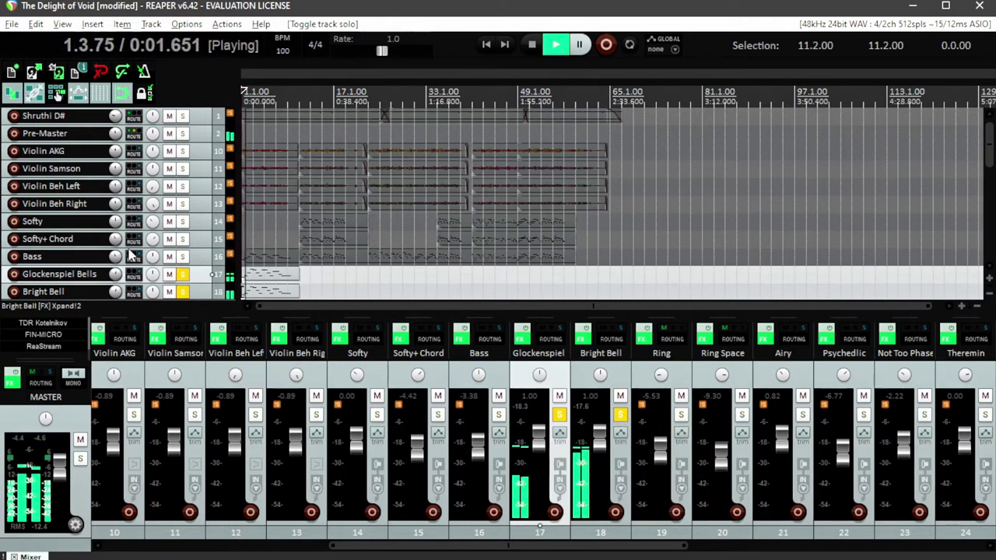
key(space)
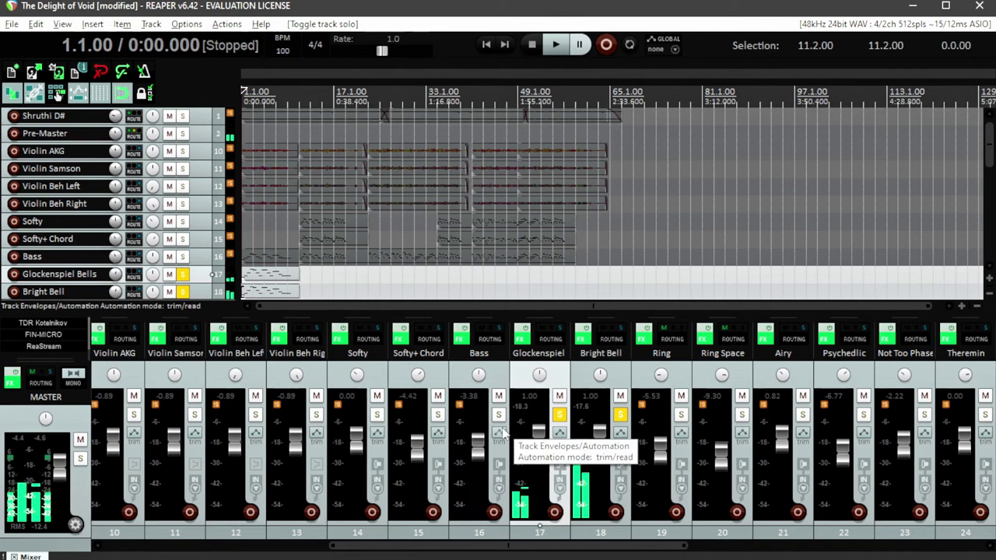
Step: Solo Ring and Ring Space, and clear the solos on Bright Bell, Glockenspiel Bells and Bass
click(499, 415)
scroll(183, 276, down, 1)
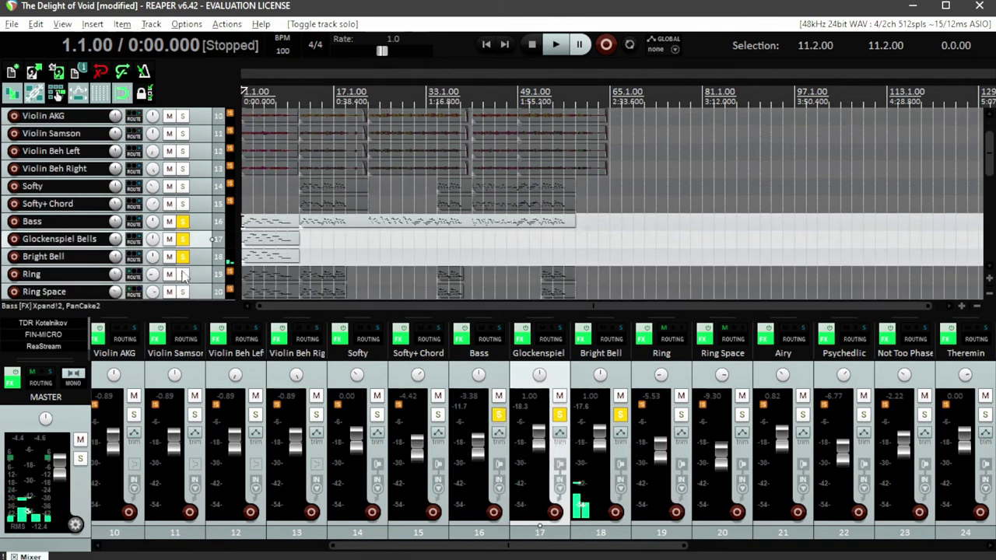
scroll(183, 277, down, 1)
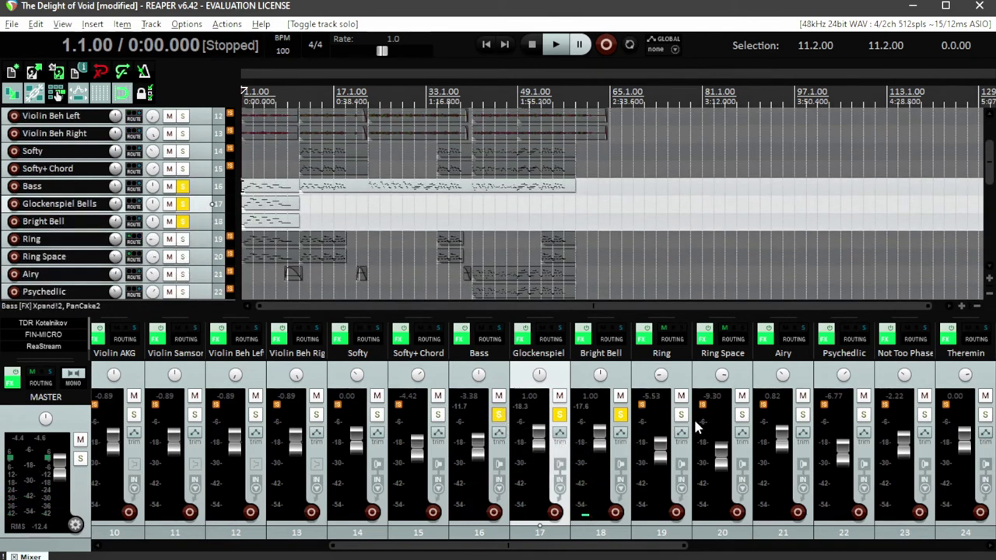
click(681, 415)
click(742, 415)
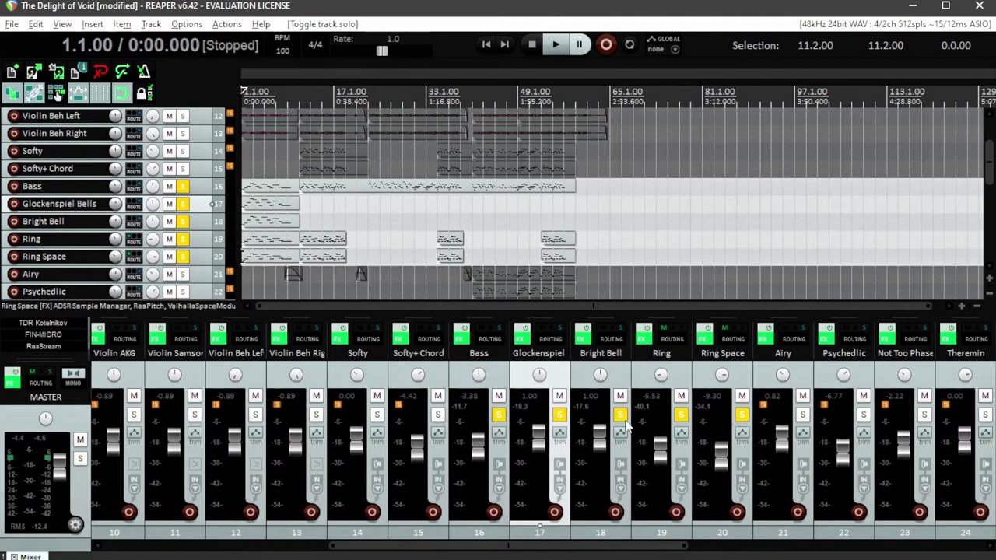
click(620, 415)
click(559, 414)
click(499, 414)
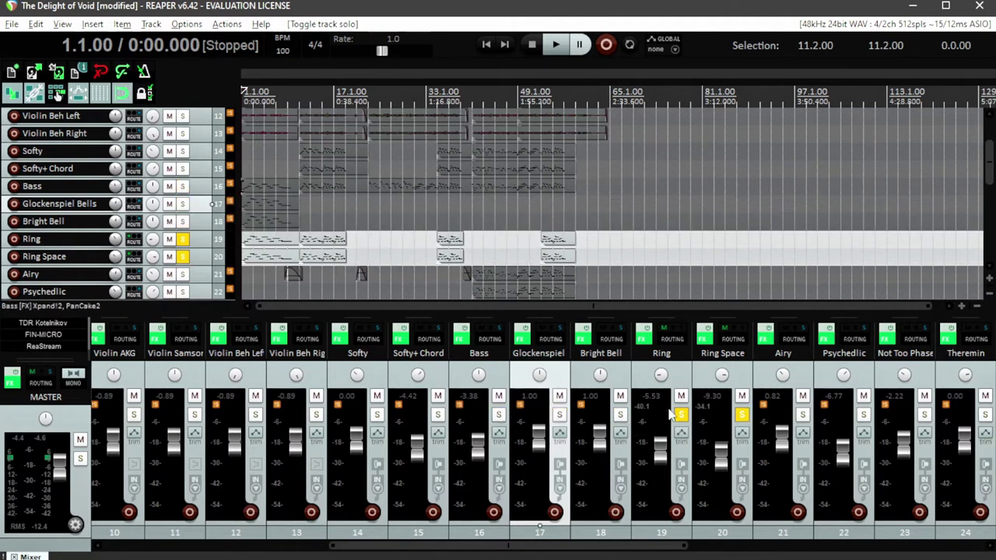
Step: Listen to Ring alone from the project start, solo Ring Space again, and stop playback
click(742, 418)
key(space)
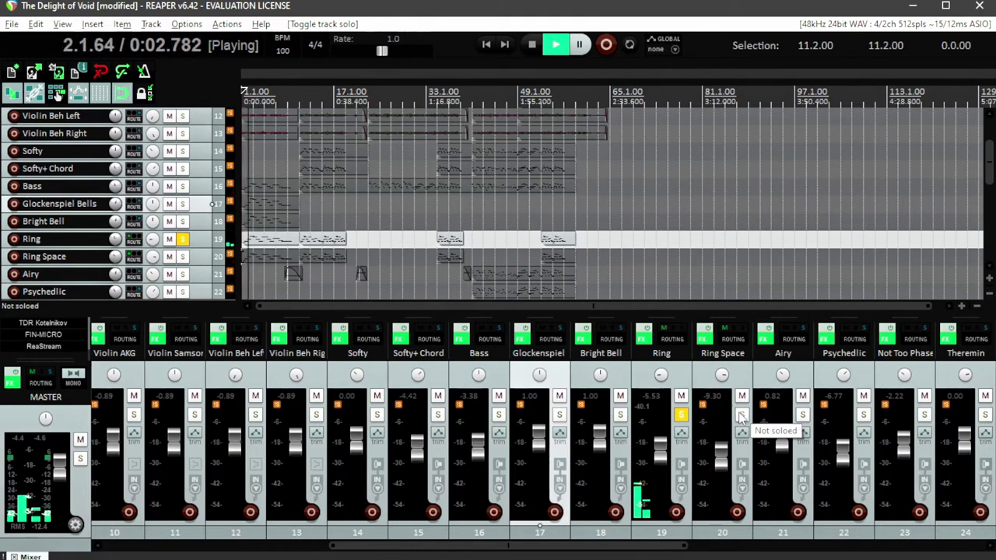
click(742, 416)
key(space)
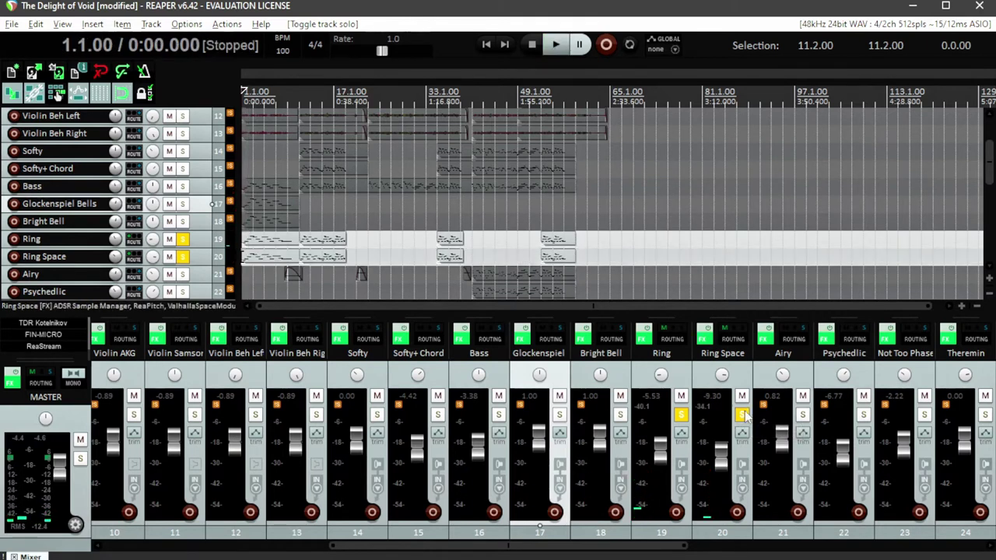
Step: Clear Ring's solo and listen to Ring Space alone from the project start
click(681, 416)
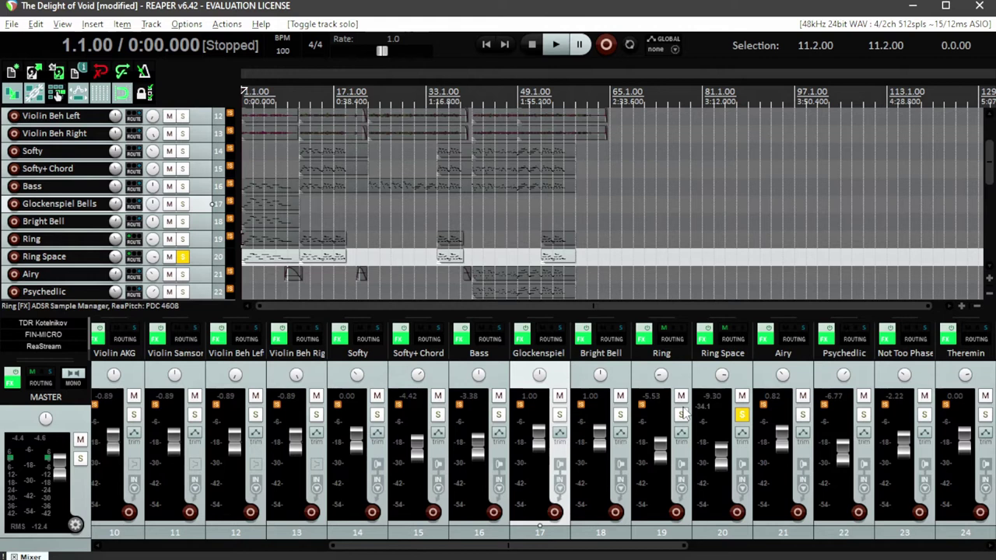
key(space)
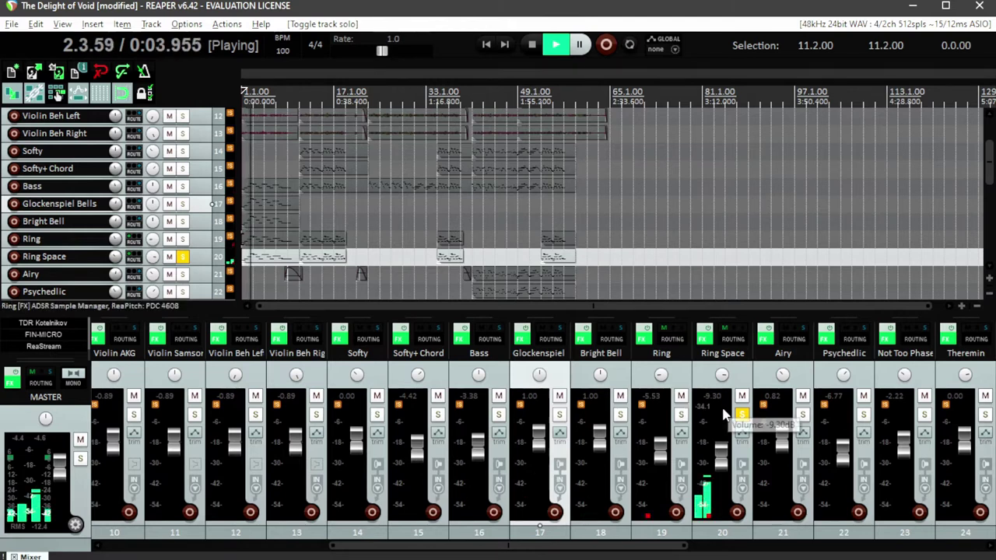
key(space)
key(alt+Tab)
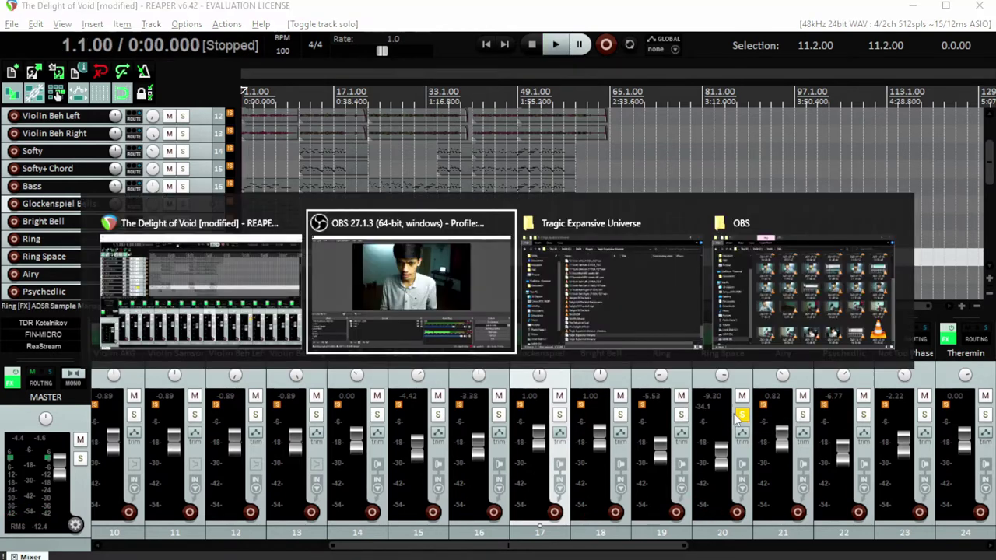
key(alt+Tab)
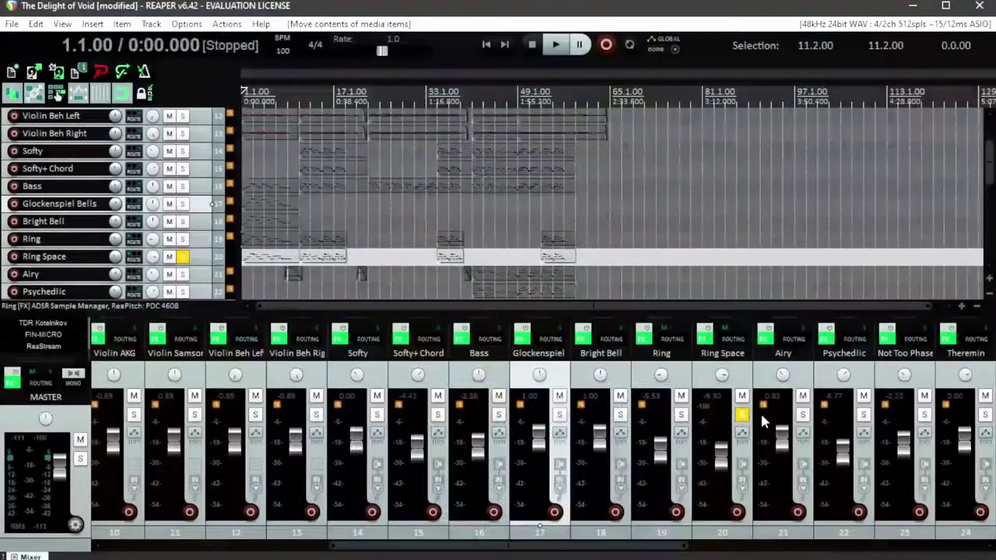
Step: Play Ring and Ring Space in solo from the start, adding Bright Bell, Glockenspiel Bells, Bass and Airy to the solo during playback
click(682, 415)
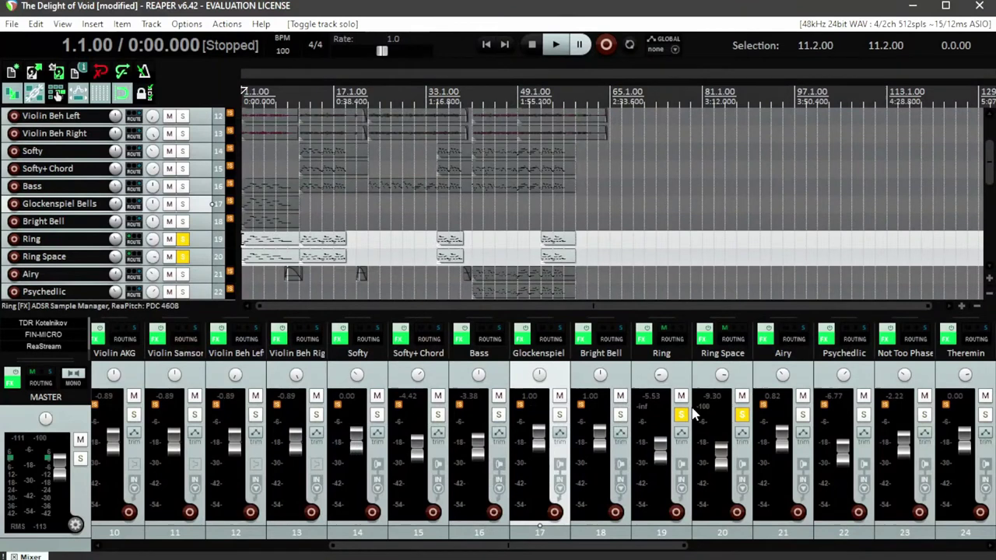
key(space)
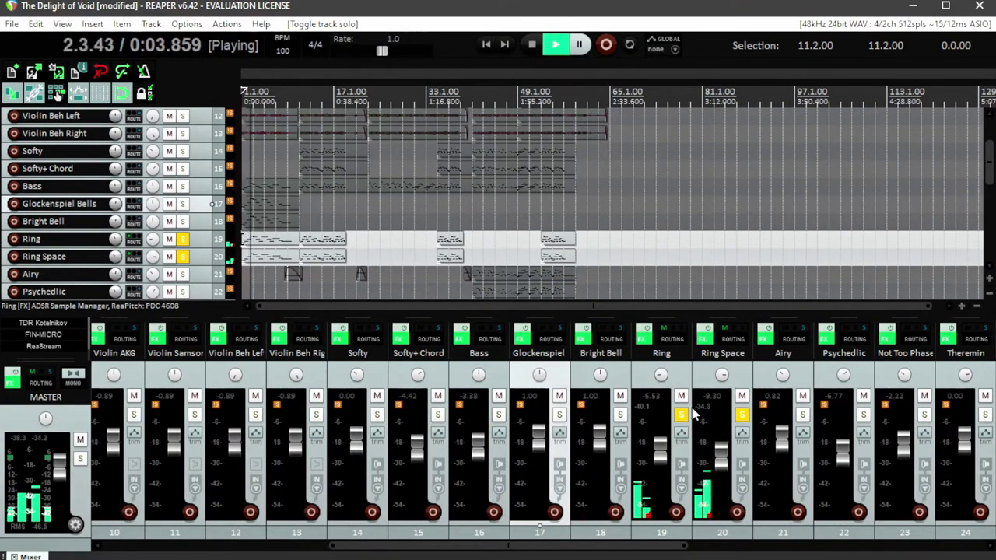
click(620, 415)
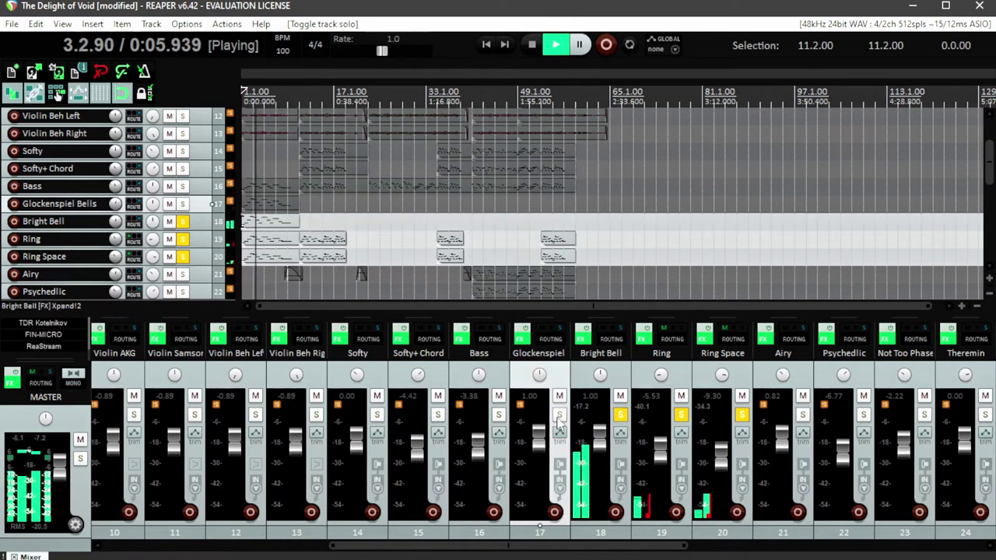
click(559, 415)
click(498, 415)
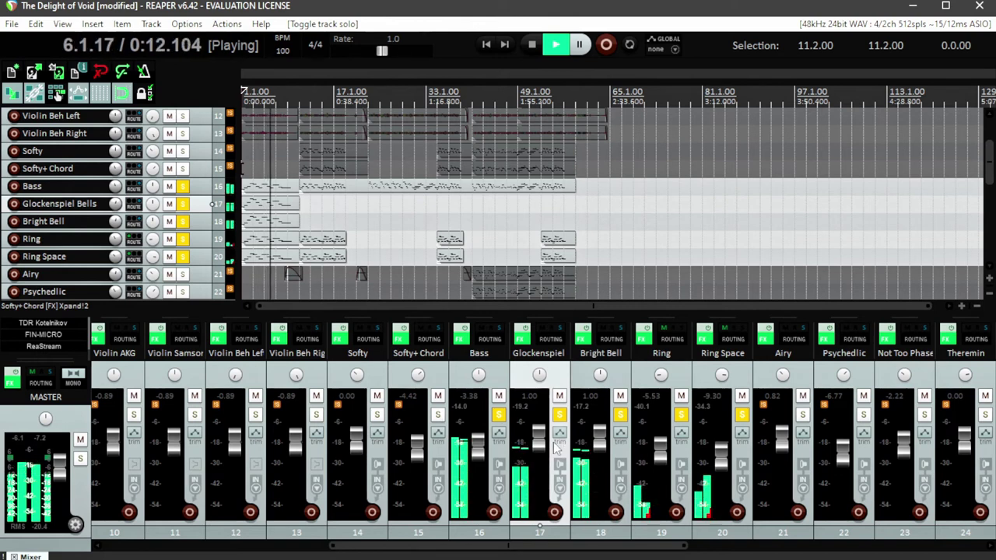
click(803, 415)
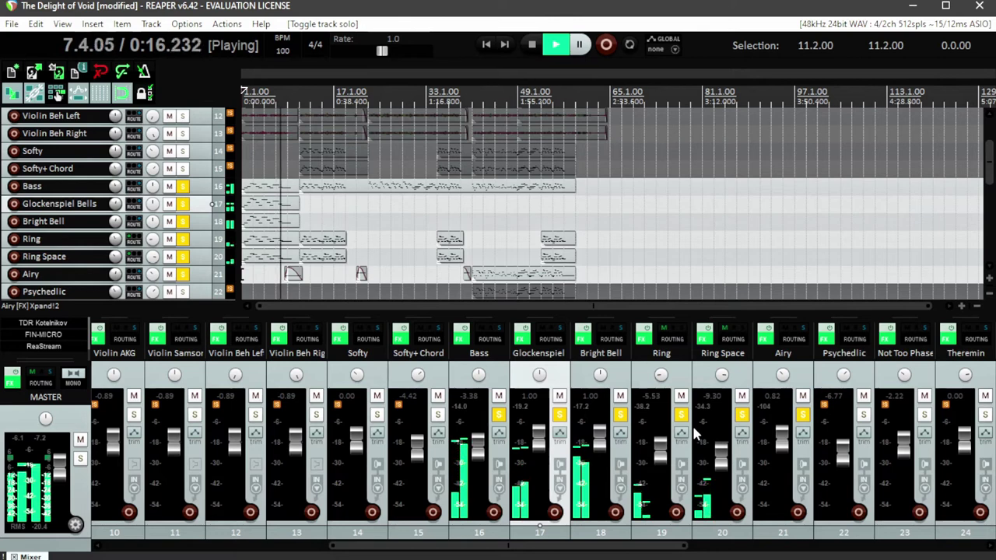
Step: Stop playback and clear the solos on Airy, Ring Space, Ring, Bright Bell, Glockenspiel Bells and Bass
key(alt+Tab)
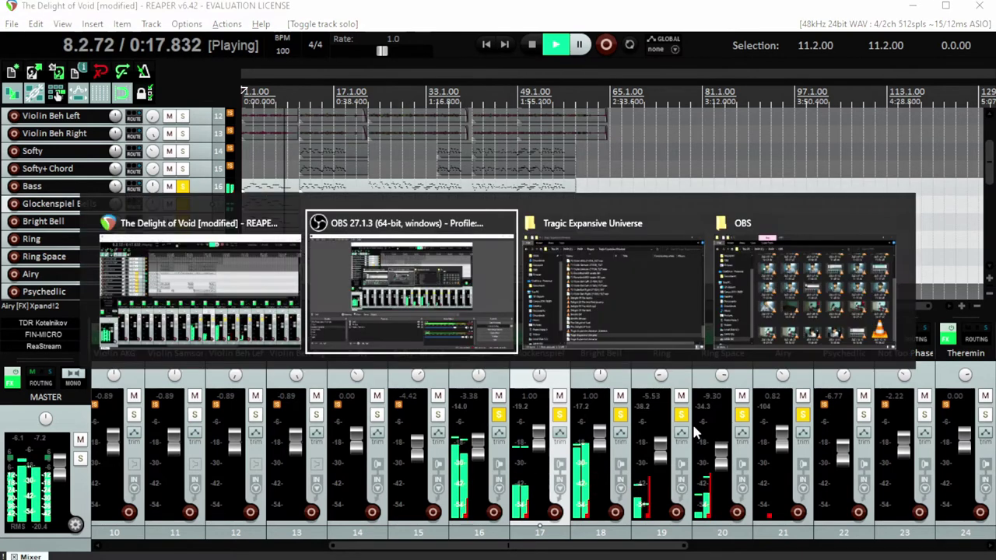
key(alt+Tab)
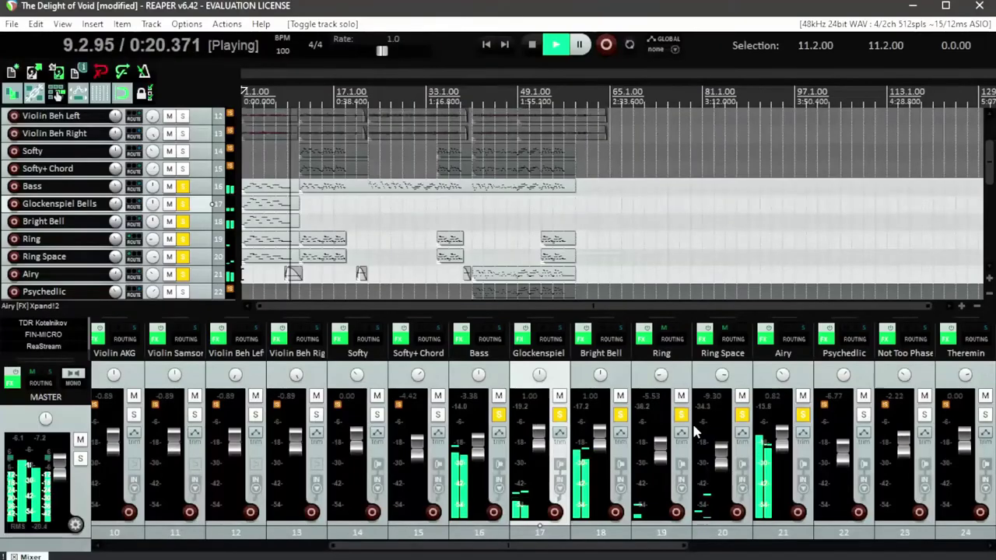
key(space)
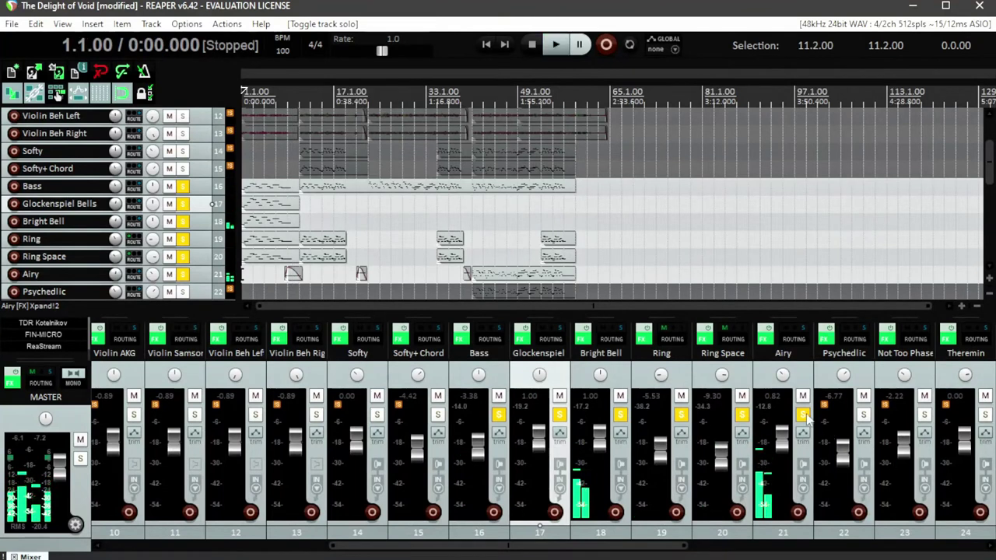
drag(805, 417, 498, 414)
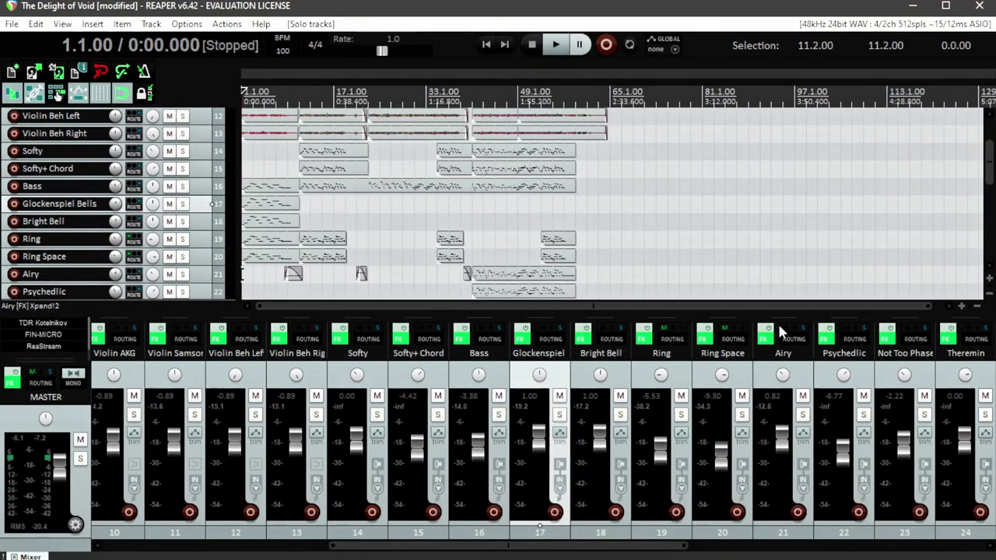
Step: Enlarge the mixer to expose the inserts and sends, and examine the ReaPitch settings on Pitch BUS
drag(787, 308, 786, 259)
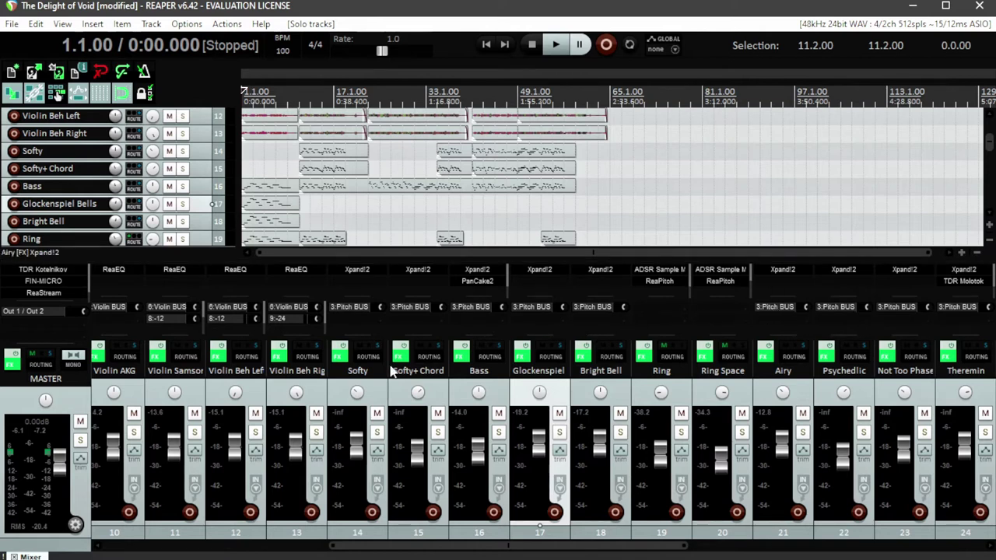
scroll(393, 372, left, 5)
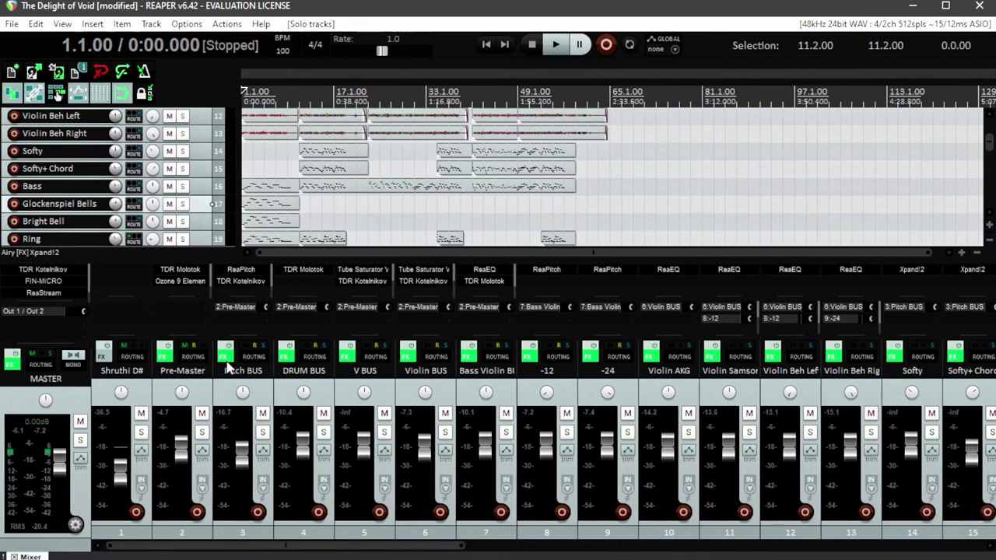
click(225, 356)
click(216, 107)
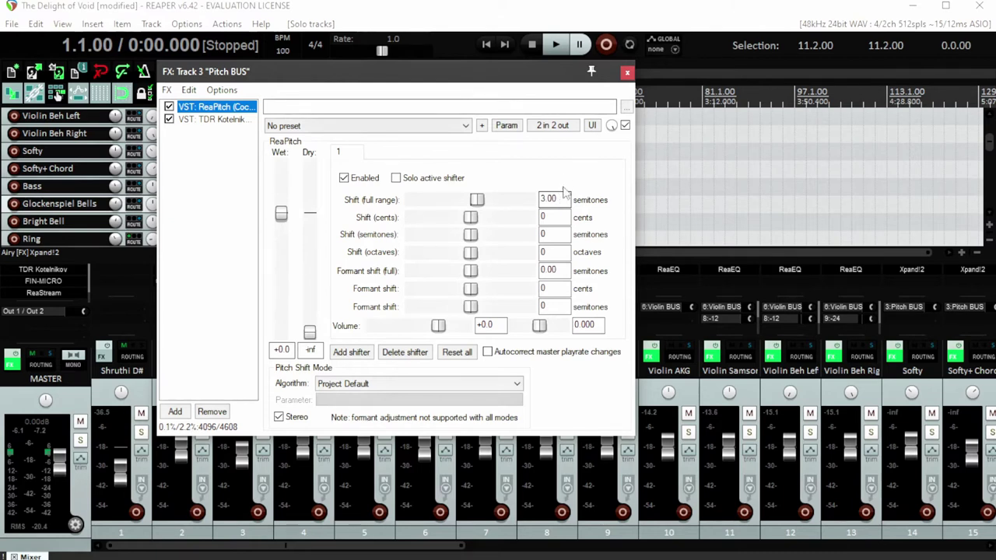
click(627, 73)
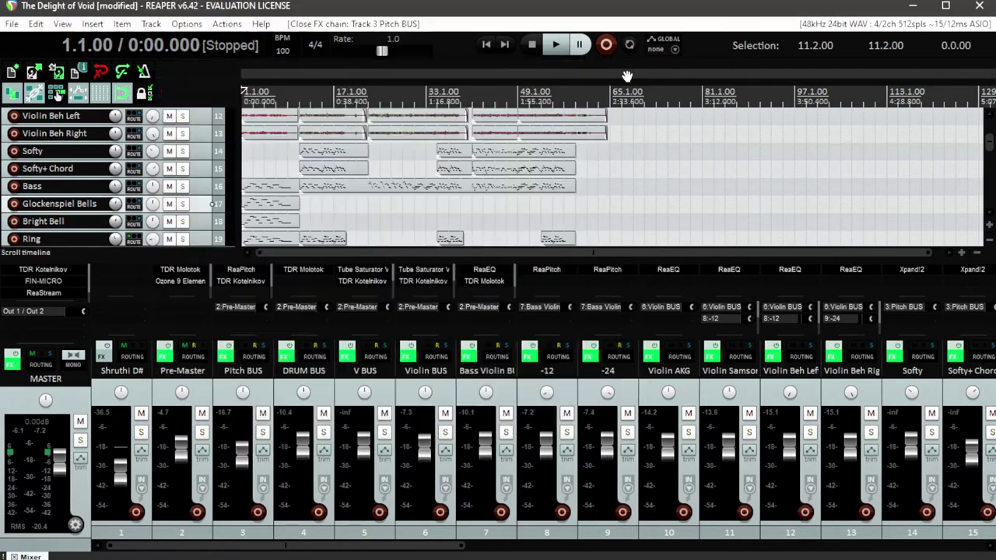
Step: Review which instrument tracks send to Pitch BUS, and examine the TDR Kotelnikov compressor settings on that bus
scroll(743, 417, down, 3)
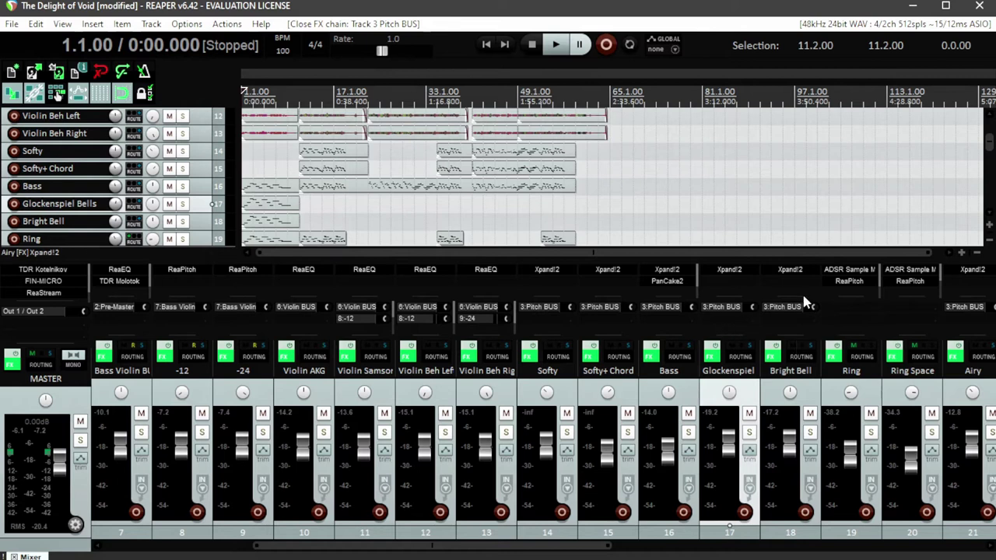
scroll(712, 319, down, 1)
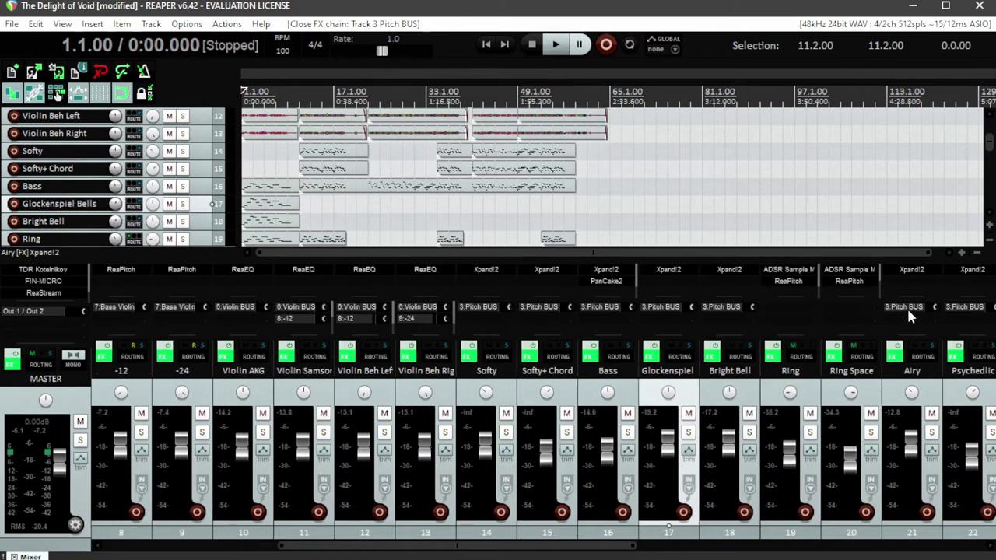
scroll(827, 372, down, 2)
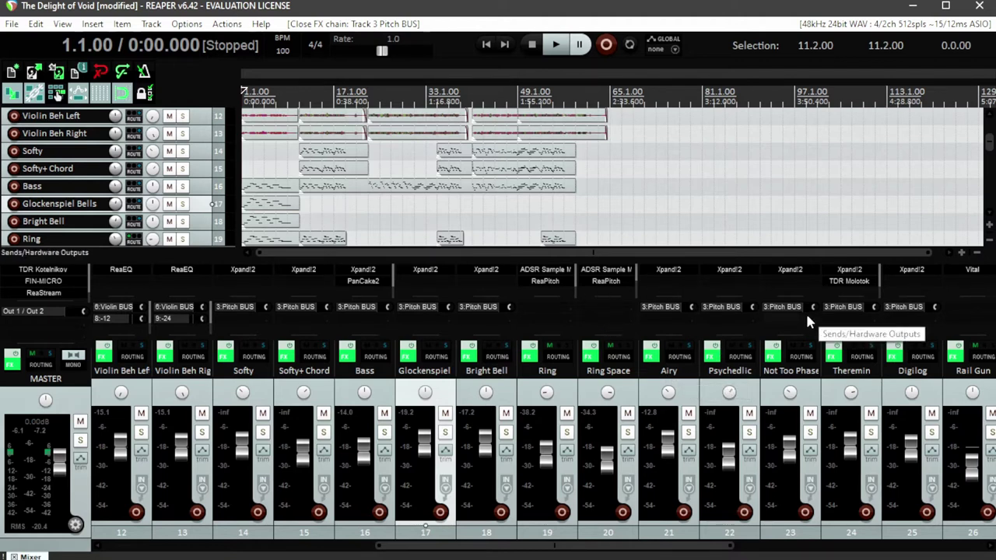
scroll(557, 358, up, 4)
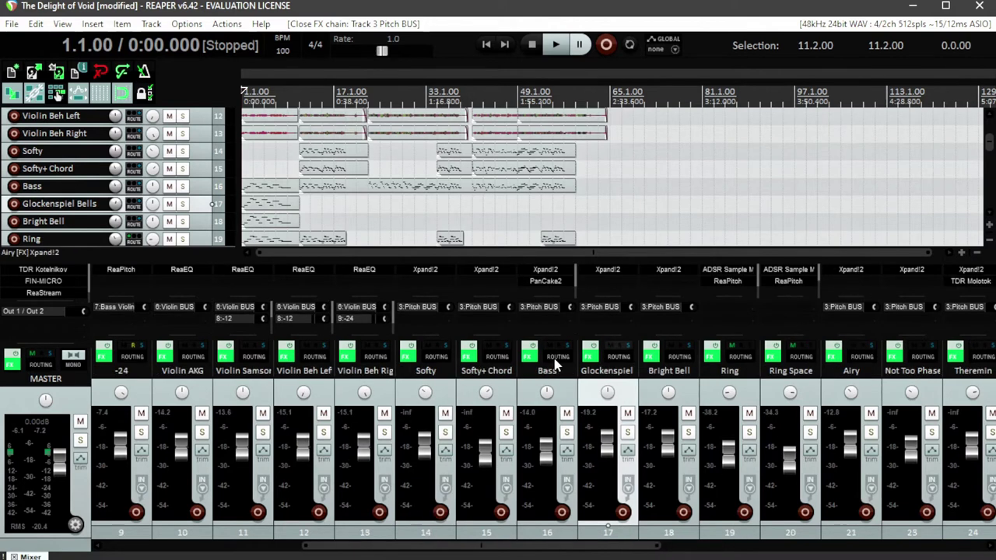
scroll(560, 359, up, 2)
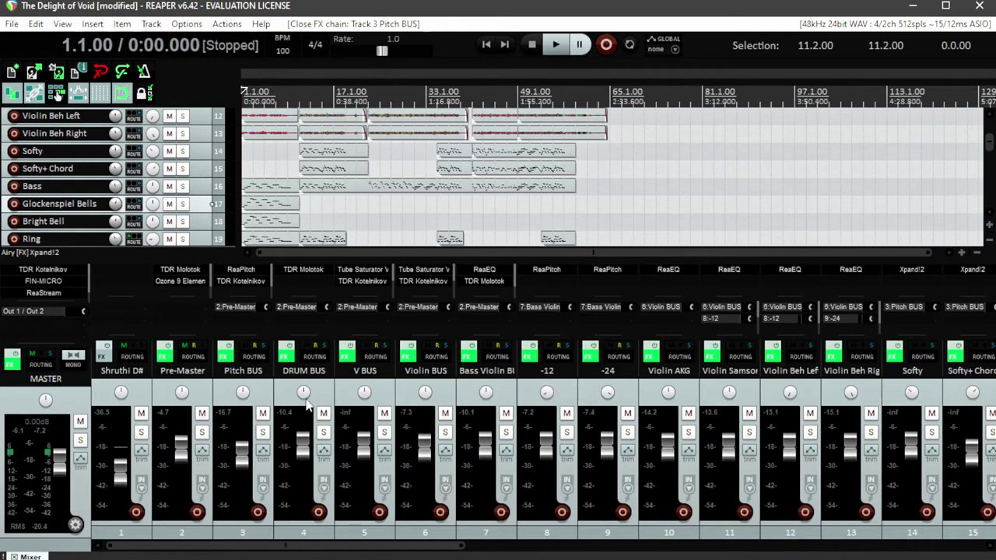
click(224, 358)
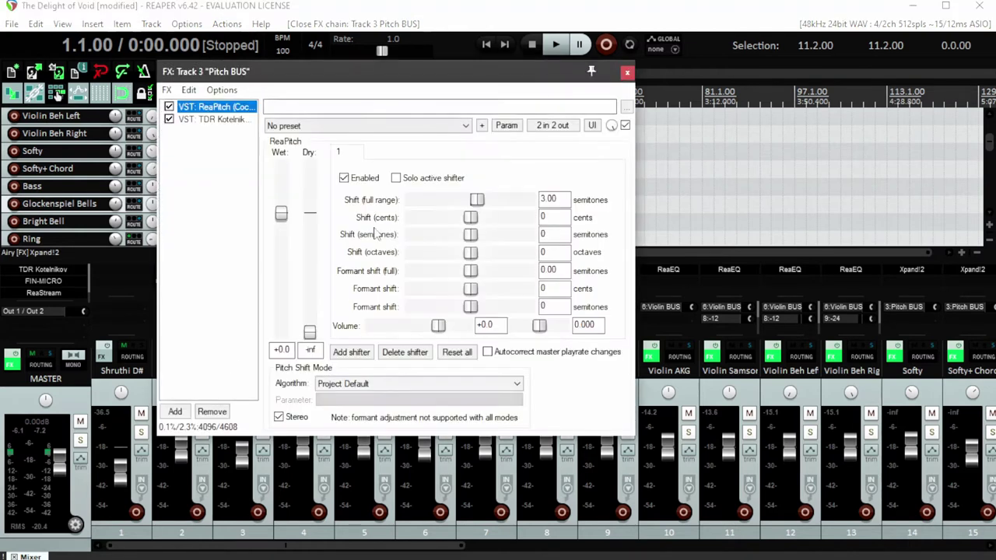
click(220, 121)
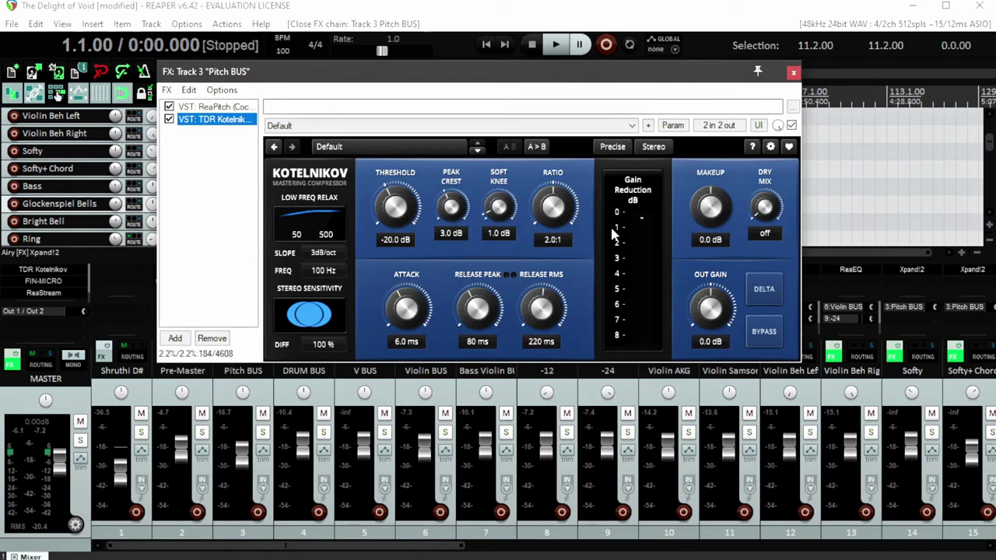
click(794, 74)
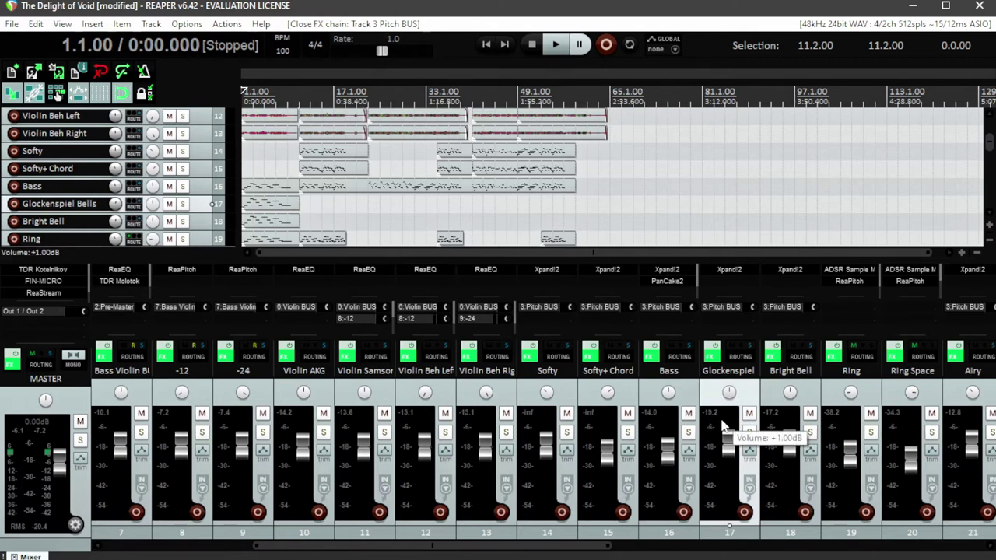
Step: Listen to Airy alone from bar 9, stop playback and clear its solo
click(775, 402)
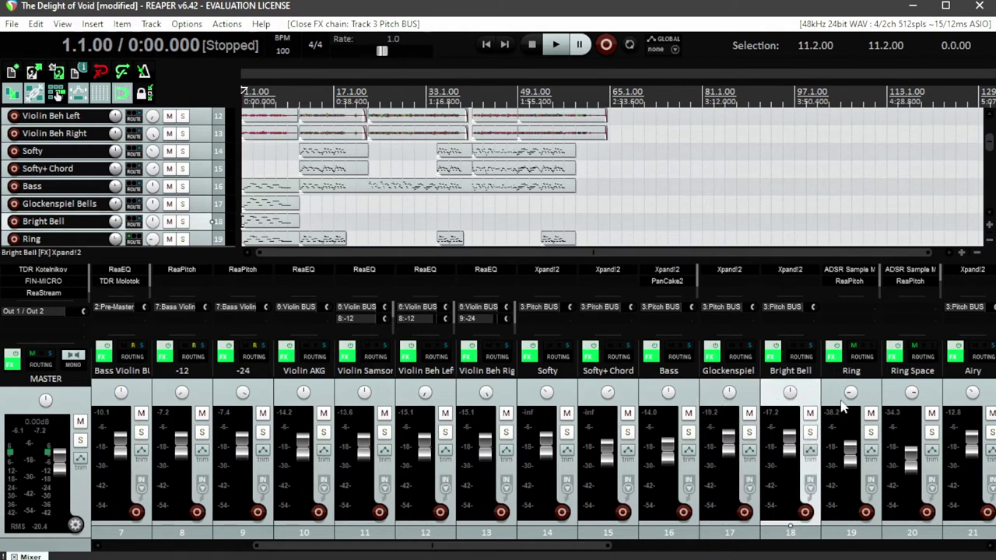
scroll(856, 381, right, 5)
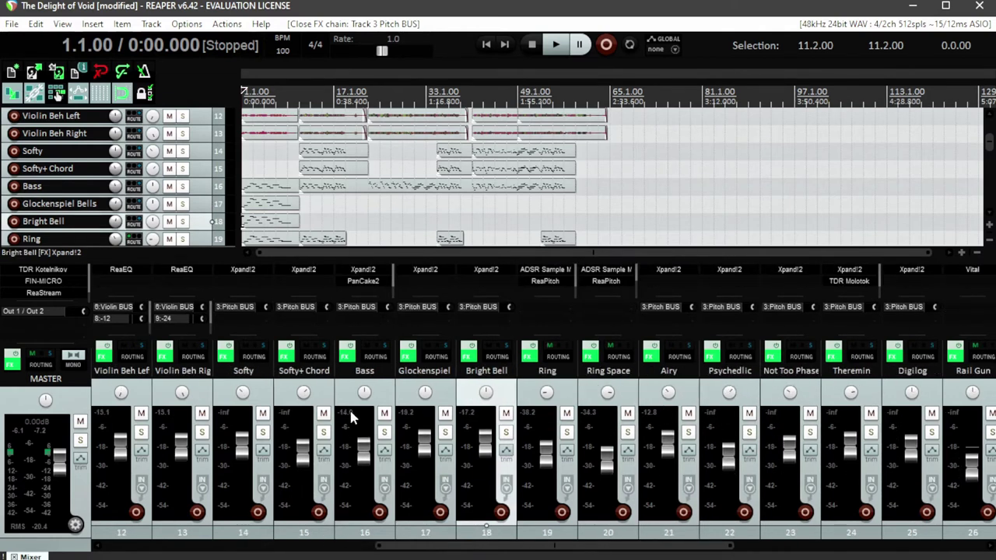
scroll(791, 401, right, 1)
click(647, 397)
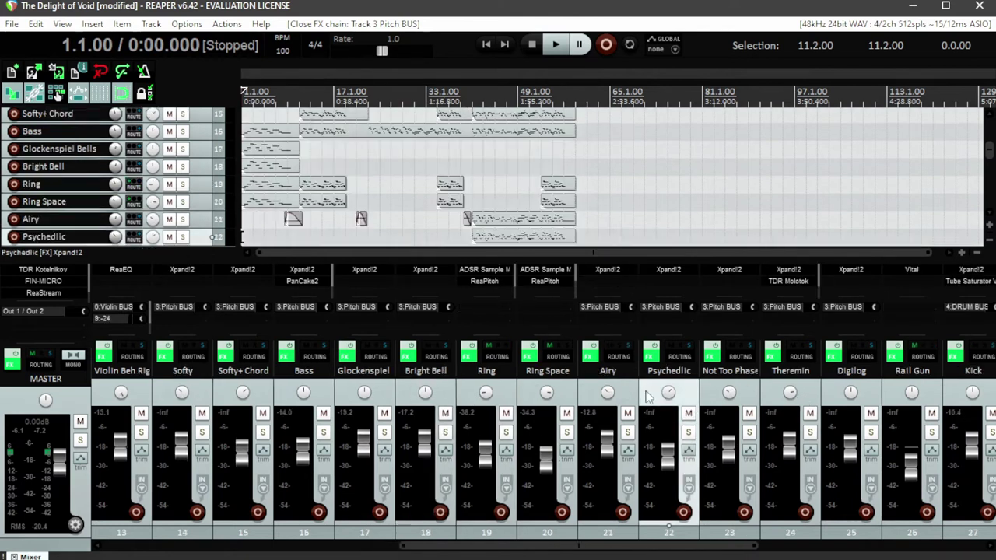
click(628, 433)
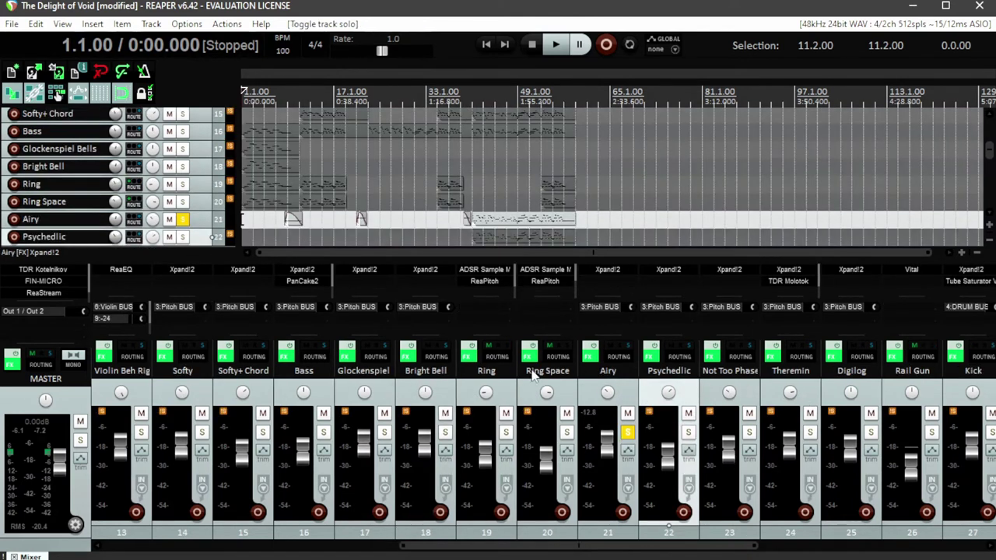
click(288, 87)
key(space)
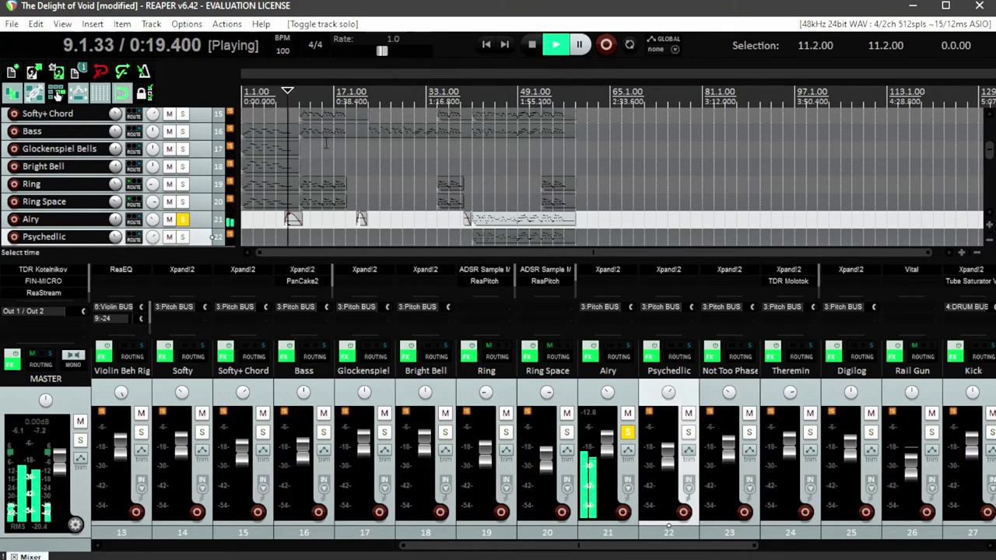
key(space)
click(628, 433)
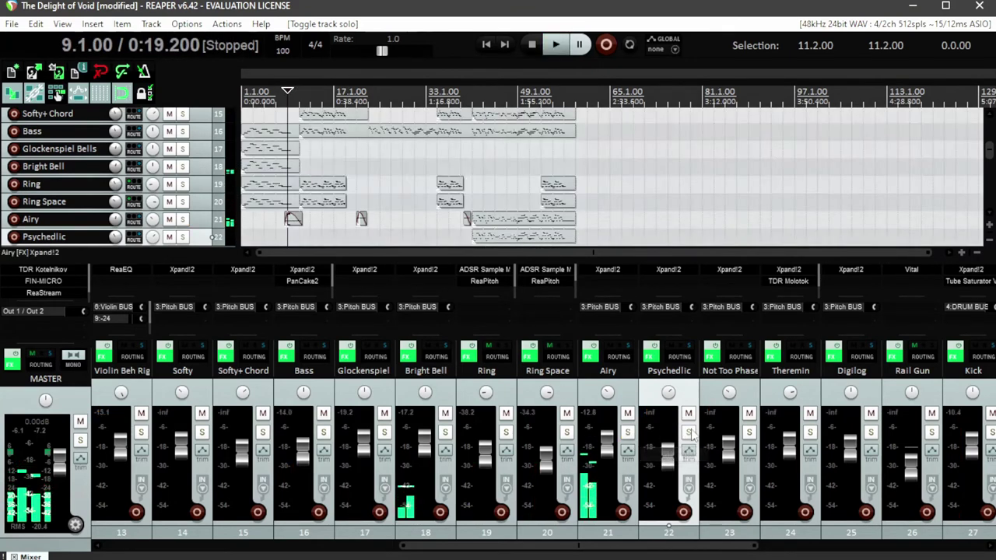
Step: Play Psychedlic in solo from bar 41, adding Softy, Softy+ Chord, Bass and Airy to the solo
click(688, 433)
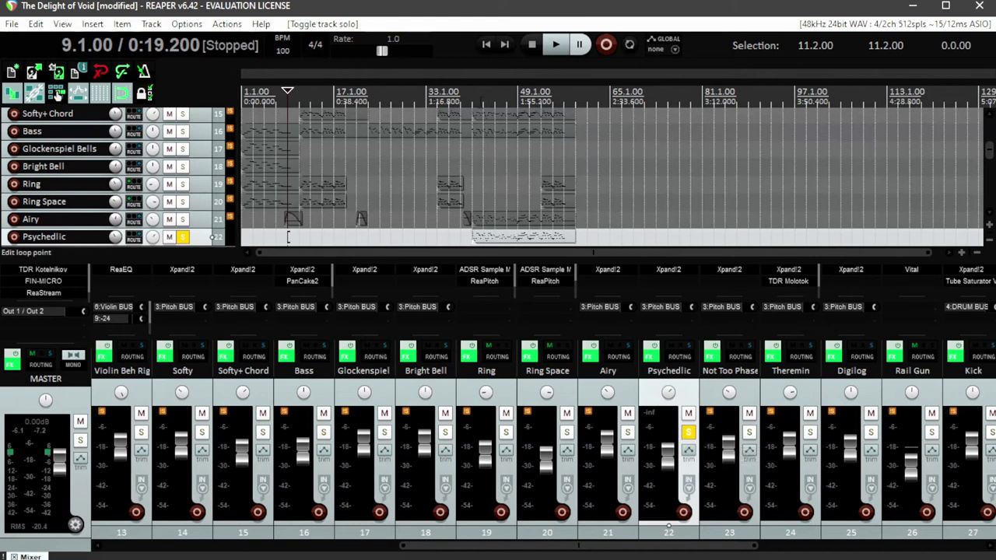
click(472, 236)
key(space)
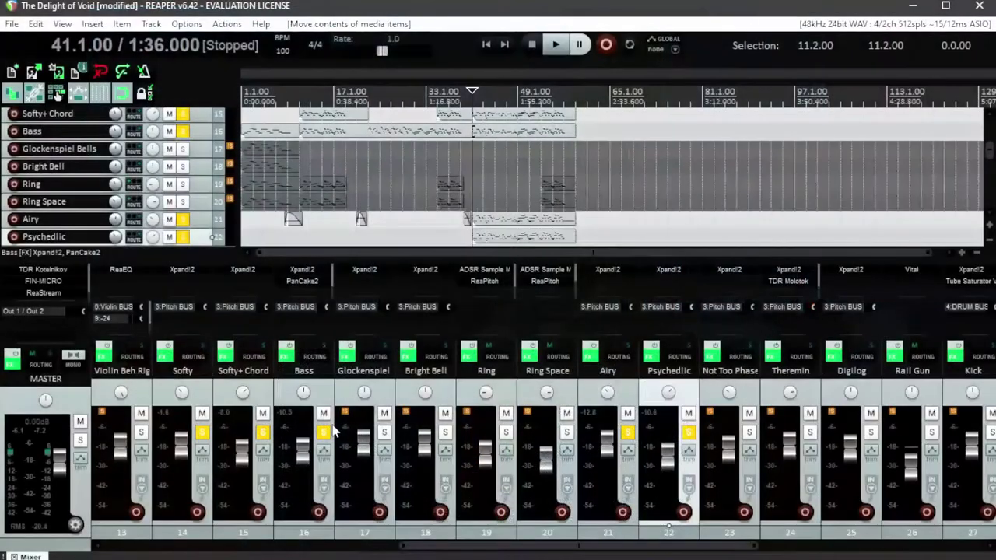
key(space)
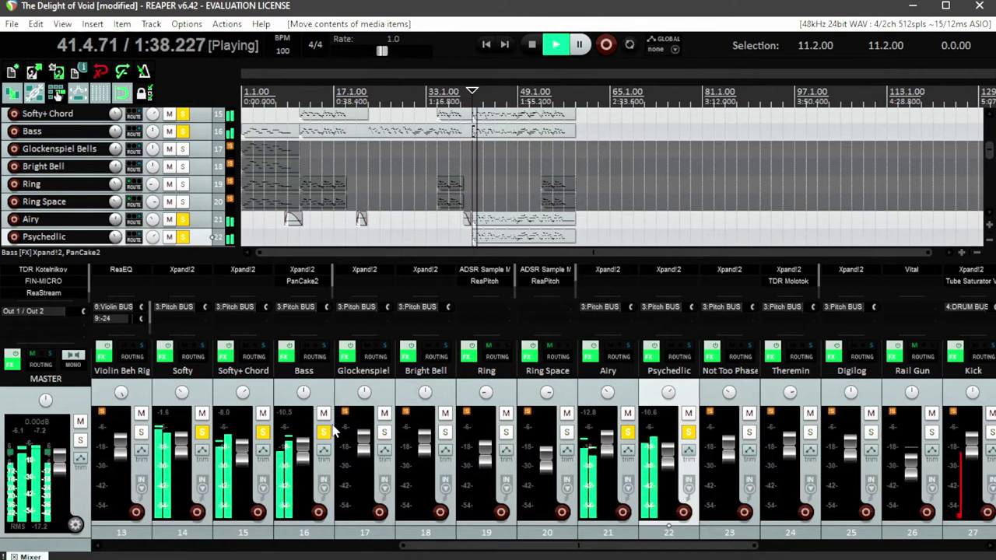
Step: Clear the solos on Softy, Softy+ Chord, Bass, Airy and Psychedlic during playback, and stop
scroll(199, 191, down, 3)
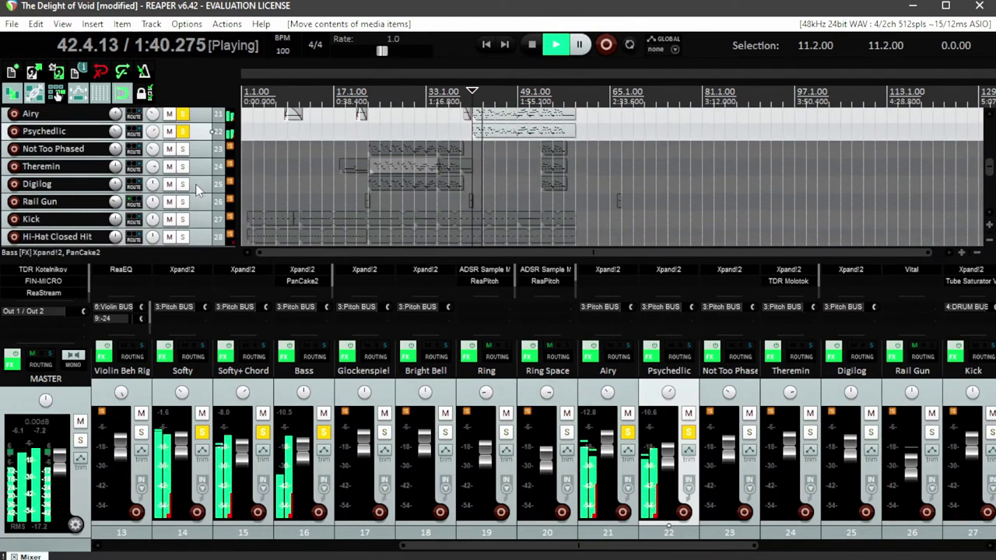
scroll(144, 221, up, 5)
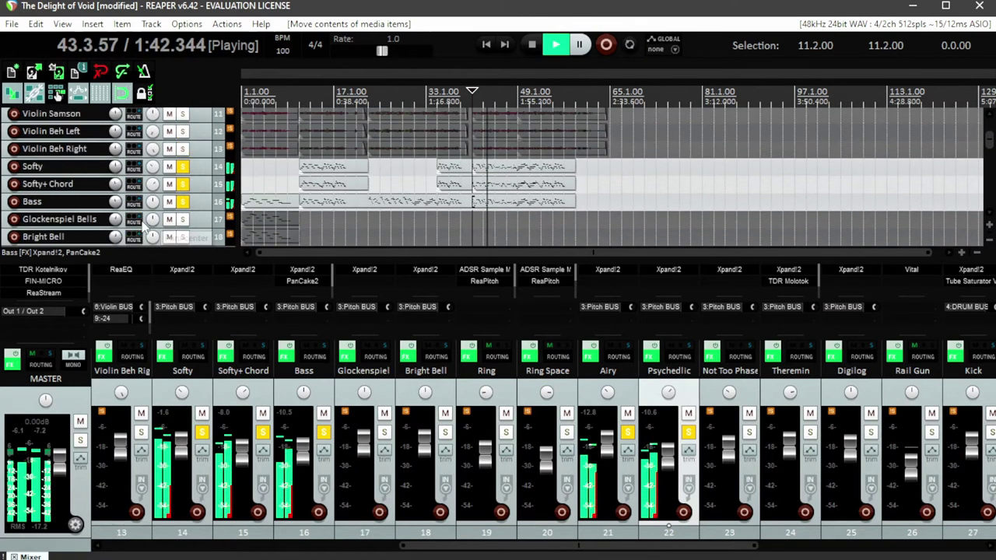
scroll(144, 222, up, 3)
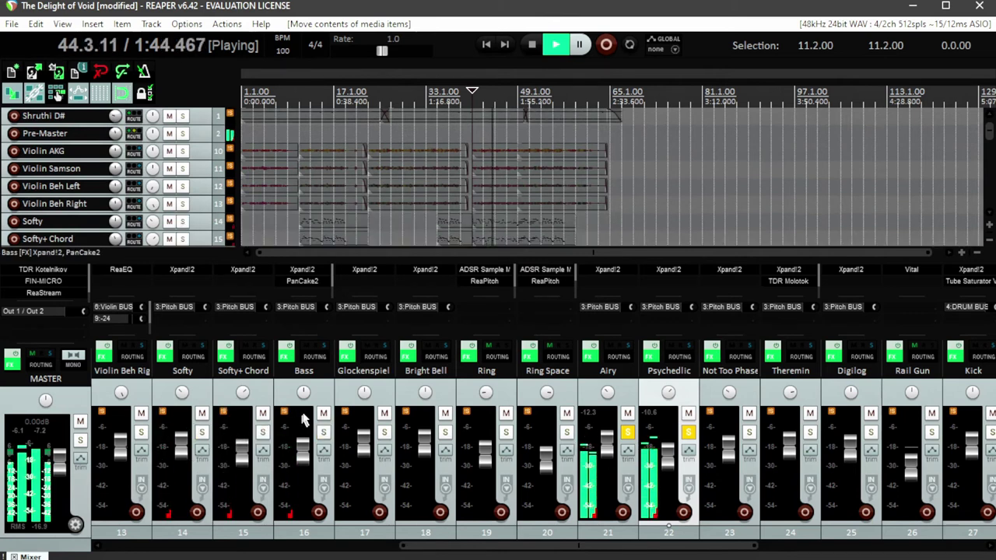
click(688, 432)
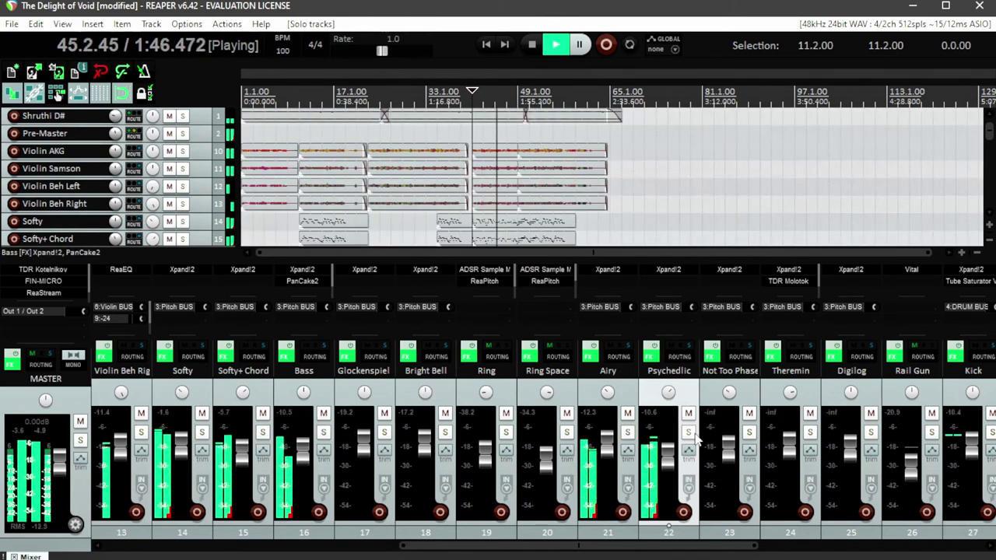
key(space)
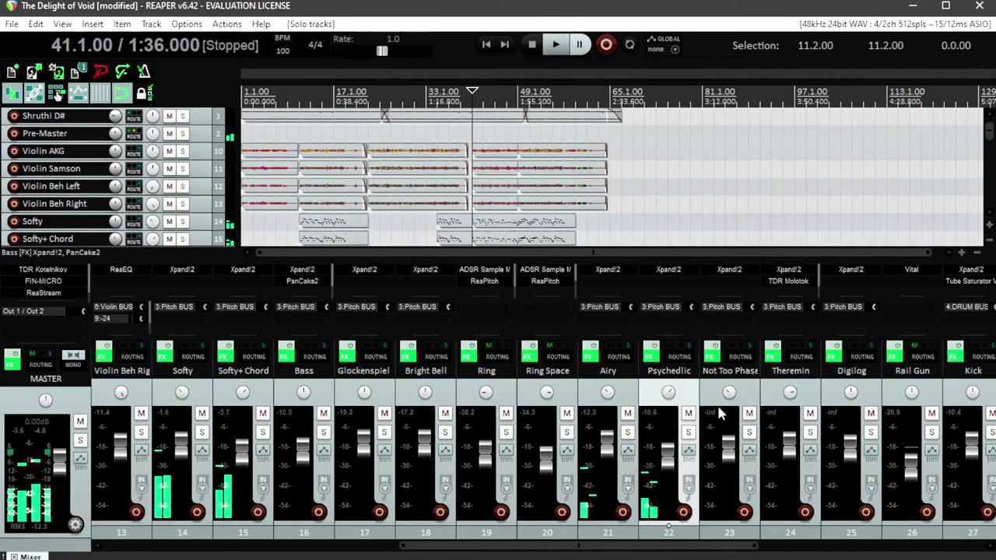
Step: Solo Psychedlic again, listen to it alone from bar 41 and stop playback
mouse_move(726, 429)
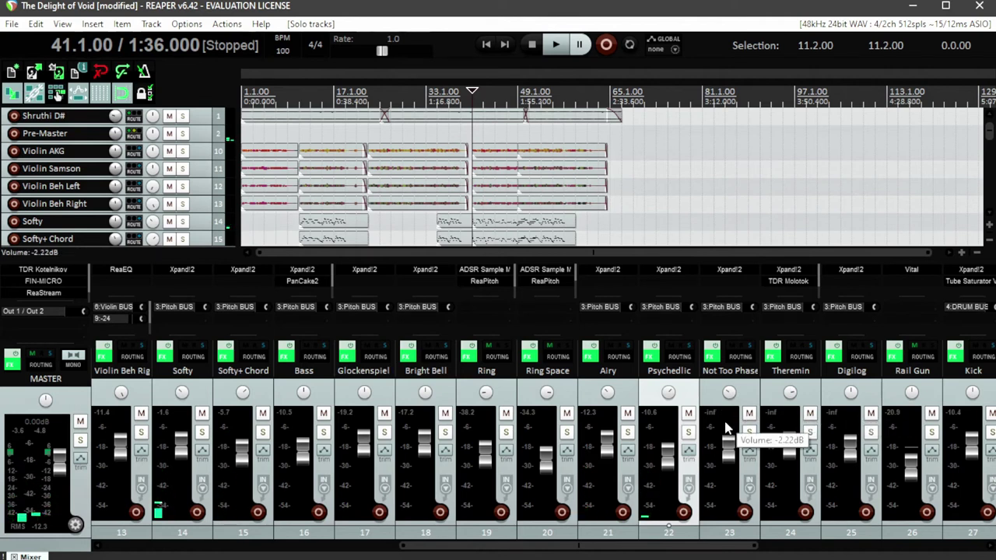
click(688, 432)
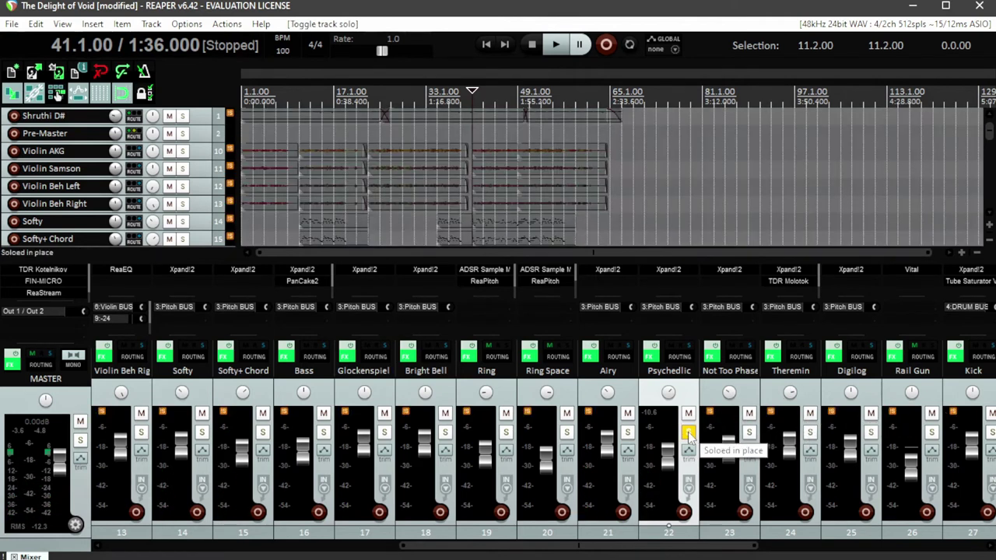
scroll(194, 224, down, 3)
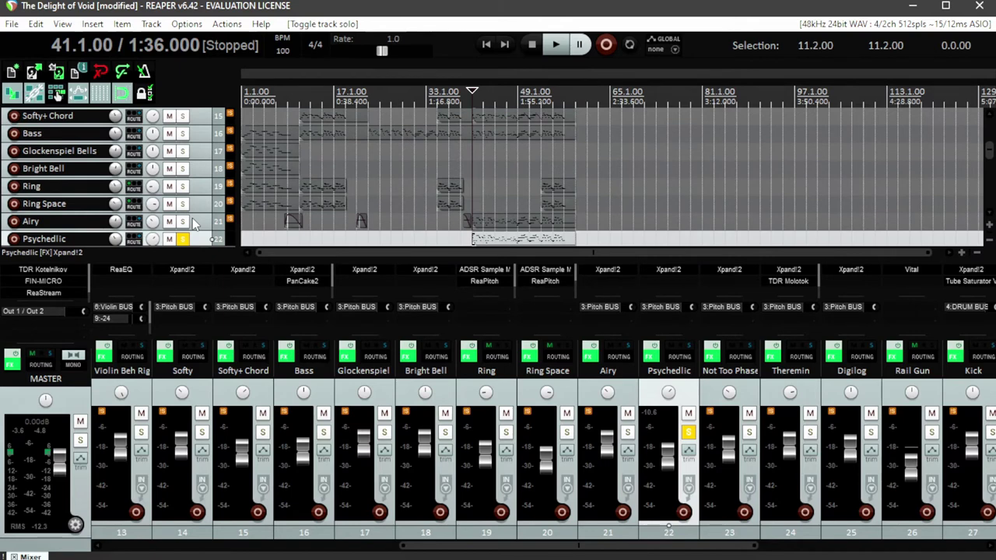
key(space)
key(space)
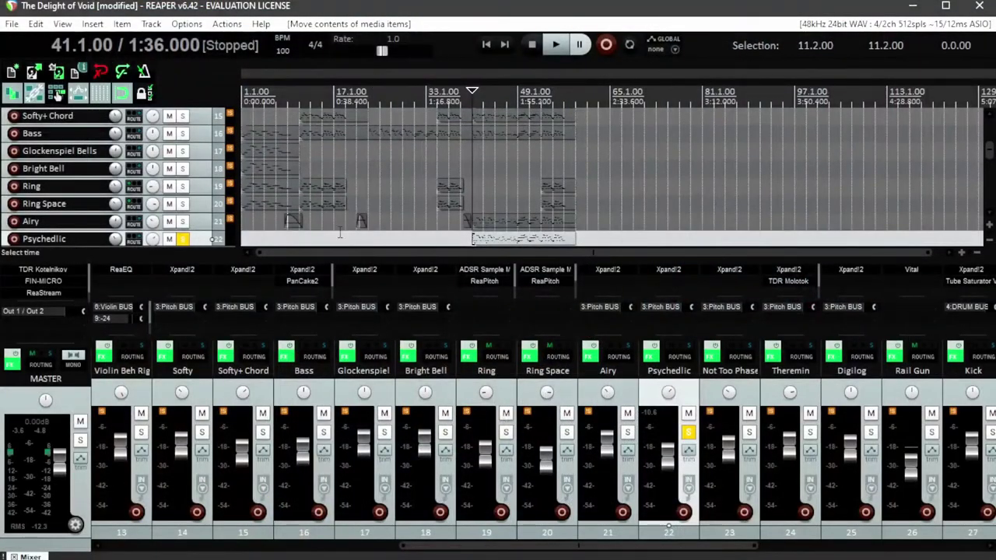
Step: Clear Psychedlic's solo, listen to Not Too Phased alone from bar 53, stop playback and clear its solo
click(688, 430)
click(749, 432)
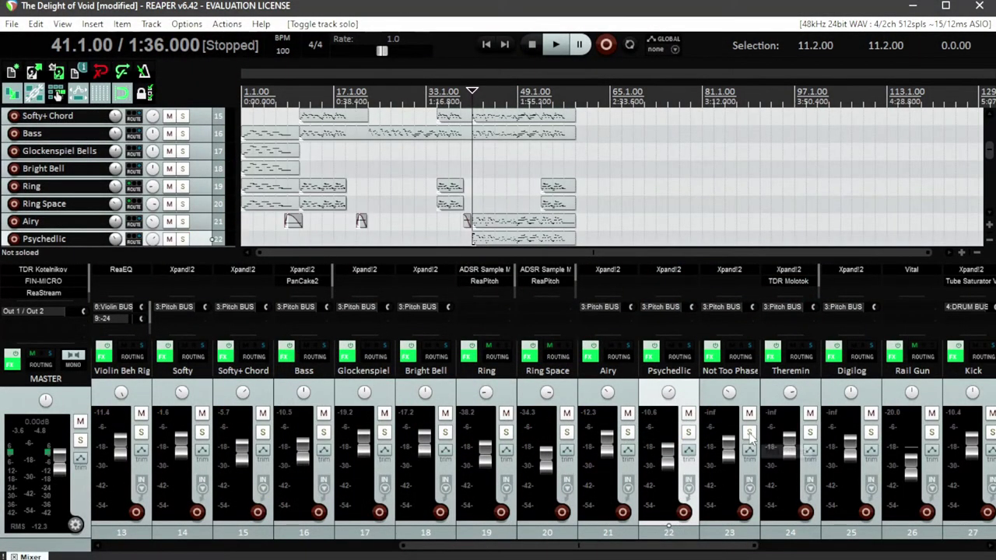
scroll(125, 242, down, 3)
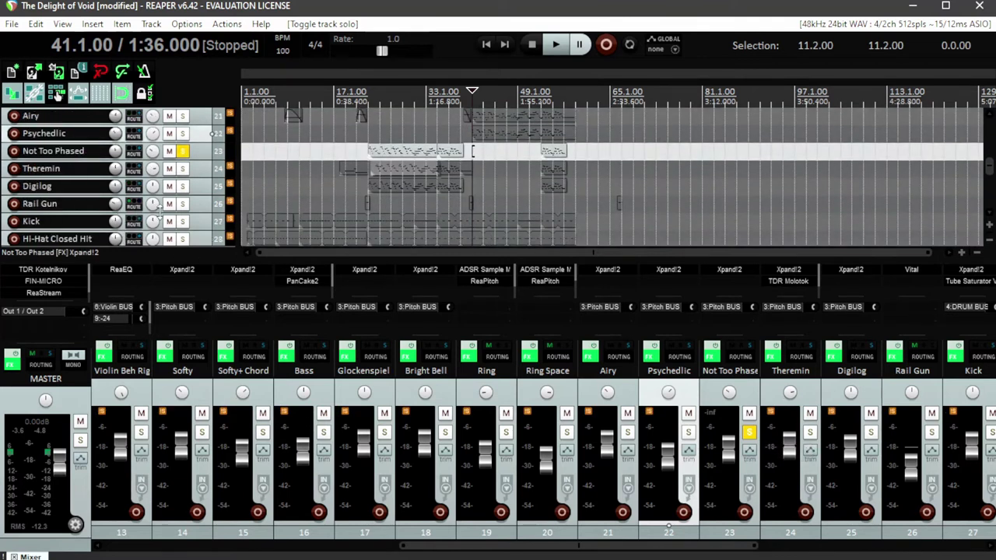
click(543, 93)
key(space)
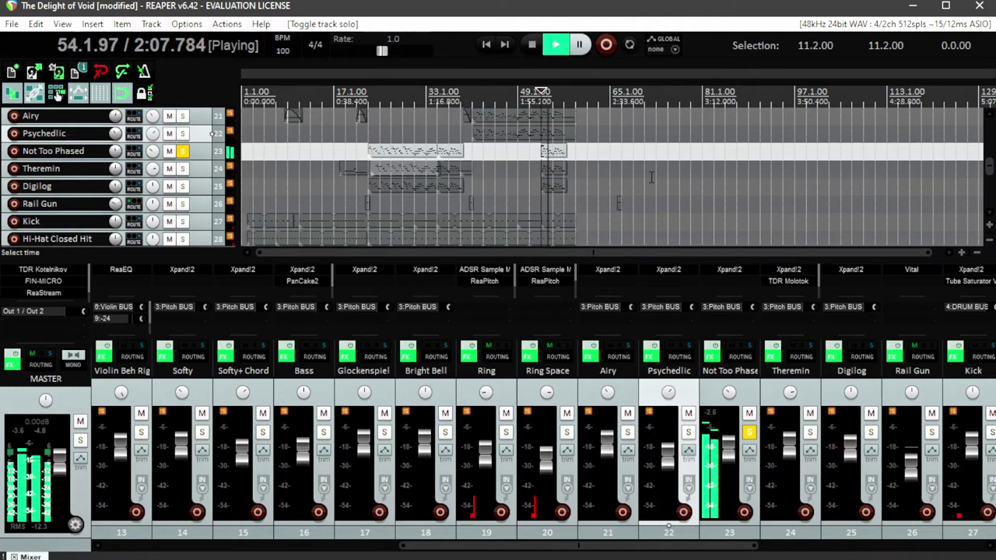
key(space)
click(749, 433)
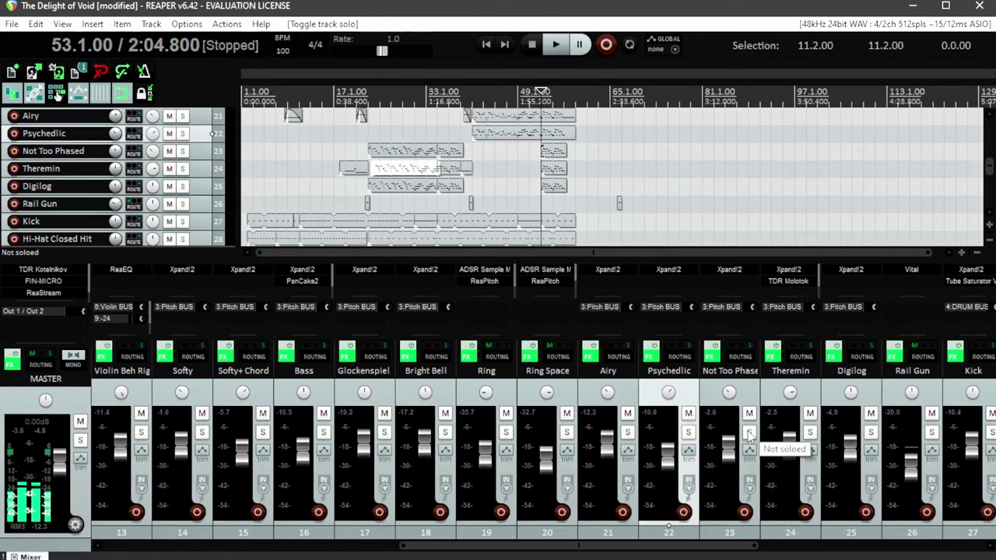
Step: Solo Not Too Phased again for another short listen from bar 53, stop playback and clear the solo
click(750, 433)
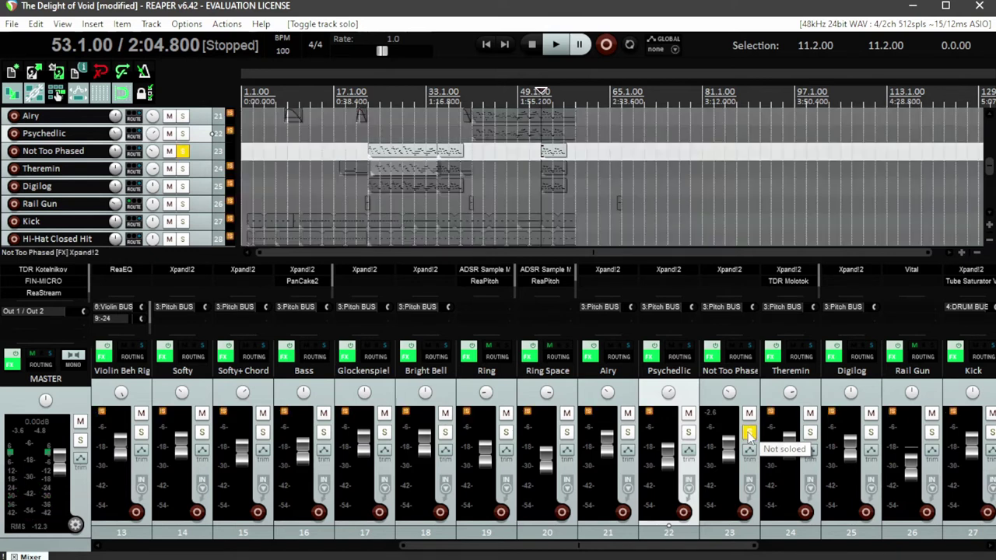
key(space)
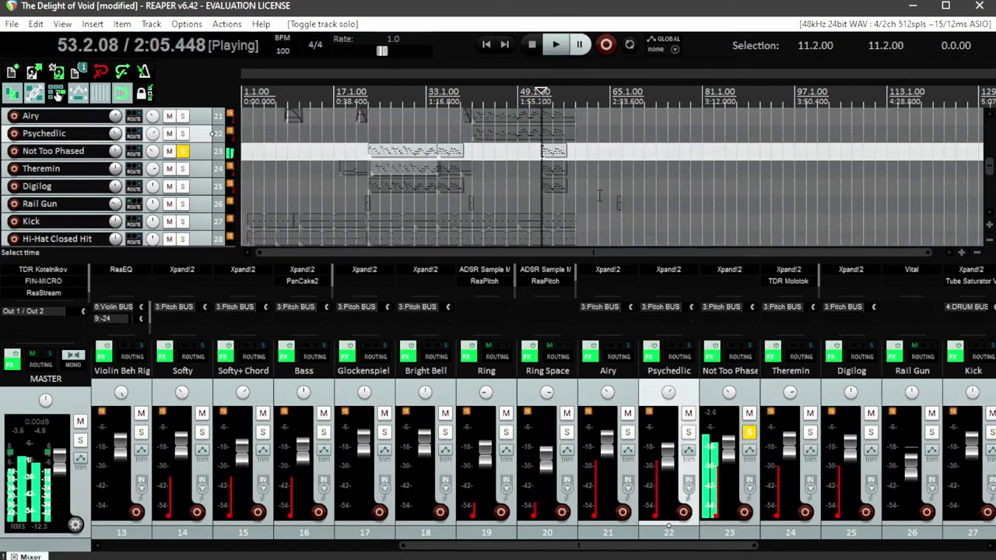
key(space)
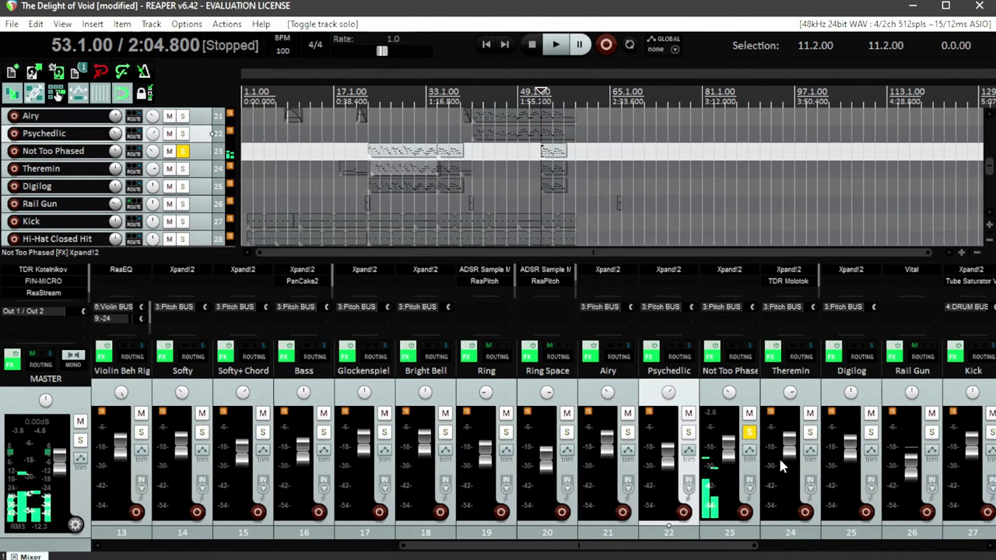
click(749, 434)
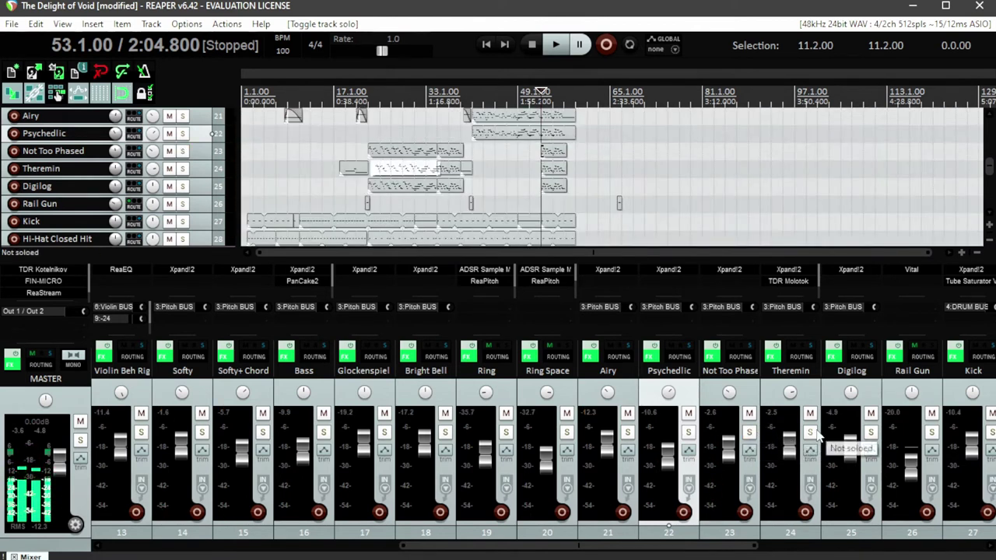
Step: Play Digilog in solo from bar 53, clear its solo during playback and stop
click(871, 433)
key(space)
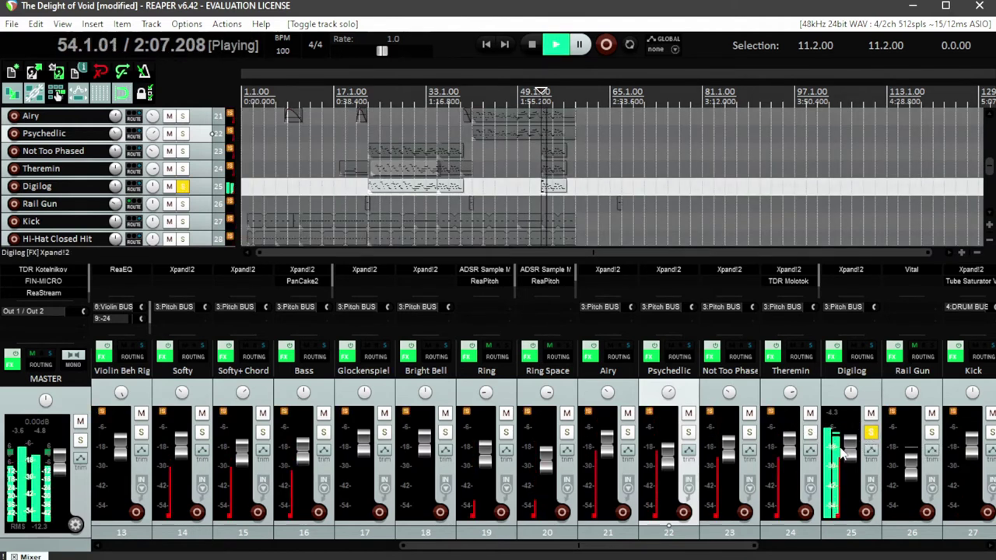
click(871, 432)
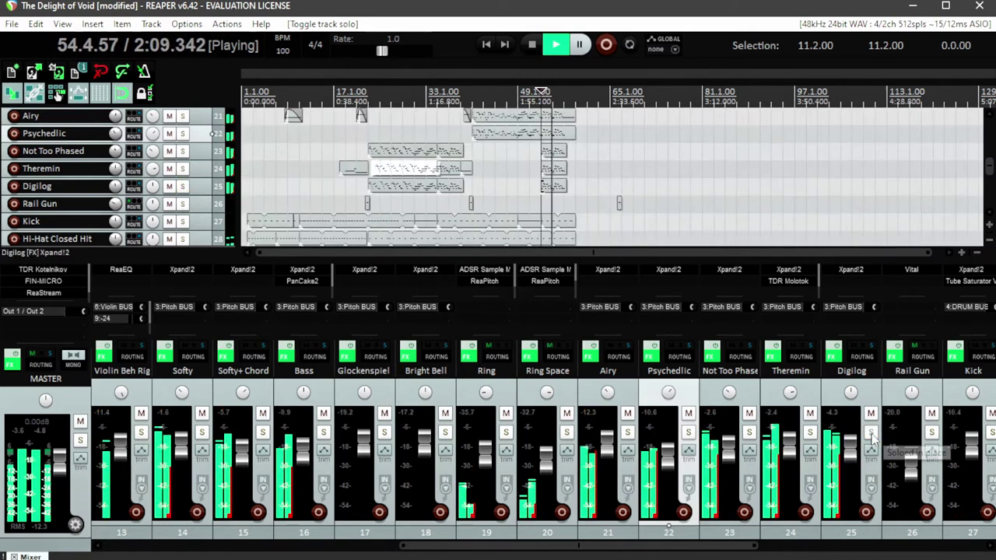
key(space)
Step: Inspect Tube Saturator Vintage on Kick and ReaVerb on Hi-hat Open hit, closing each plugin window
scroll(822, 436, right, 3)
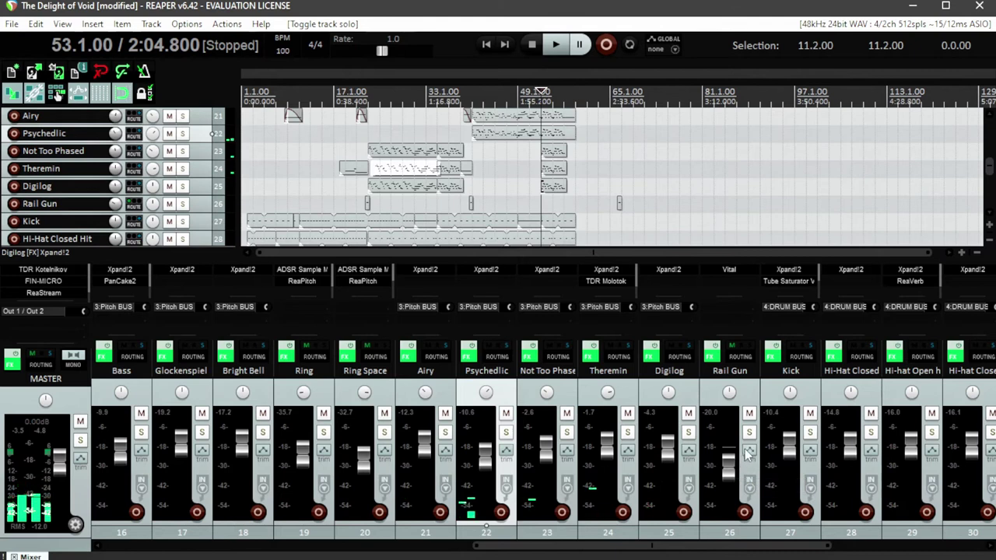
scroll(740, 466, right, 1)
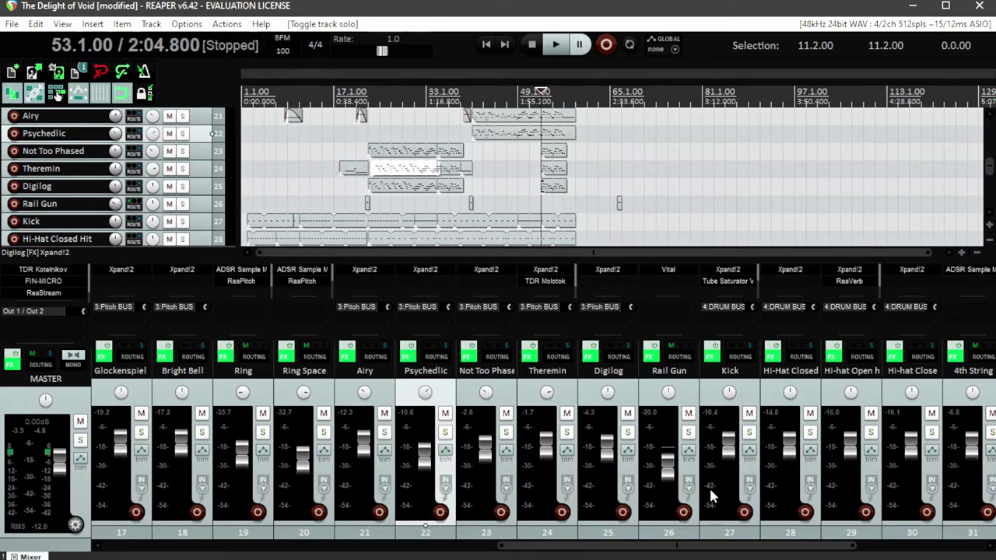
click(738, 283)
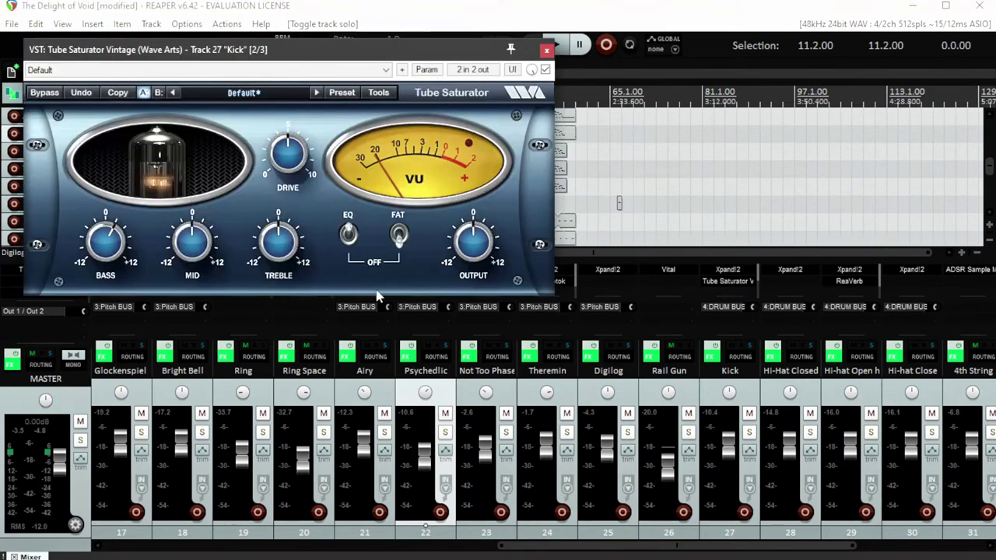
click(548, 50)
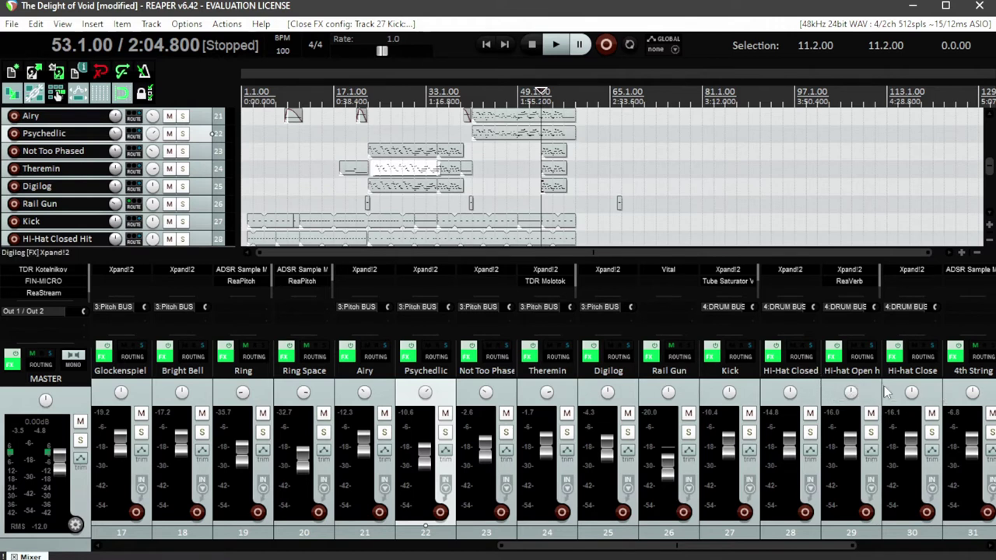
click(850, 282)
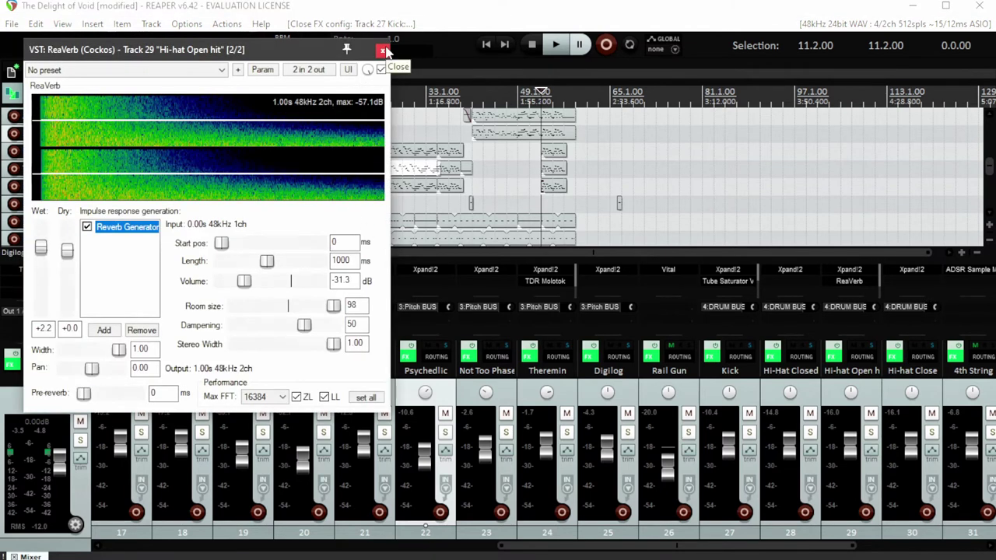
click(382, 52)
Step: Select and solo the 4th String track, listen to it alone from bar 53 and stop playback
scroll(886, 467, right, 4)
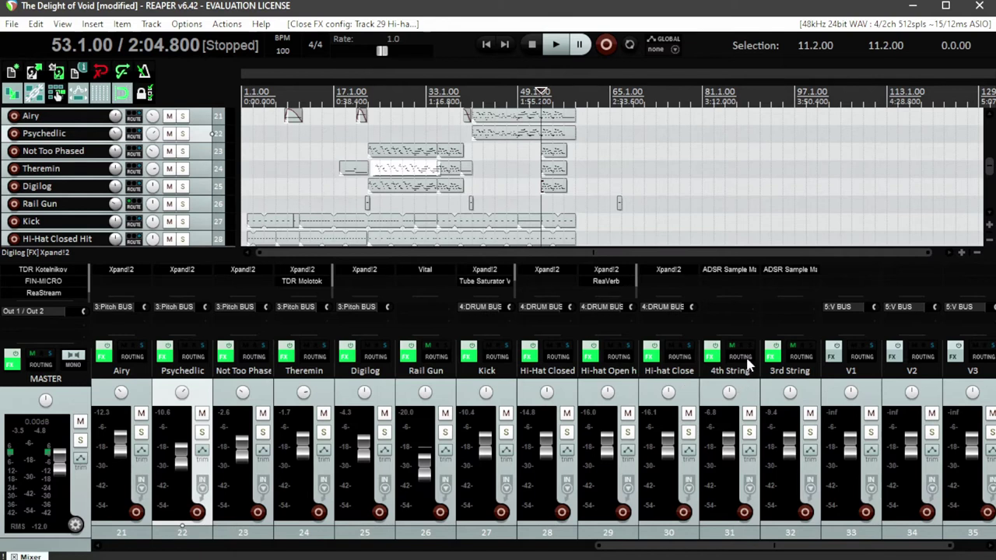
click(753, 399)
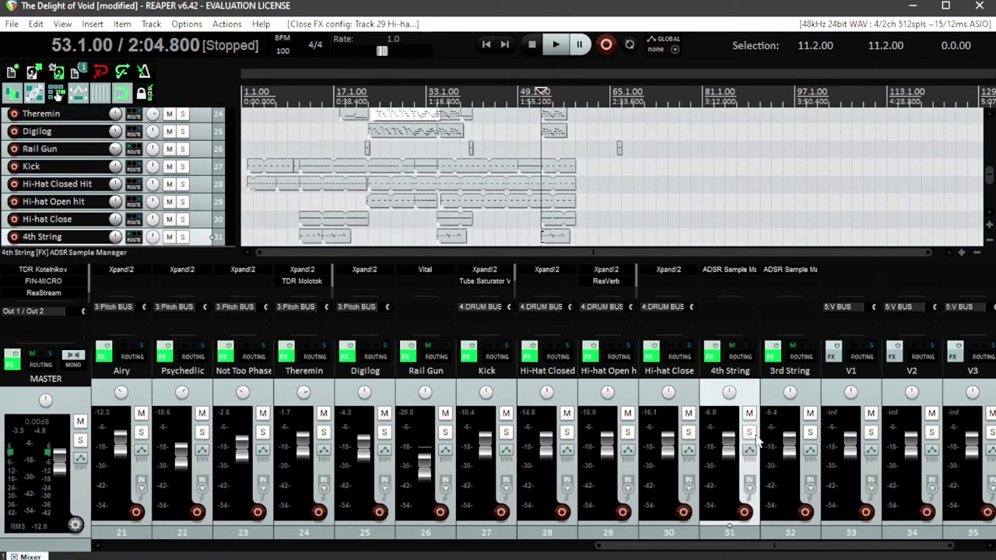
click(749, 432)
scroll(115, 194, down, 2)
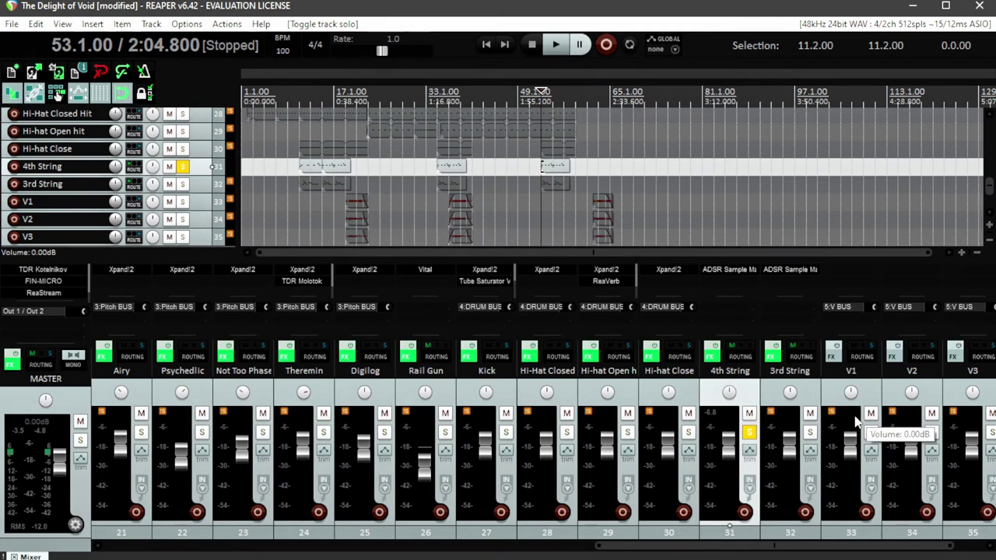
key(space)
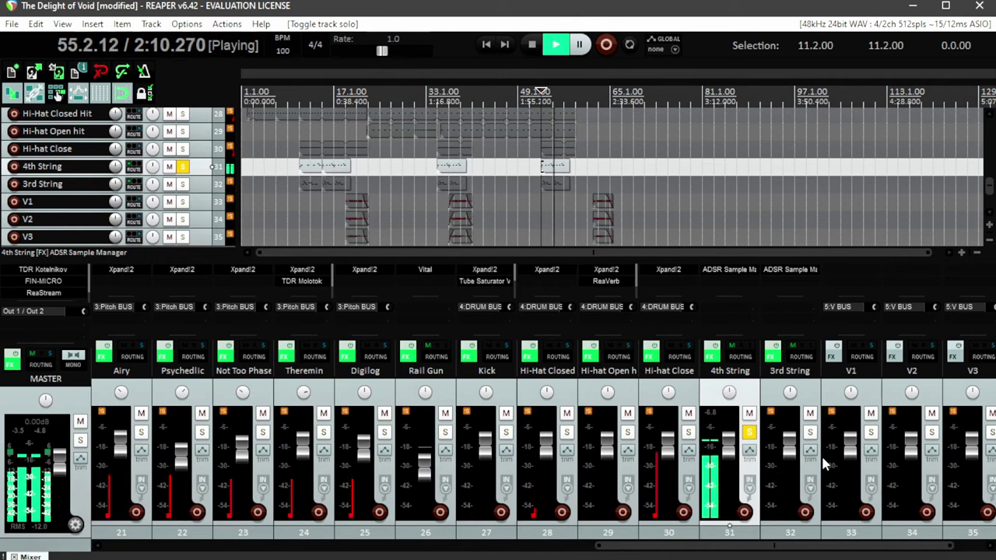
key(space)
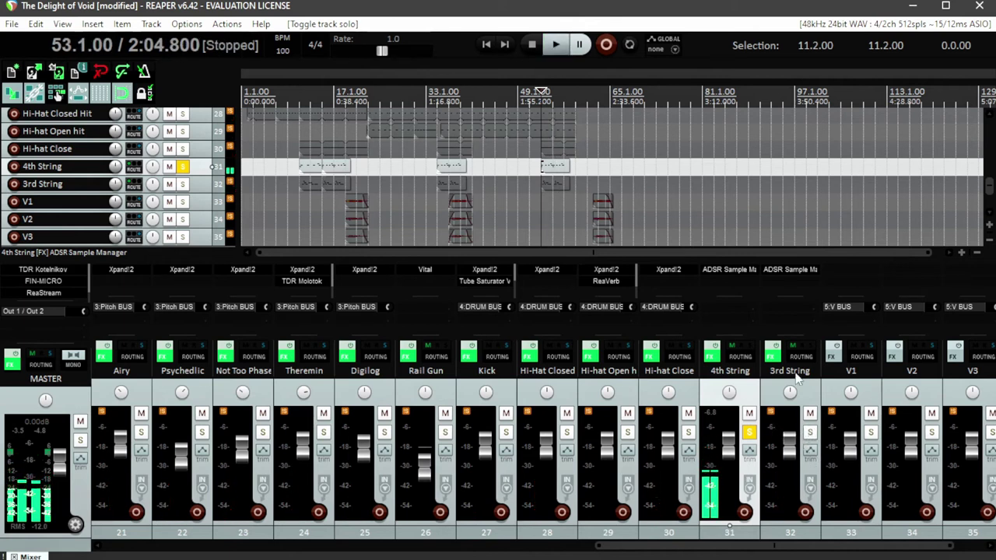
Step: Switch the solo from 4th String to 3rd String, listen from bar 53, stop playback and clear the solo
click(811, 433)
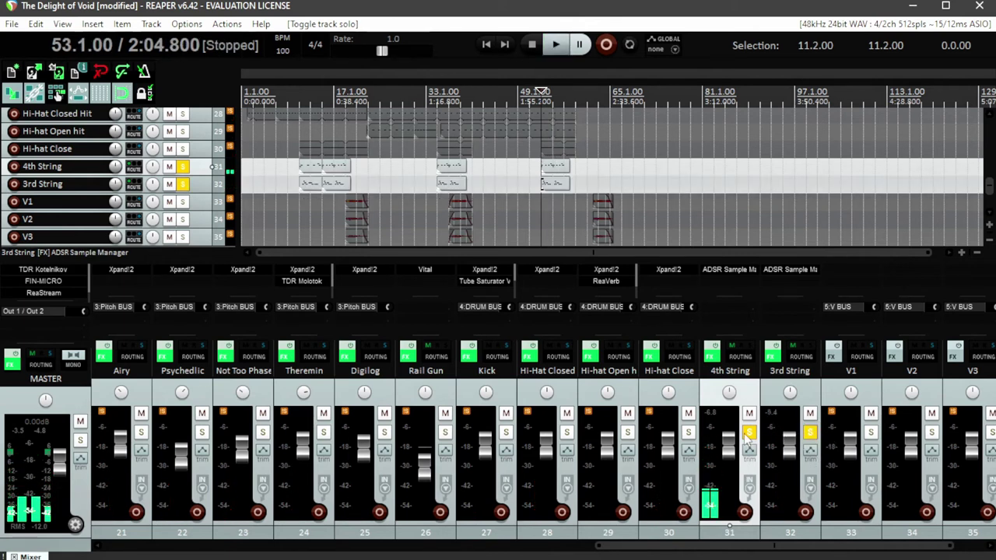
click(749, 433)
scroll(657, 153, up, 10)
key(space)
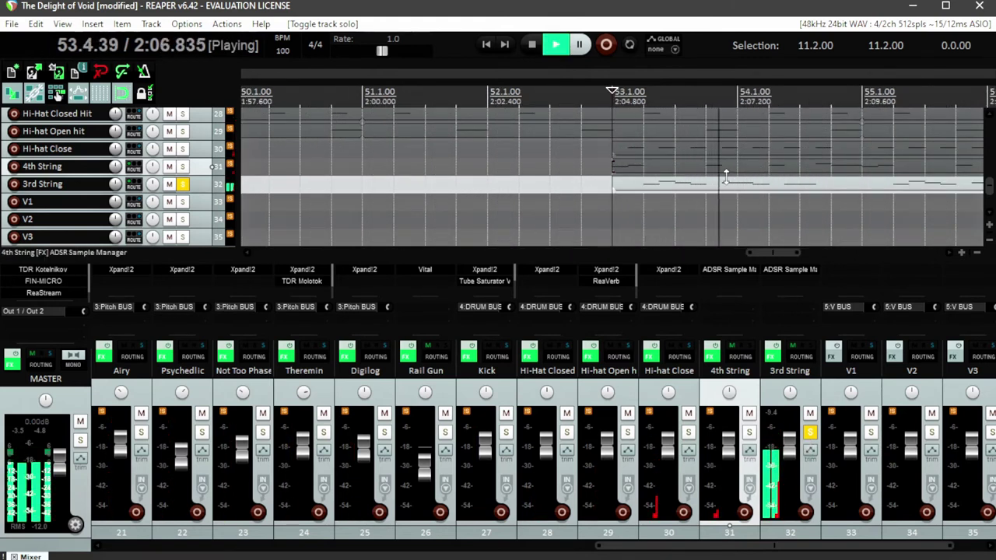
scroll(726, 177, down, 8)
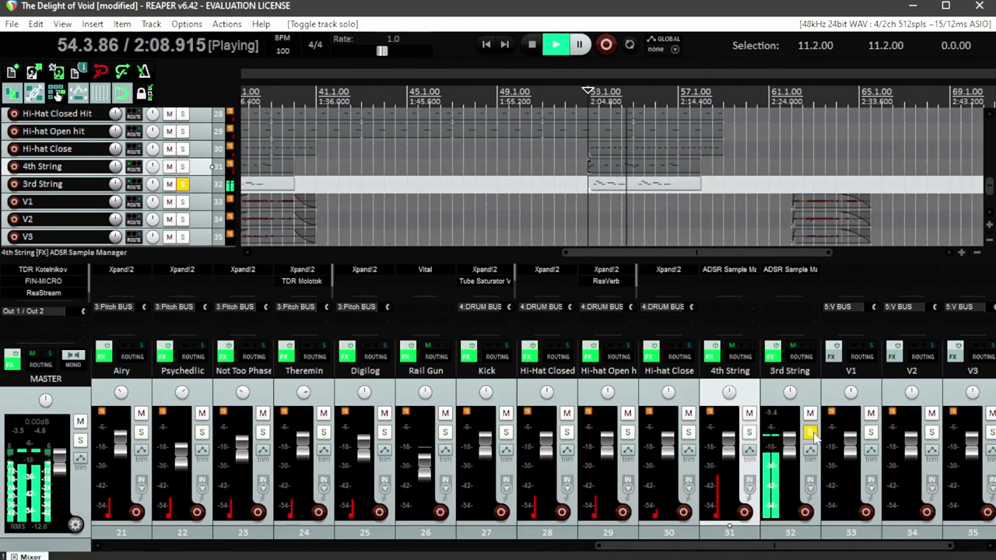
key(space)
click(811, 433)
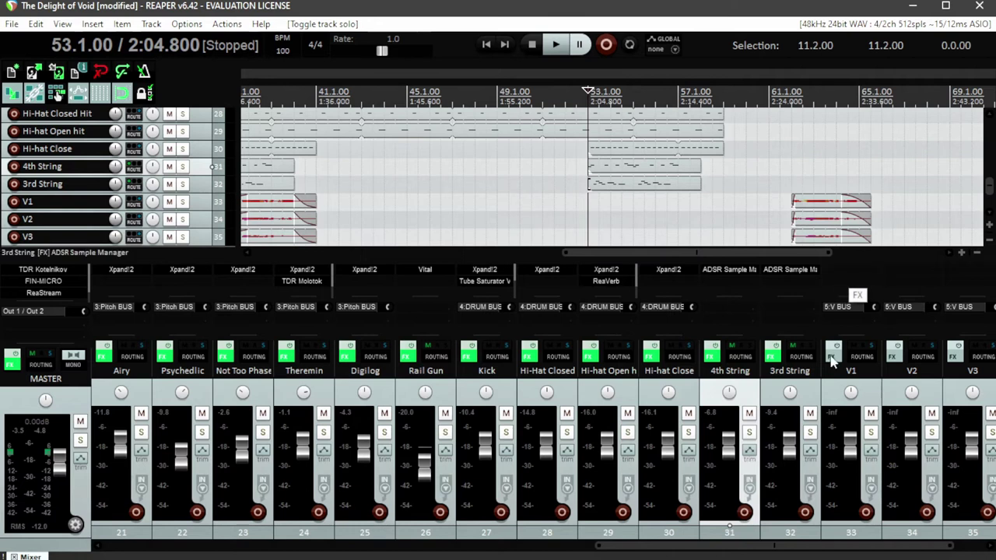
Step: Review the bus channels in the mixer, selecting DRUM BUS, V BUS, DRUM BUS again, Pitch BUS and finally Pre-Master
scroll(660, 492, right, 1)
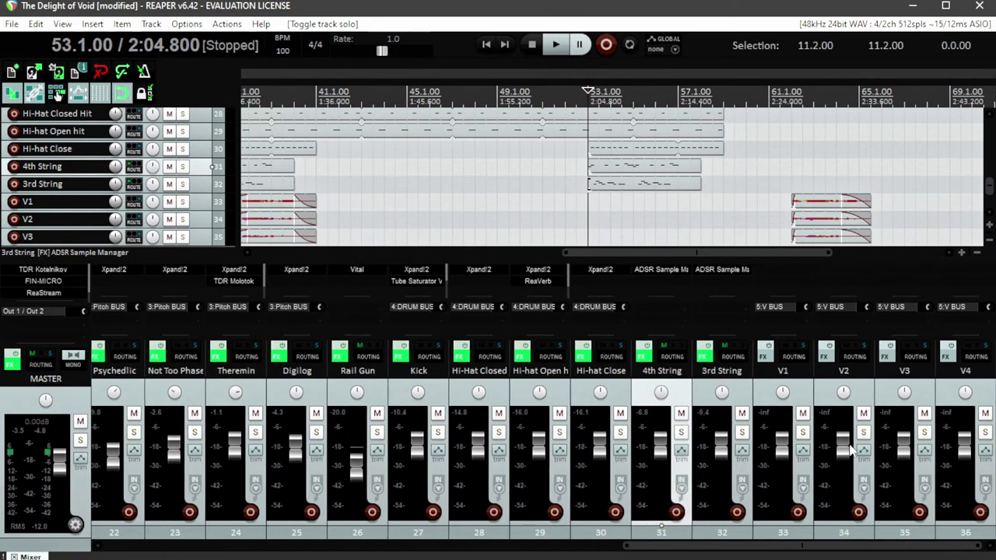
scroll(853, 450, left, 10)
scroll(554, 450, left, 8)
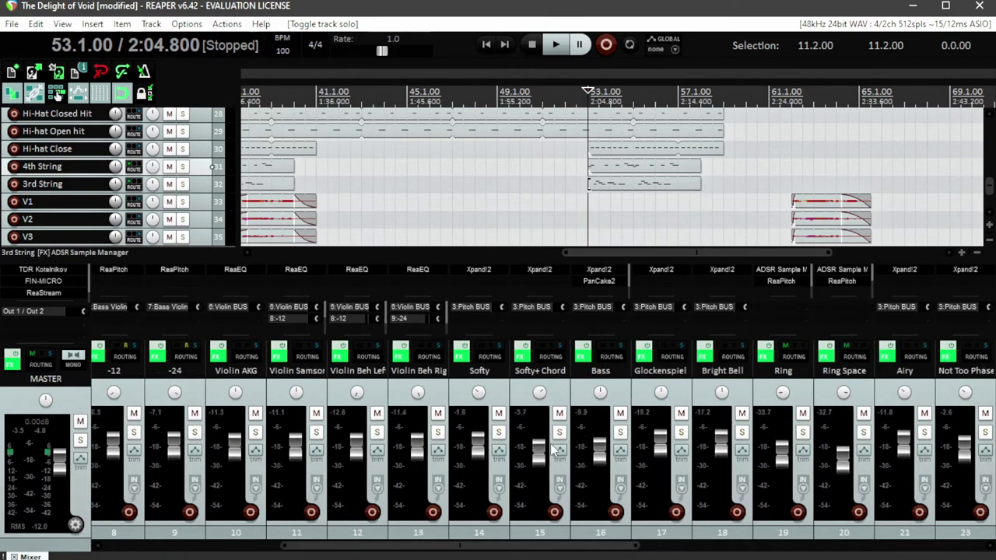
scroll(319, 409, left, 3)
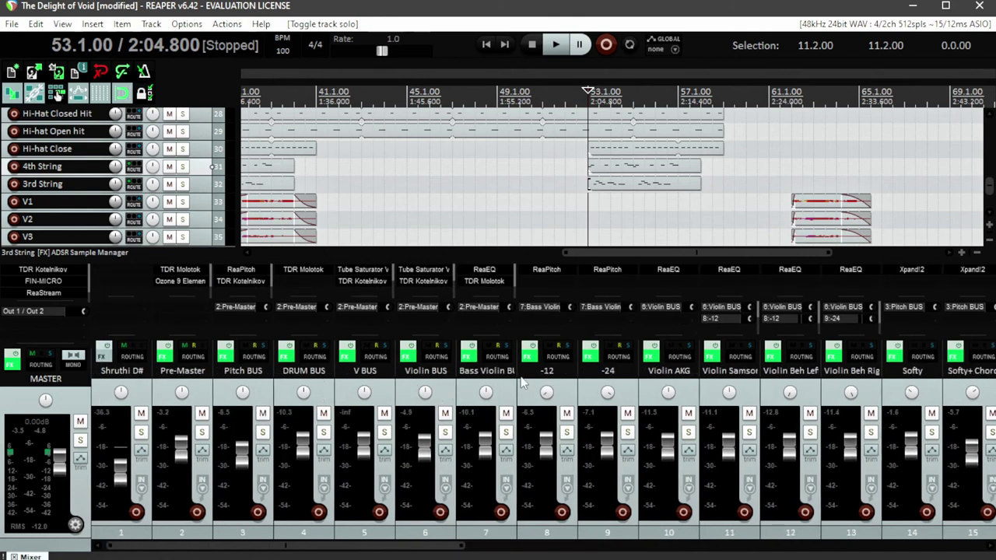
click(325, 393)
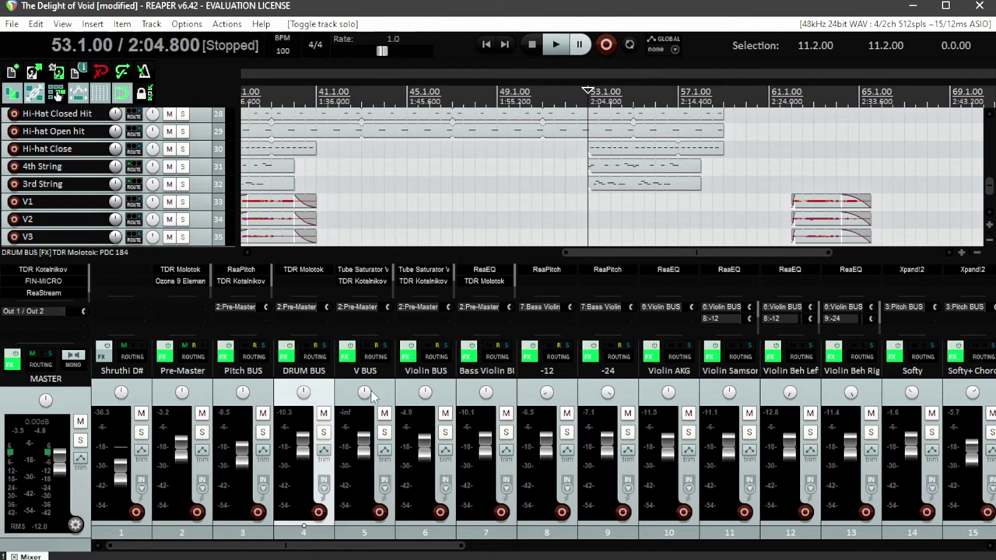
click(390, 396)
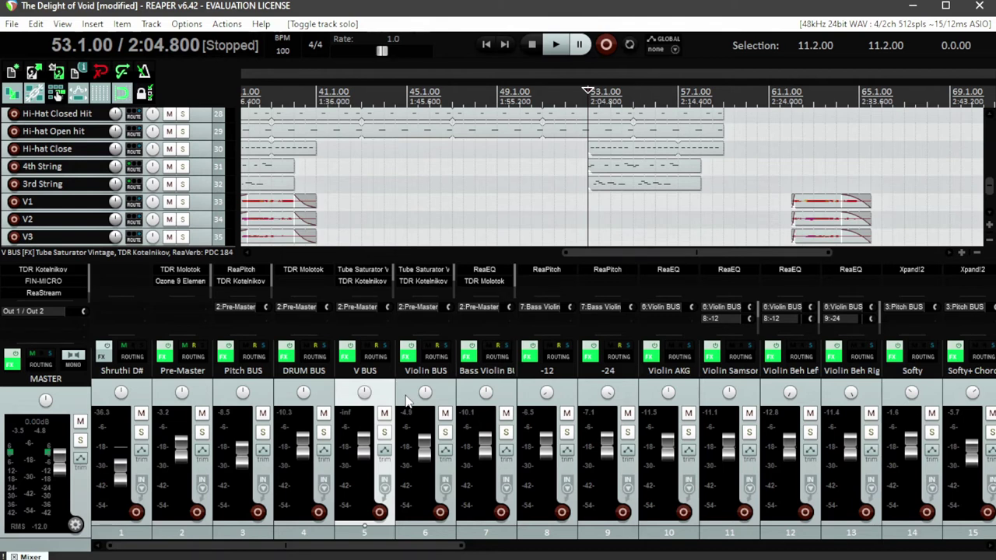
click(327, 401)
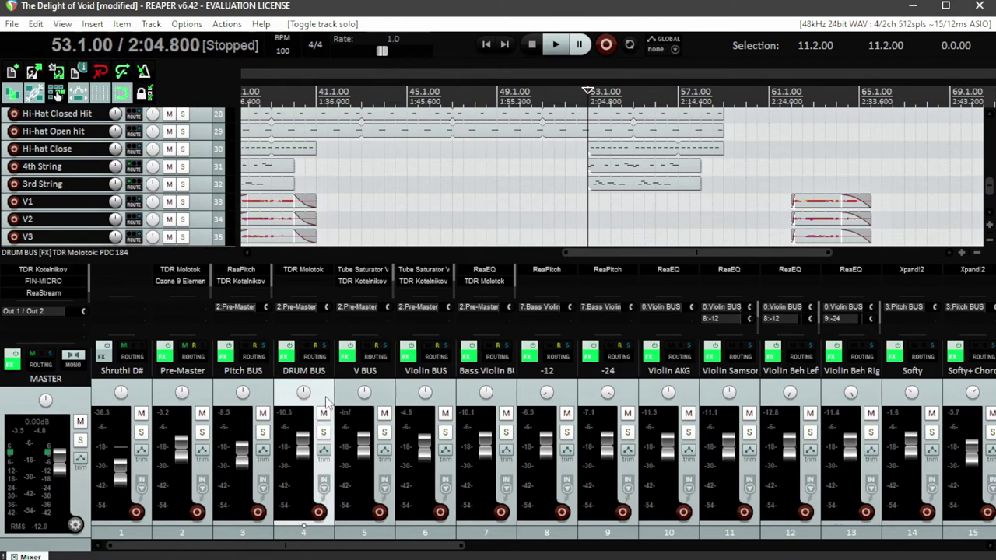
click(262, 385)
click(208, 399)
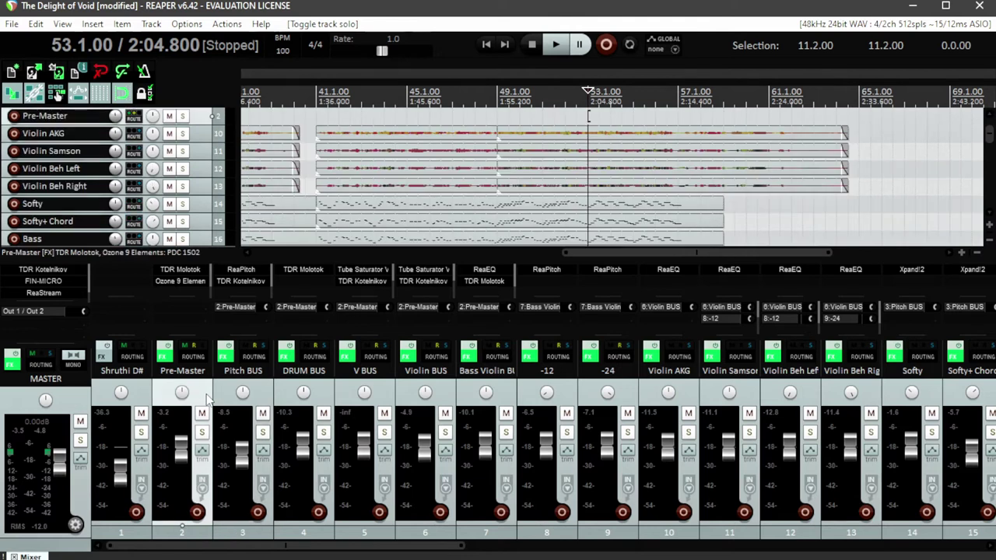
Step: Inspect TDR Molotok on Pre-Master and TDR Kotelnikov on the master track, closing each plugin window
click(178, 272)
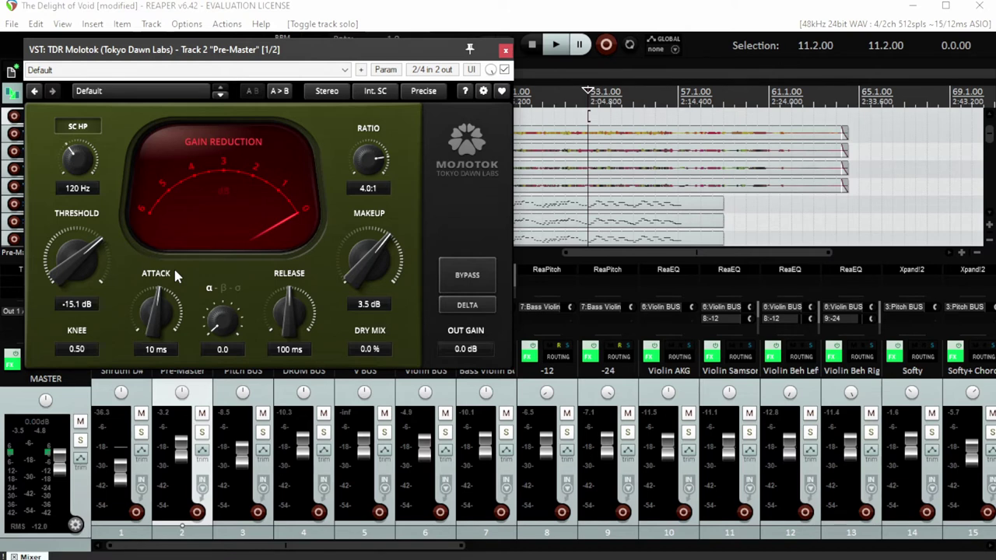
click(506, 49)
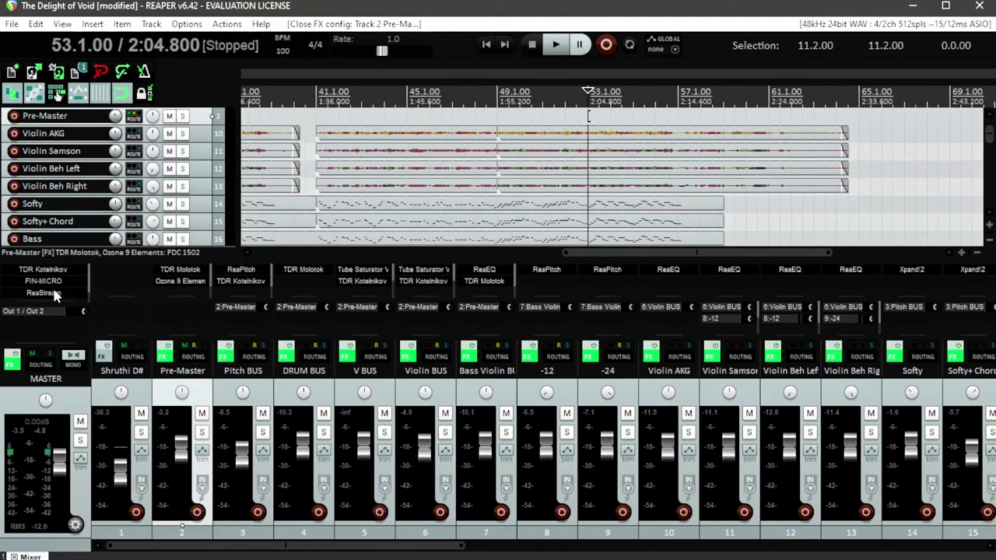
click(47, 270)
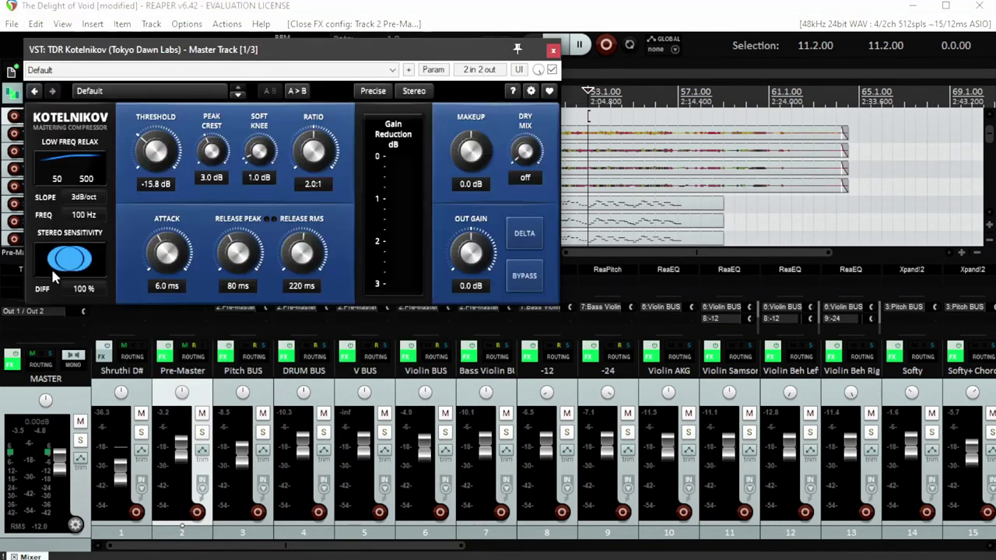
click(554, 52)
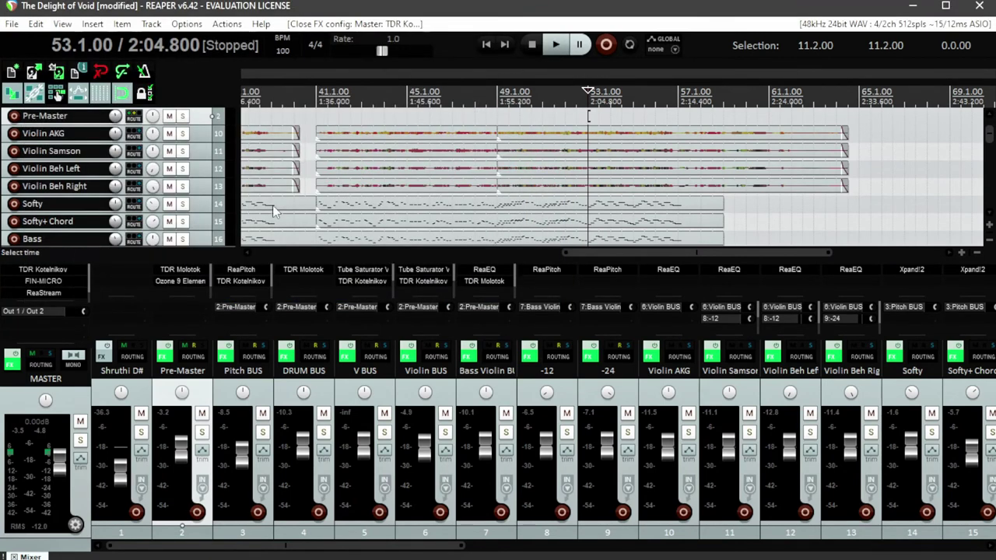
Step: Reopen TDR Molotok on Pre-Master and compare its compressor settings with TDR Kotelnikov on the master track, closing both windows
click(178, 270)
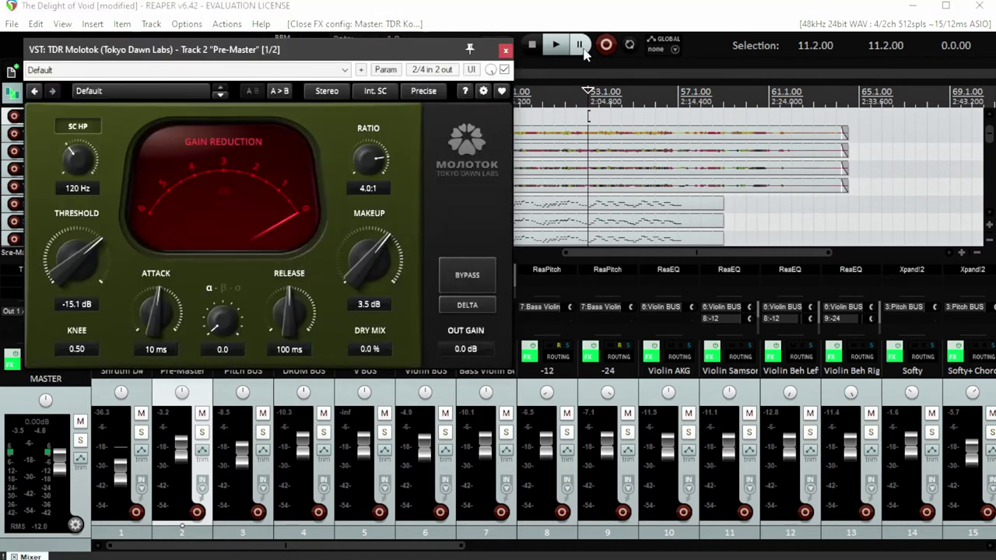
click(505, 50)
click(56, 270)
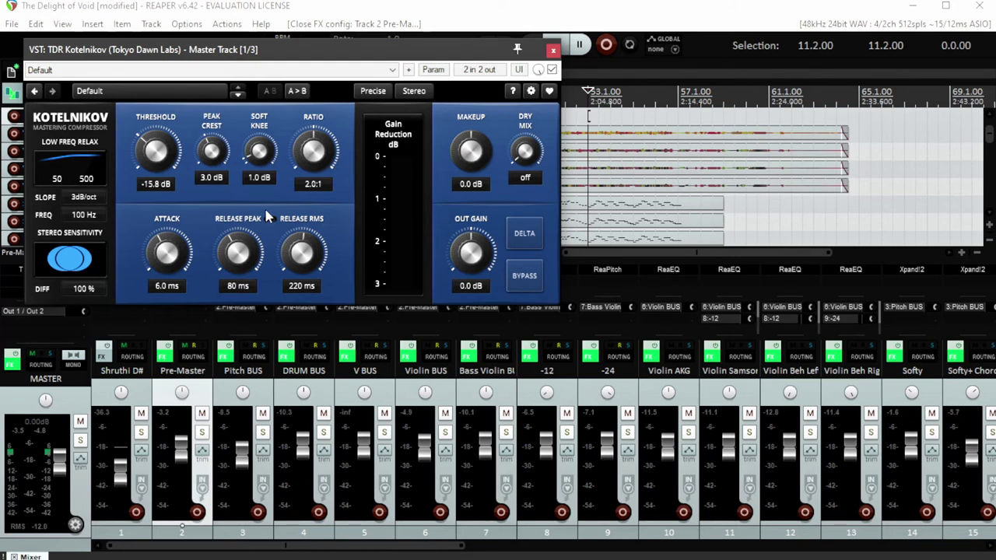
click(554, 52)
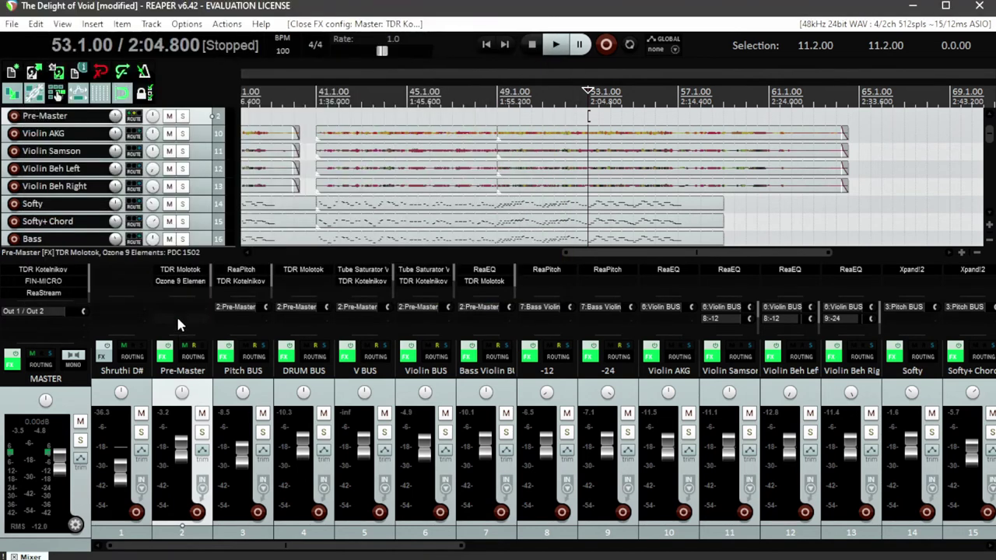
Step: Review the Maximizer settings of Ozone 9 Elements on the Pre-Master track and close the plugin window
click(189, 275)
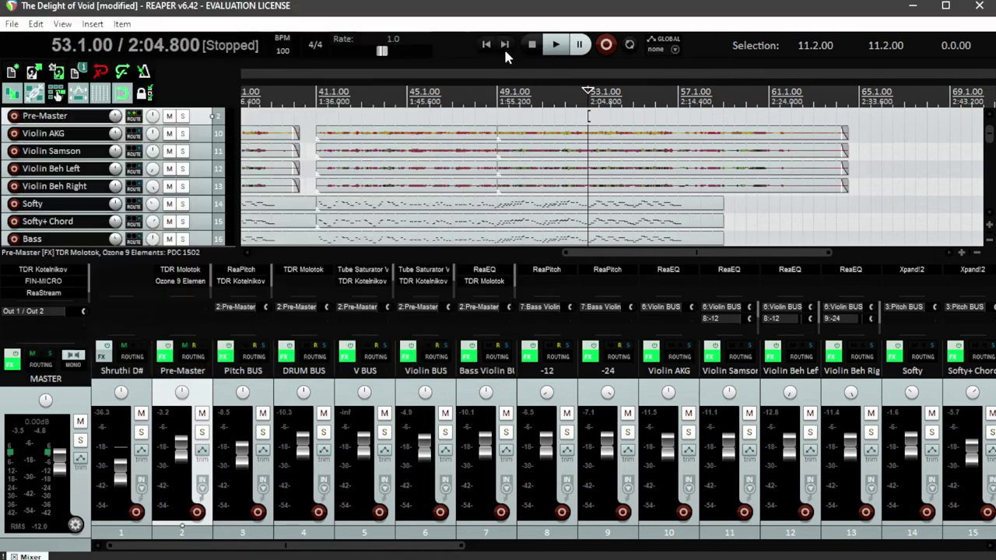
click(504, 46)
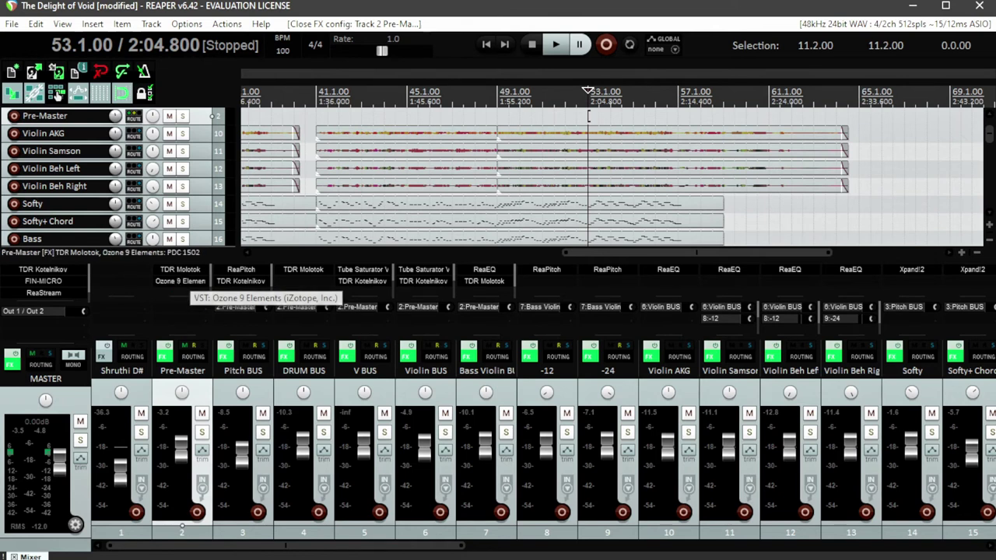
mouse_move(341, 547)
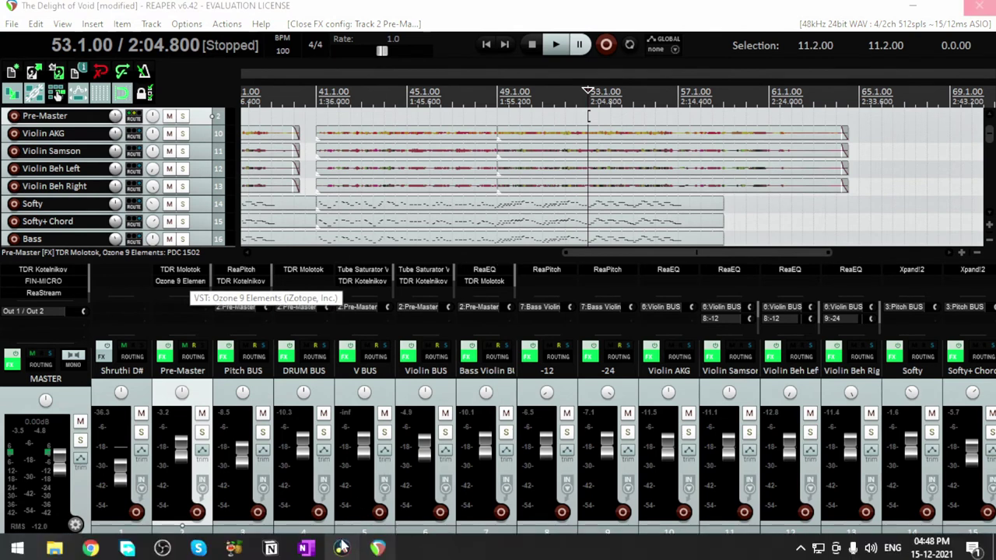
click(341, 548)
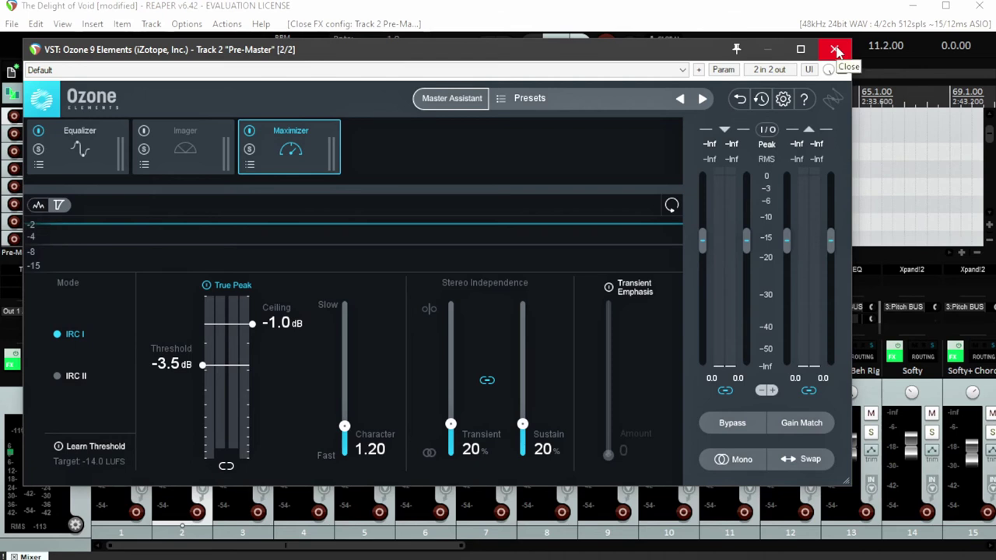
click(836, 51)
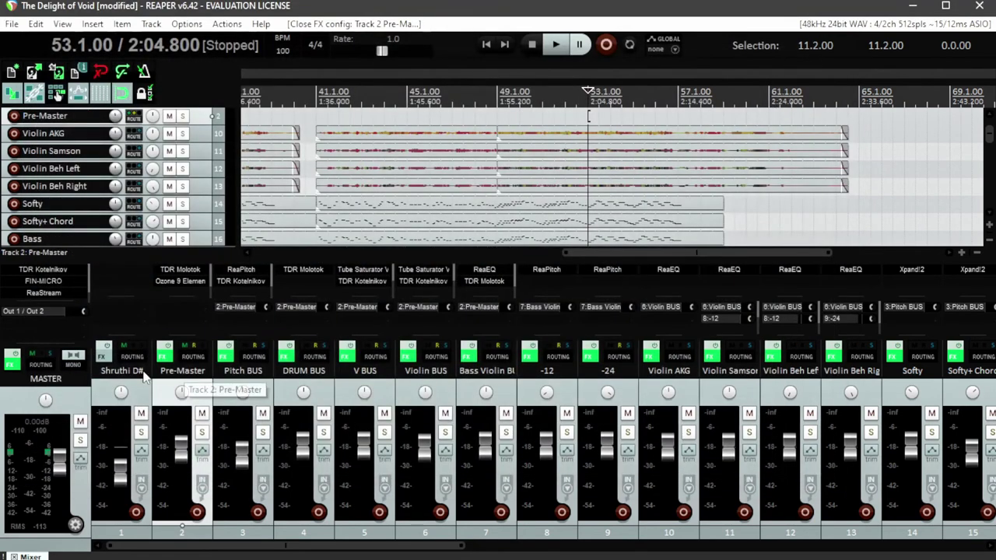
Step: Select the Shruthi D# track, show its full length in the arrangement and return the edit cursor to the project start
click(142, 389)
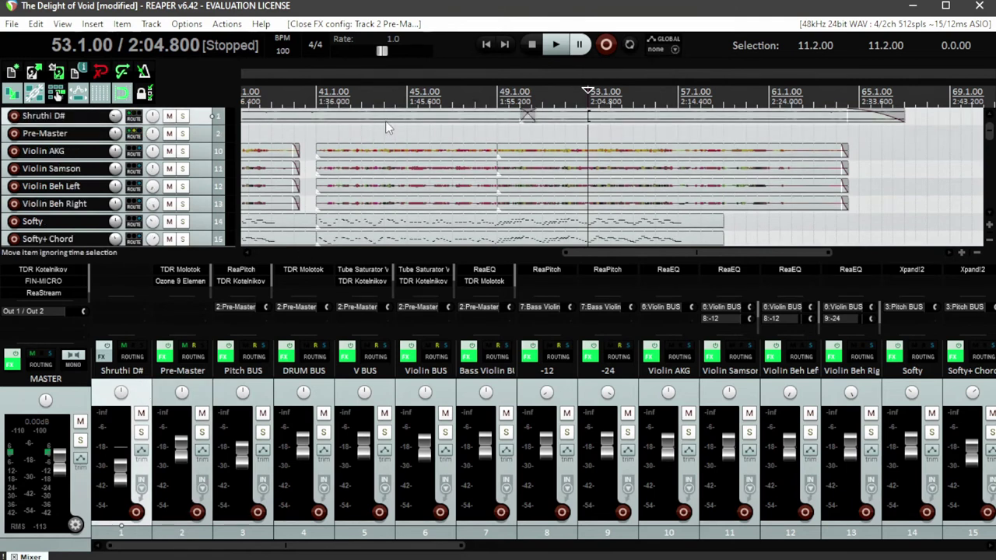
scroll(449, 173, down, 5)
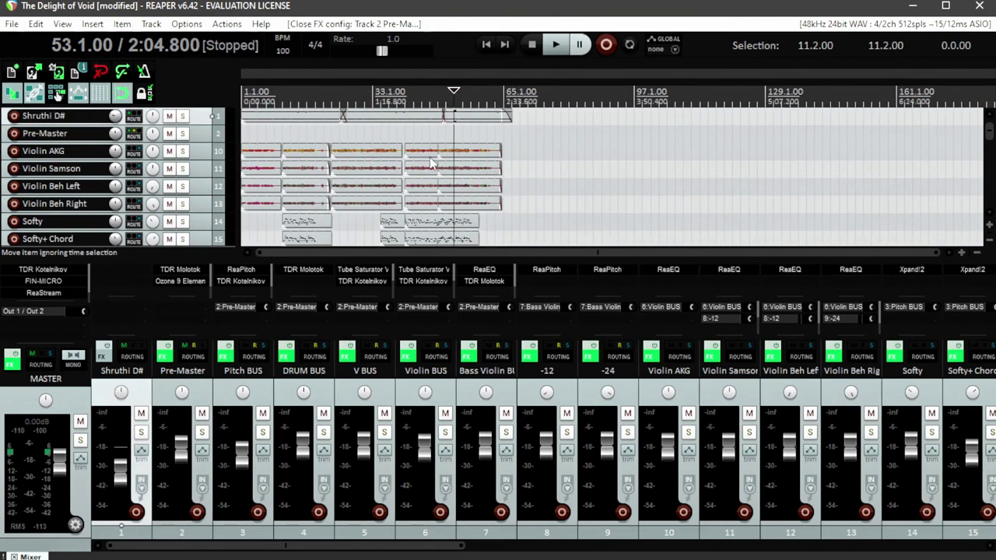
key(Home)
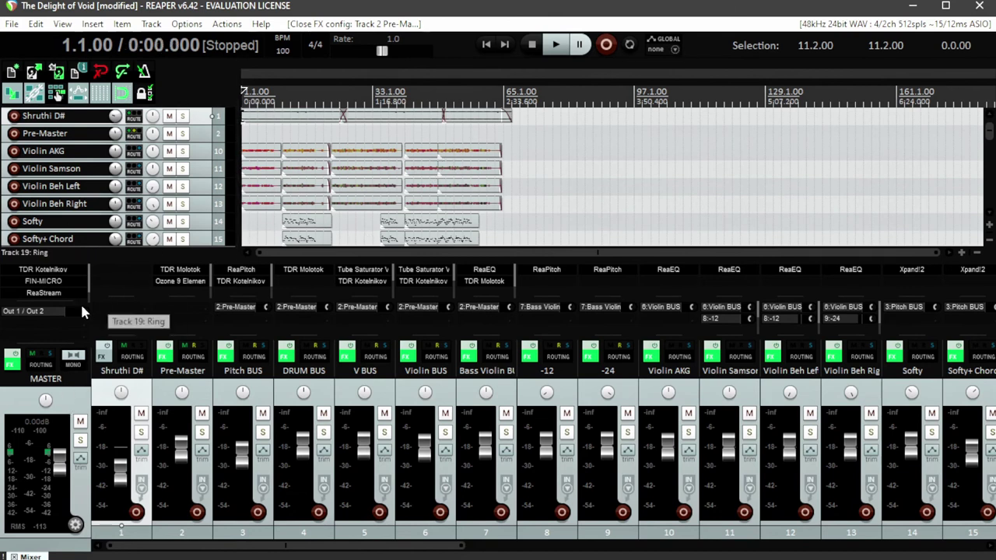
Step: Open the master track's FX chain, inspect TDR Kotelnikov and look through the mode list of FIN-MICRO, keeping Simple Ambience
click(12, 360)
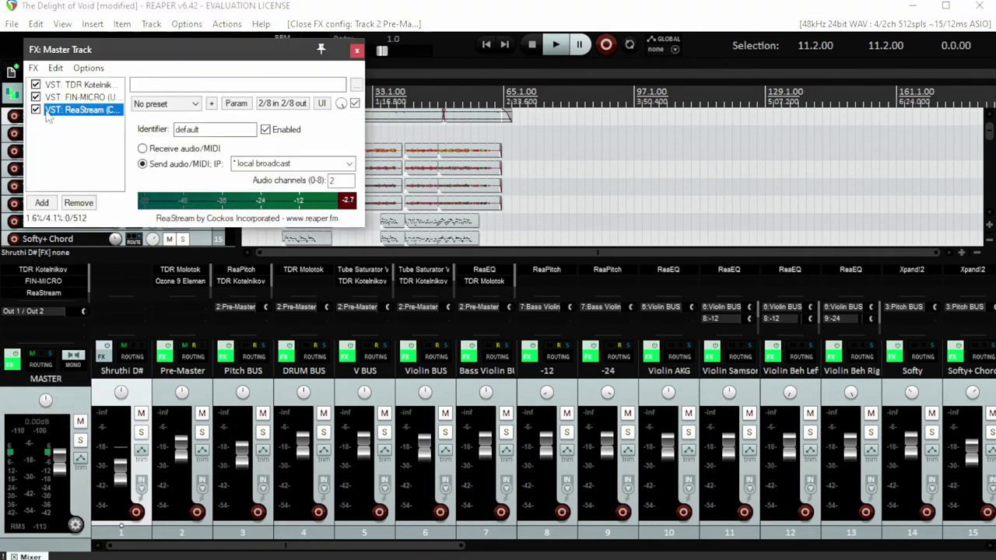
click(87, 85)
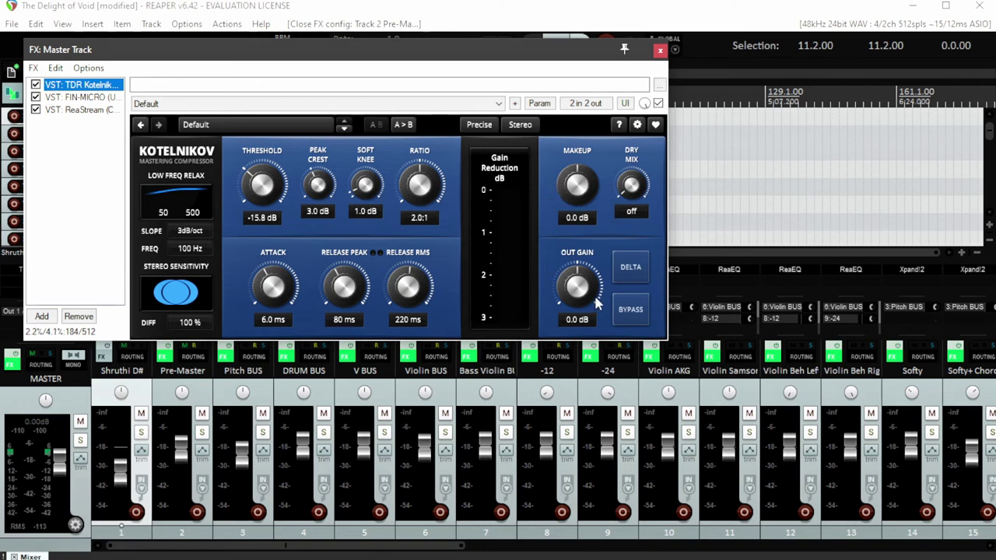
click(106, 98)
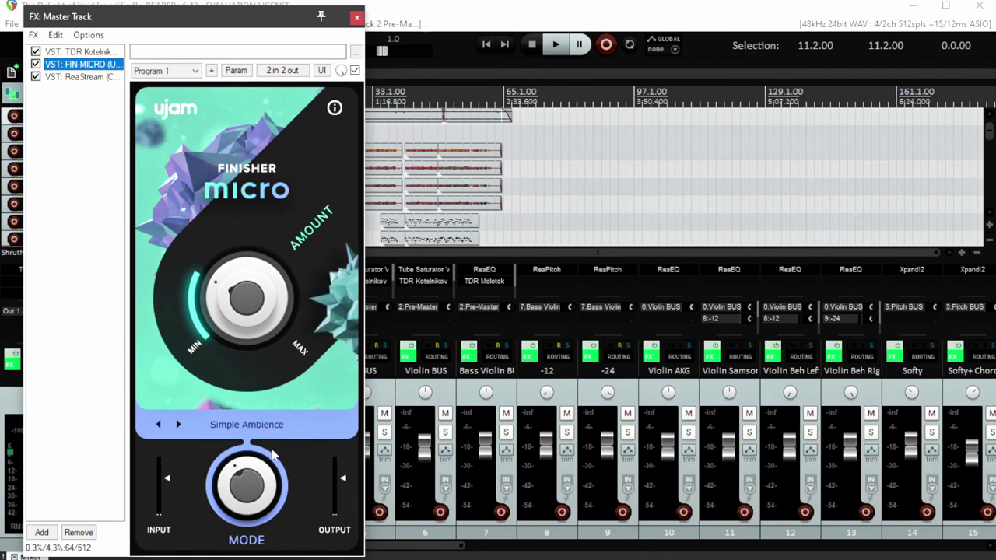
click(252, 489)
click(254, 425)
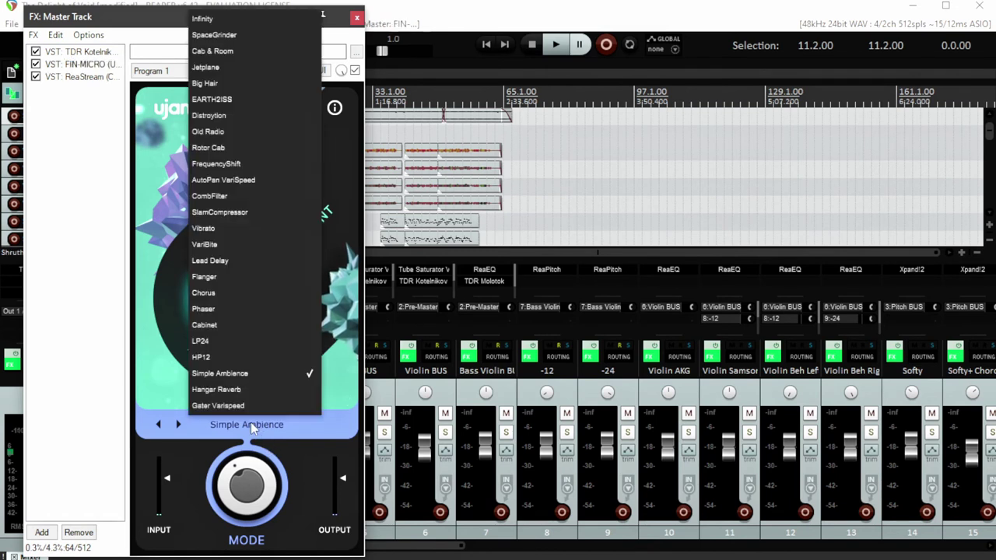
click(274, 425)
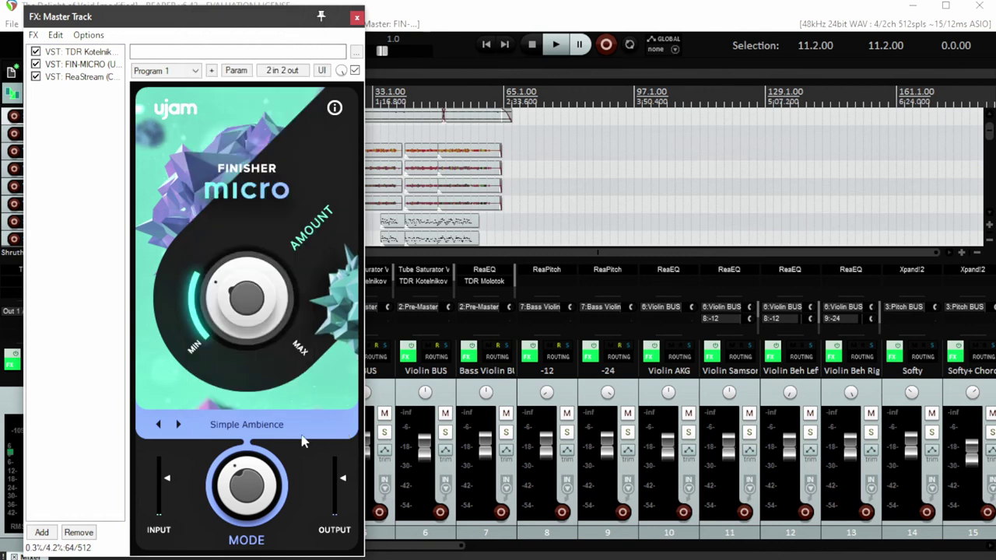
click(278, 428)
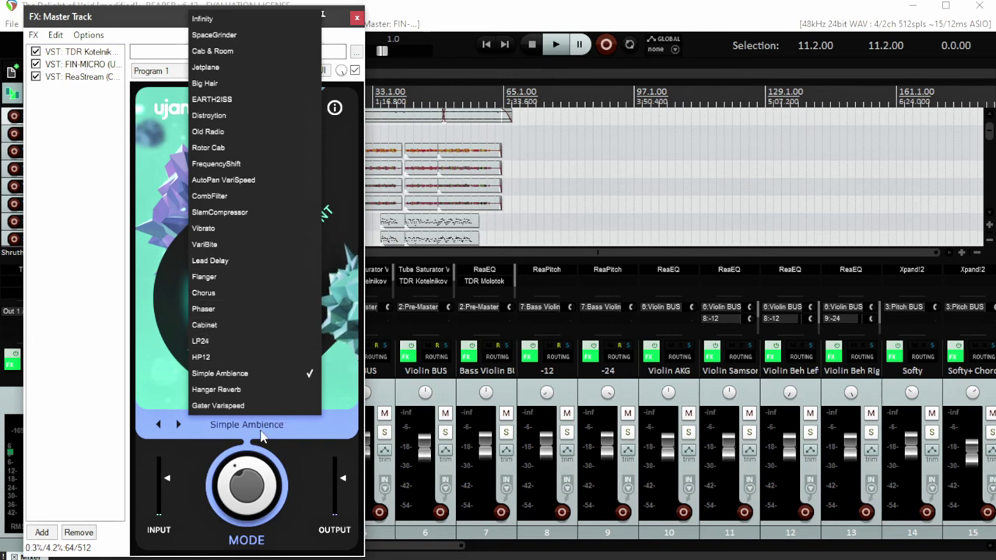
click(265, 427)
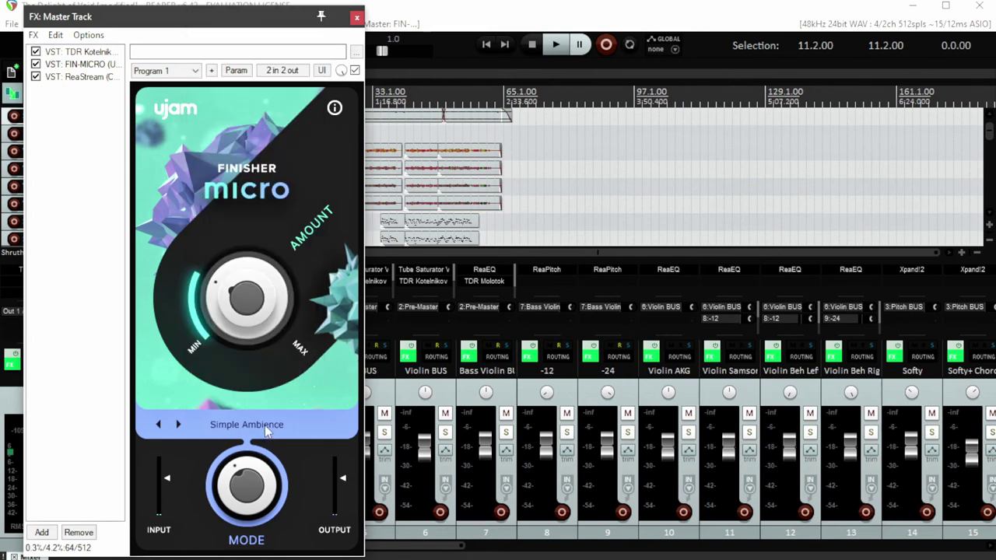
Step: Check ReaStream and revisit TDR Kotelnikov in the master FX chain, closing the chain window
click(107, 82)
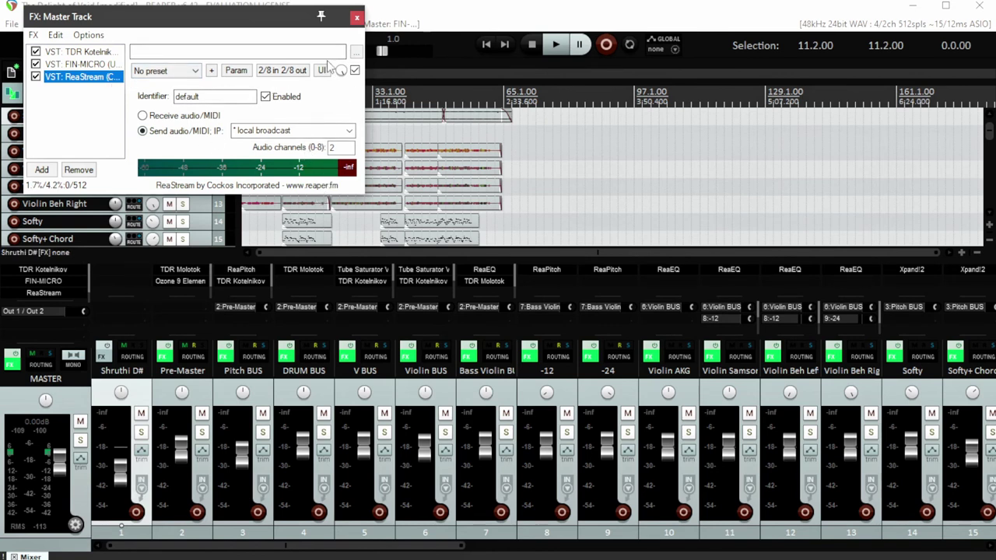
click(99, 51)
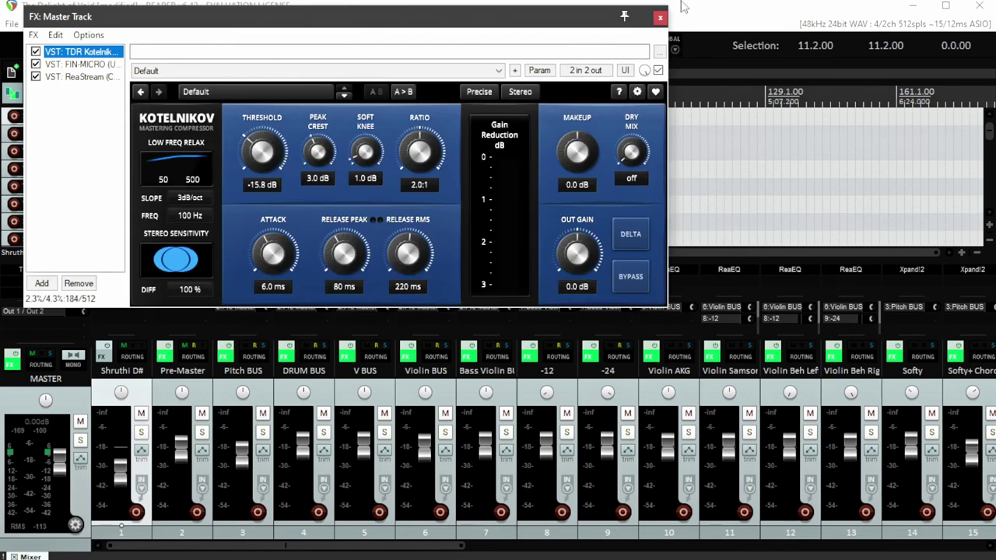
click(659, 18)
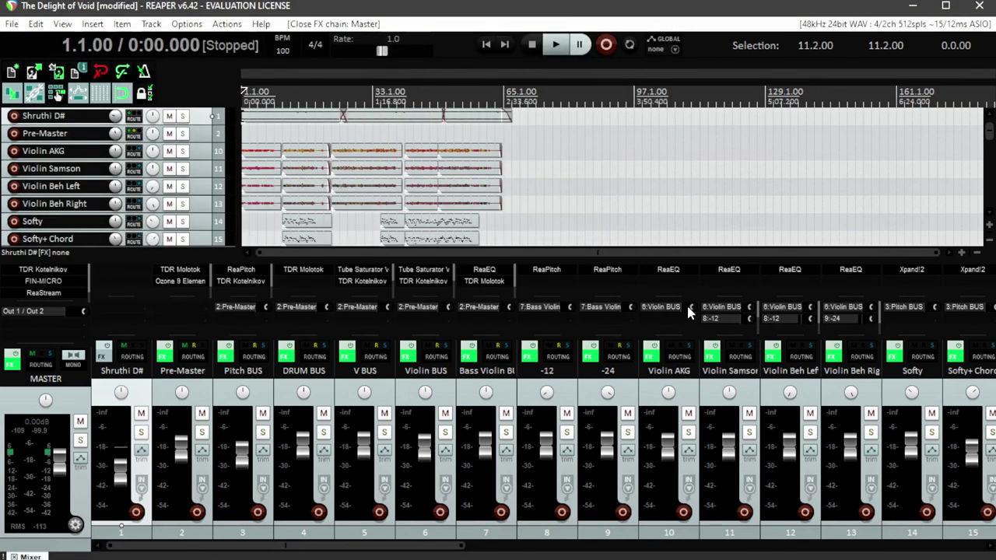
Step: Inspect ReaEQ on Violin AKG, close it, and select the Violin Samson and Violin Beh Left channels in turn
scroll(768, 374, down, 2)
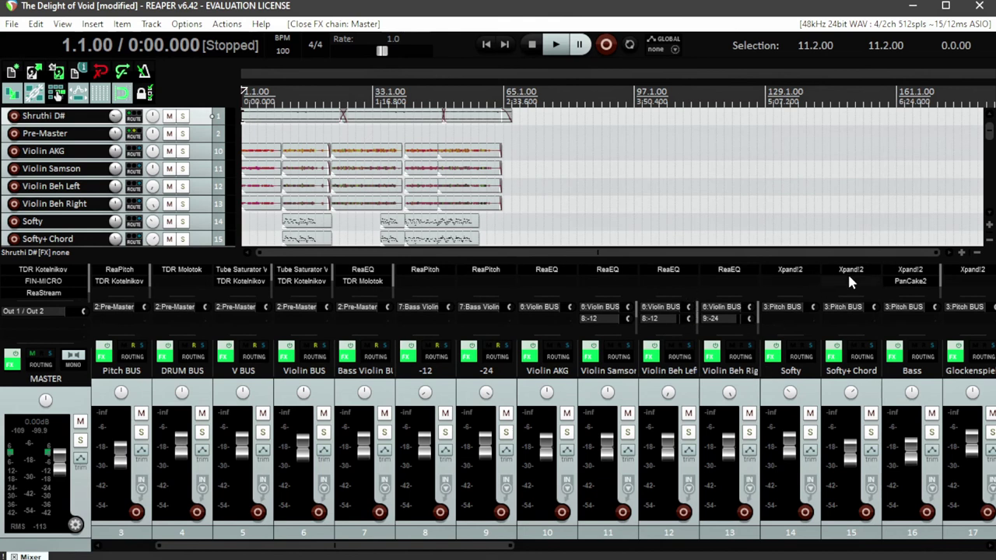
click(557, 393)
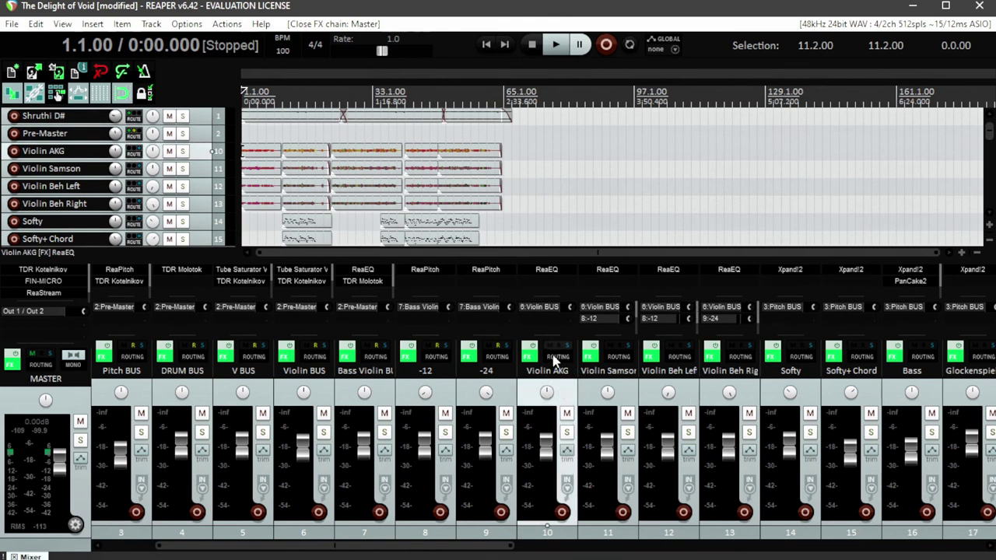
click(560, 273)
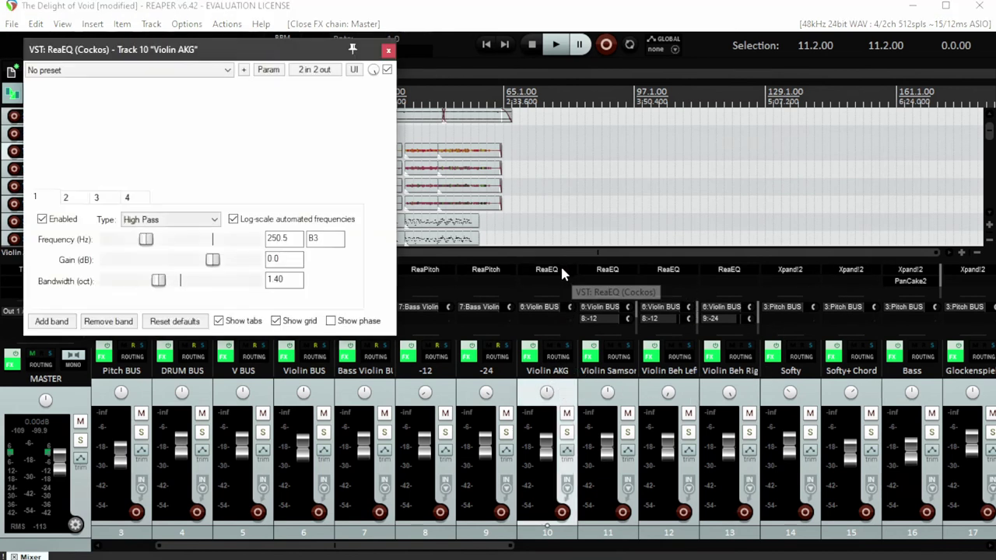
click(388, 49)
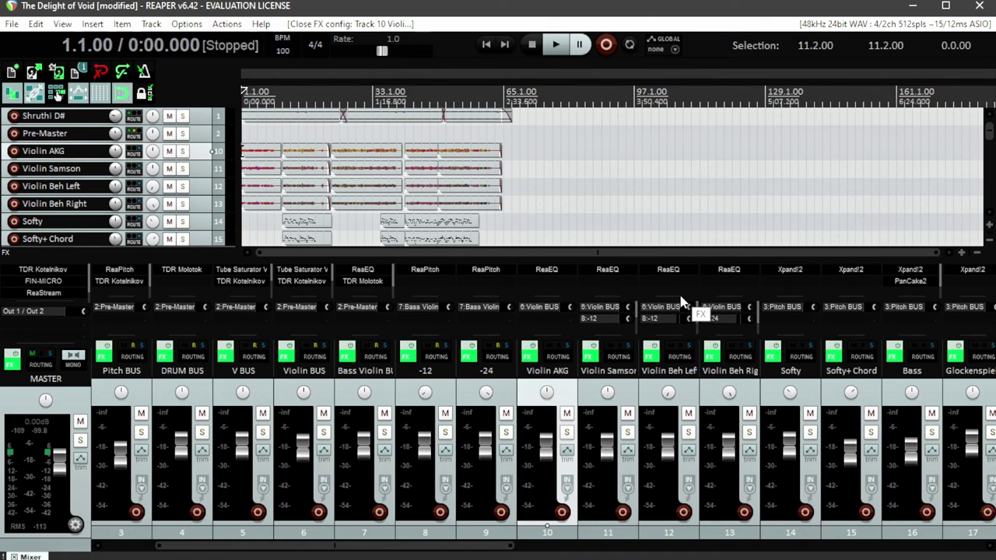
click(608, 383)
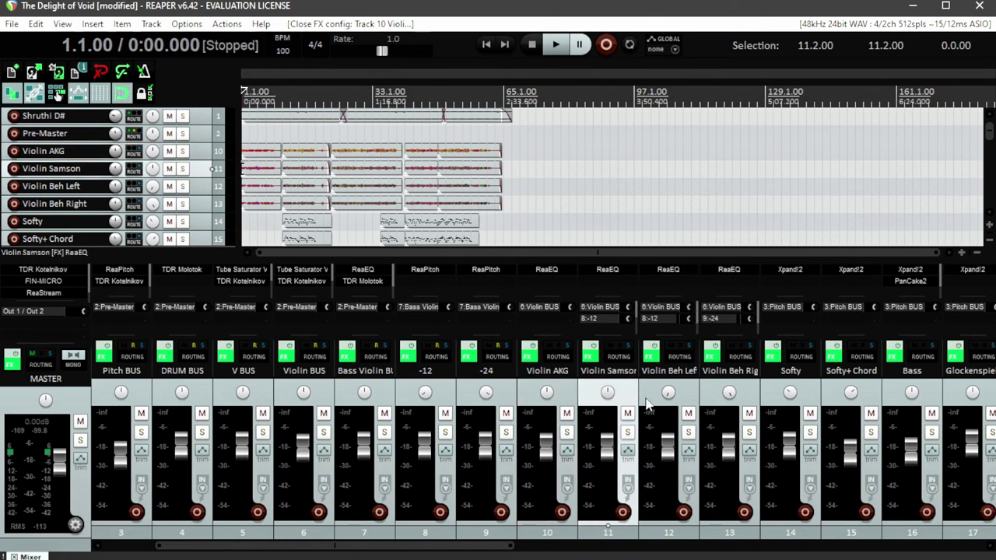
click(647, 403)
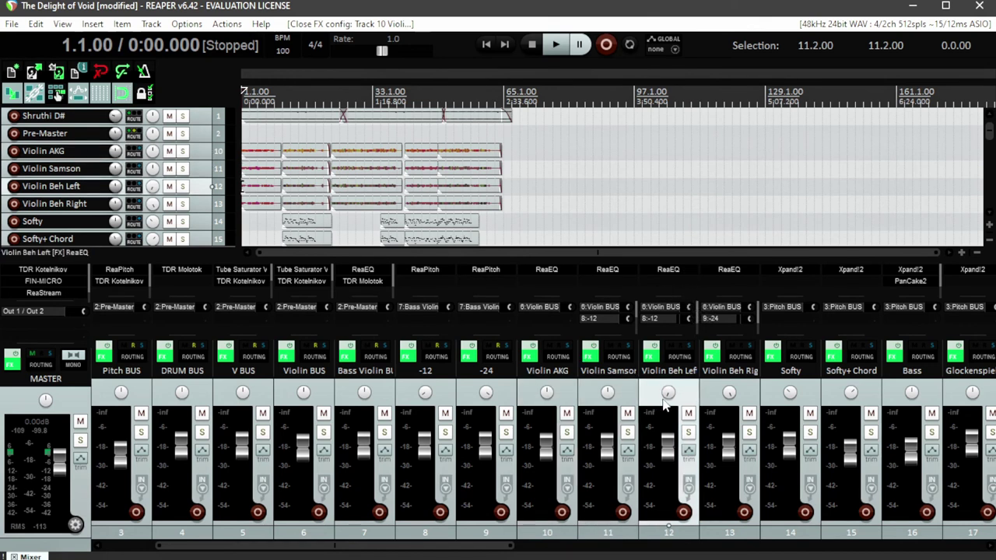
Step: Inspect Tube Saturator Vintage, TDR Kotelnikov and ReaVerb in the Violin BUS FX chain, closing the chain window
click(285, 362)
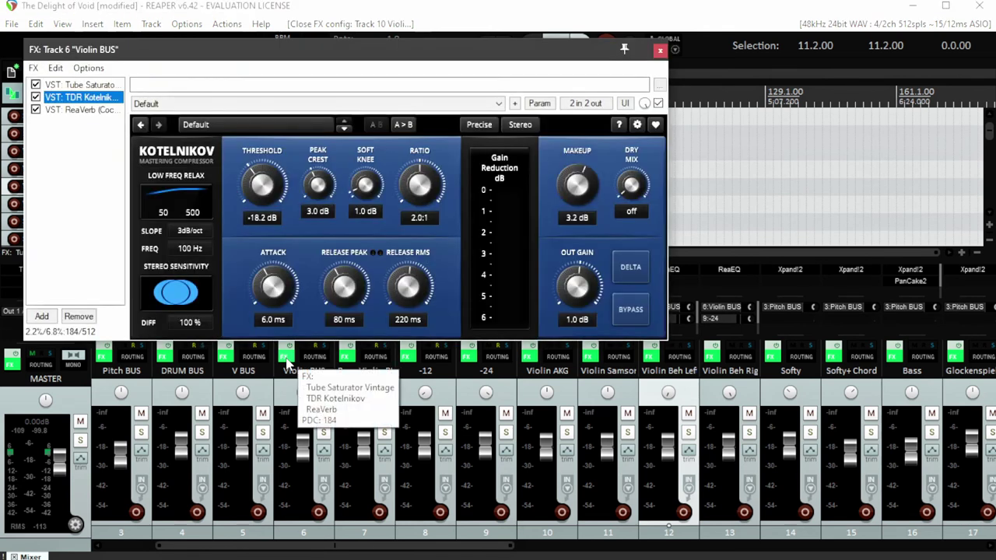
click(71, 86)
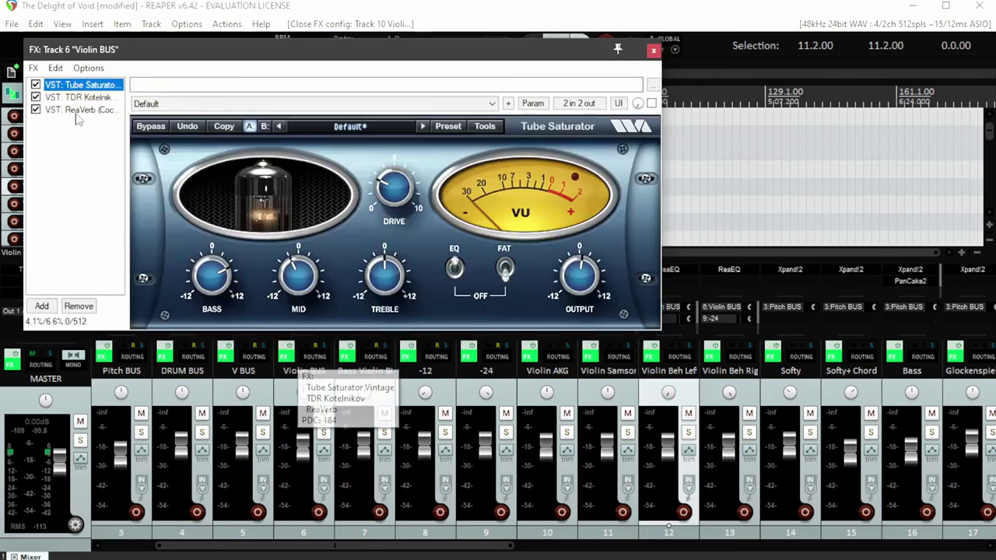
click(107, 98)
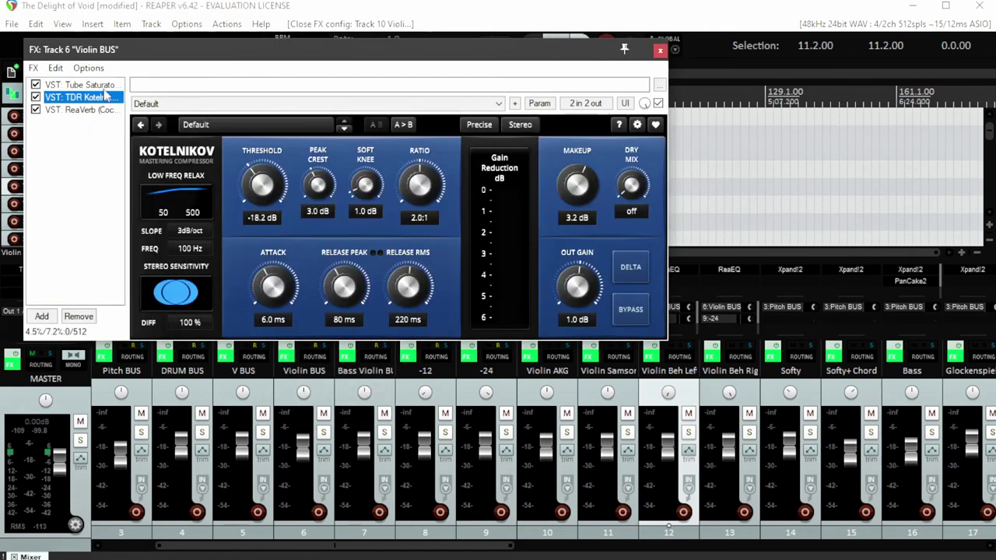
click(109, 85)
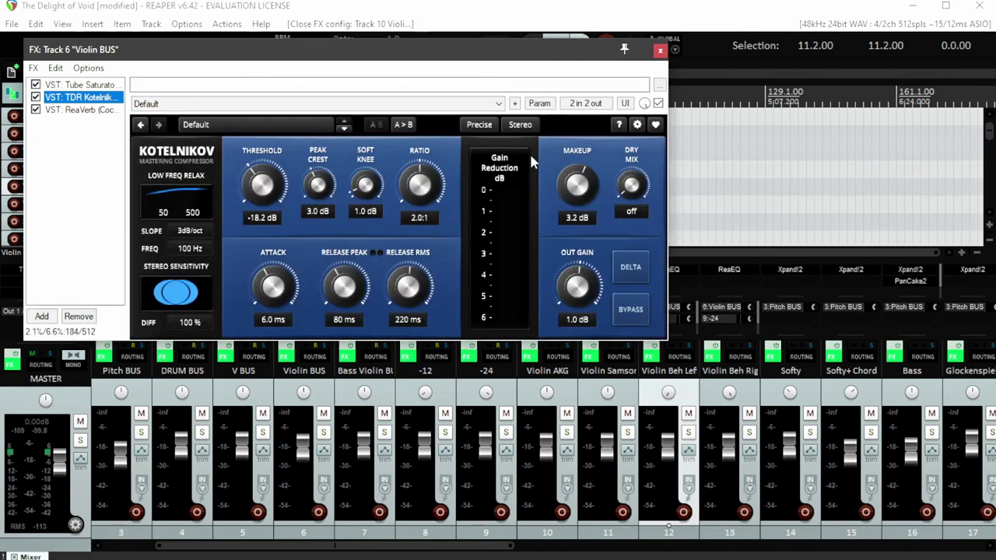
click(109, 112)
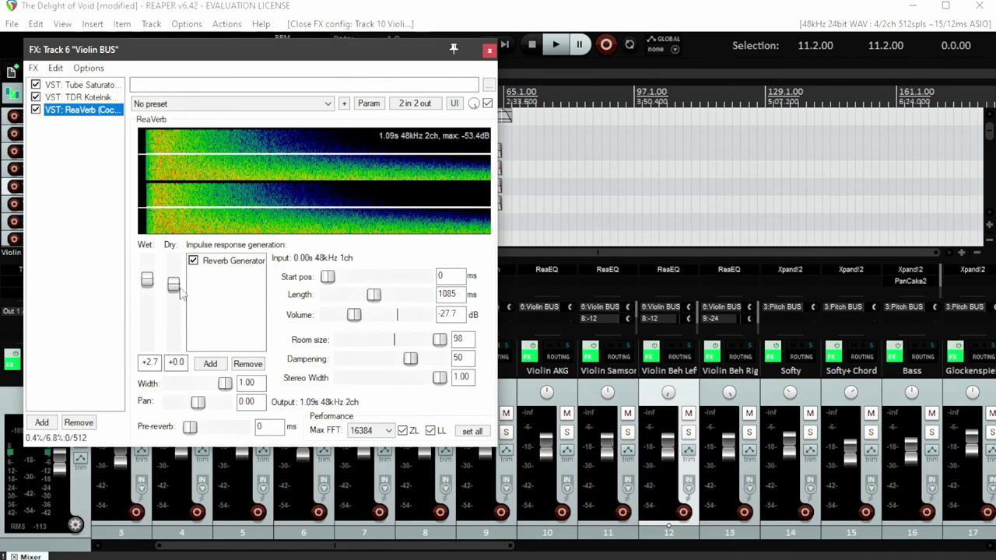
click(490, 50)
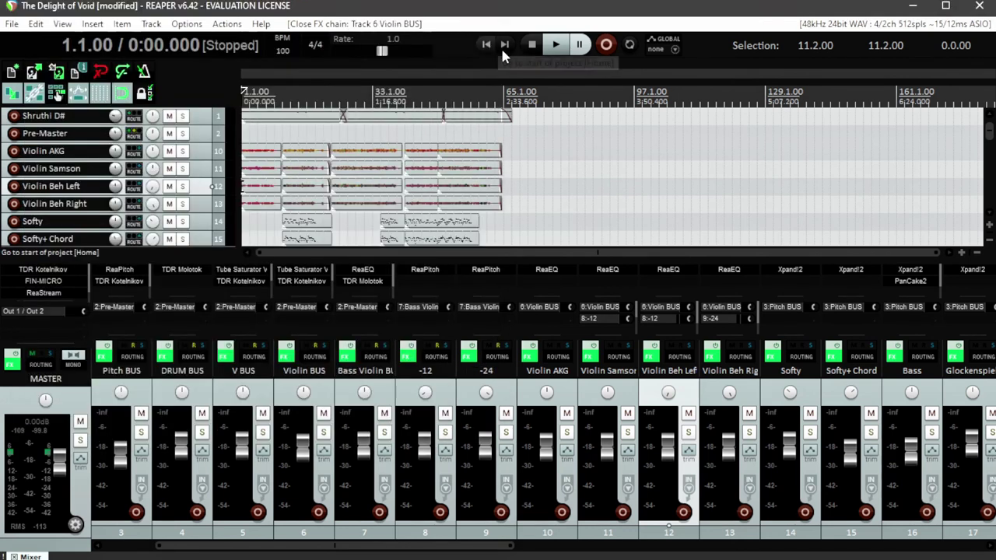
scroll(302, 411, up, 1)
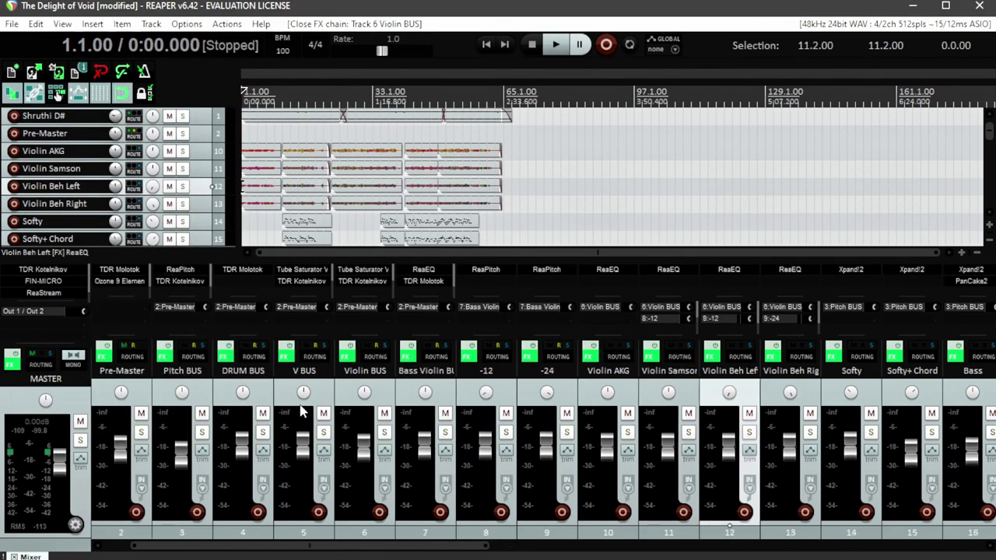
scroll(424, 431, up, 1)
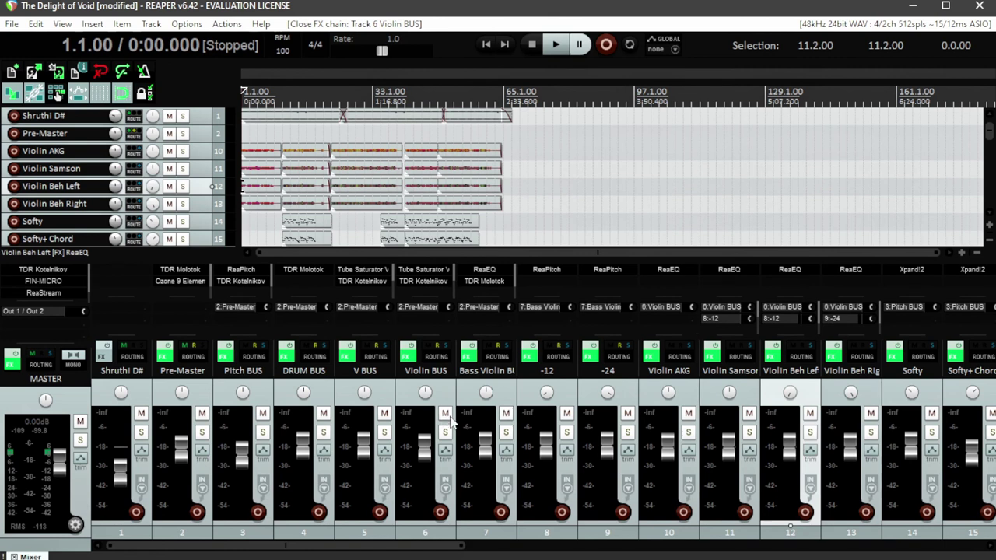
Step: Look through the mixer channels from Shruthi D# past the buses and violins to the instrument tracks
scroll(467, 432, down, 2)
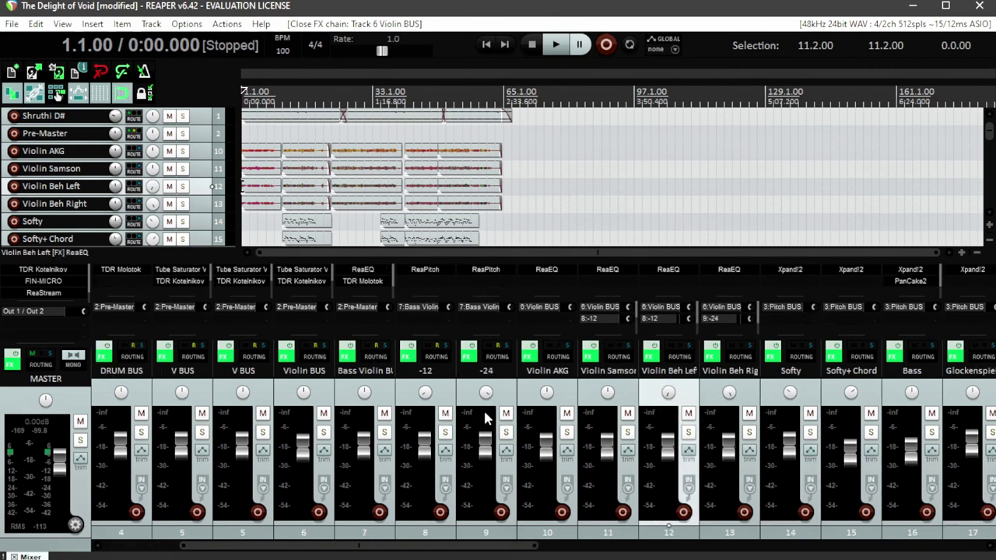
scroll(482, 425, down, 12)
scroll(495, 413, up, 5)
scroll(495, 412, up, 9)
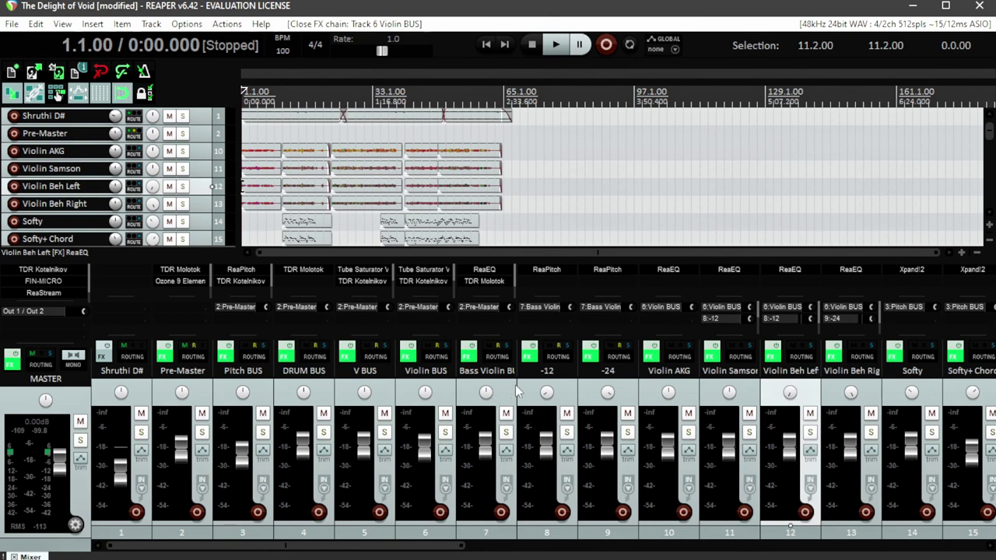
Step: Shrink the mixer to enlarge the arrangement area and review the project's tracks down to V4
drag(561, 257, 556, 305)
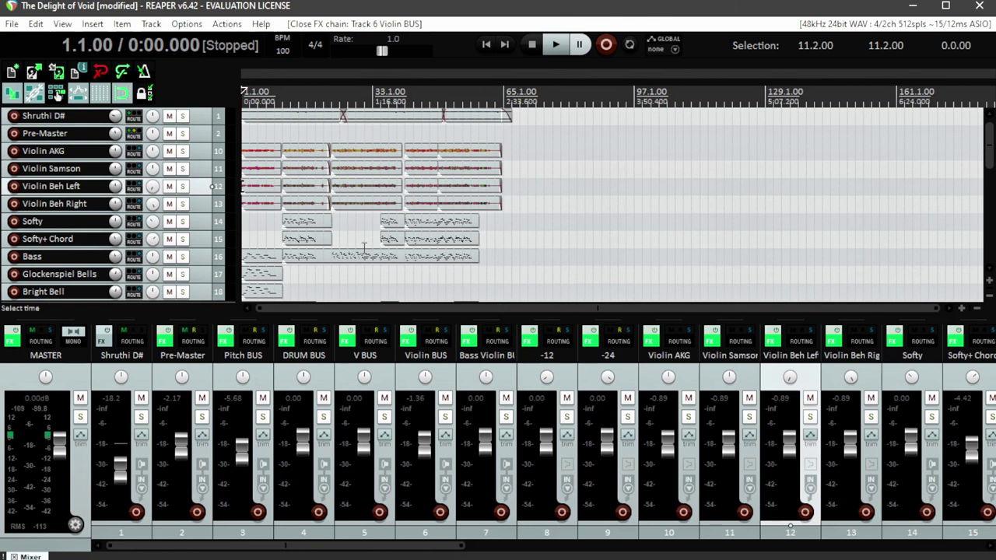
scroll(212, 285, down, 5)
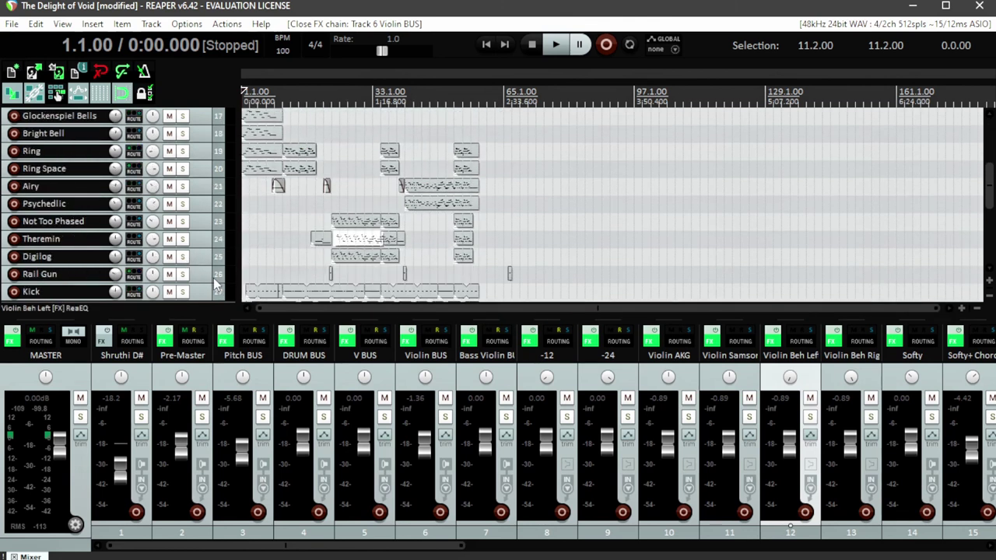
scroll(178, 288, down, 4)
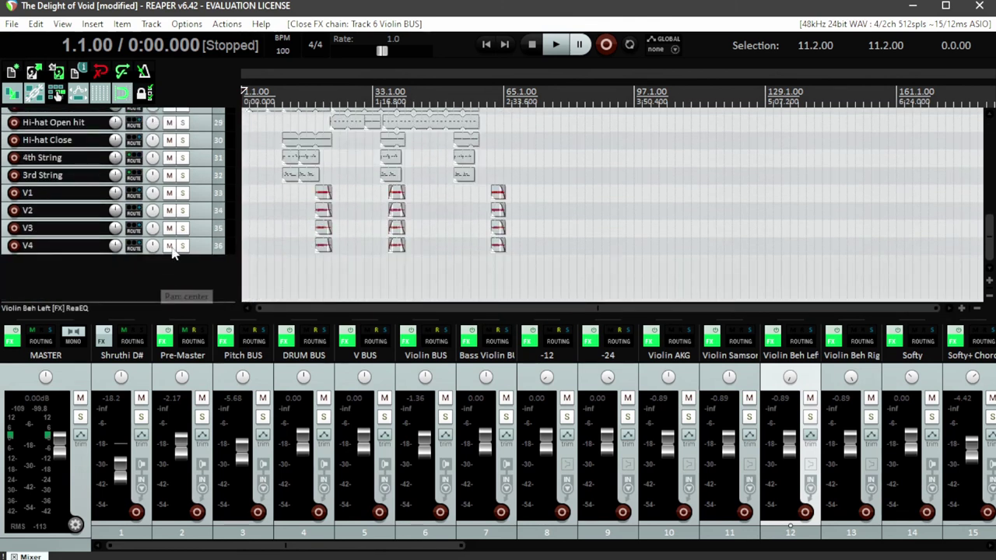
scroll(178, 246, up, 6)
scroll(177, 246, up, 3)
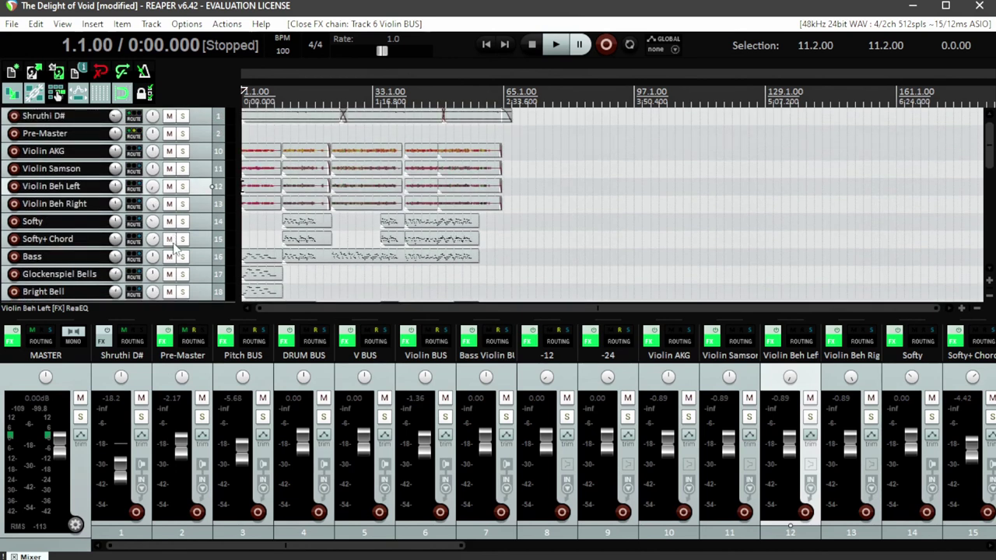
scroll(499, 218, up, 4)
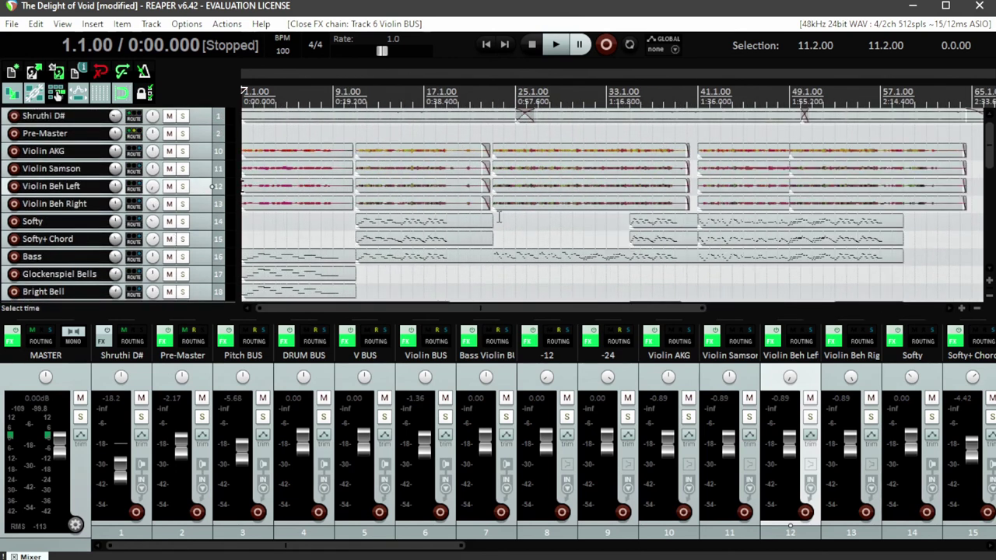